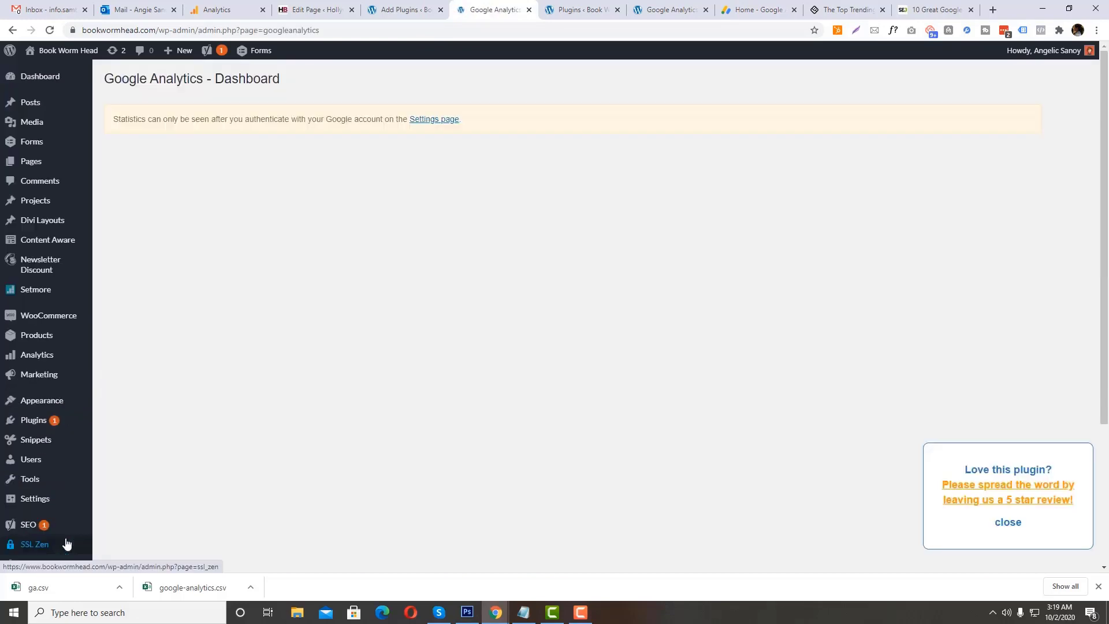
Step: Open the settings page of the Google Analytics plugin on the Book Worm Head site
scroll(67, 540, down, 3)
click(20, 533)
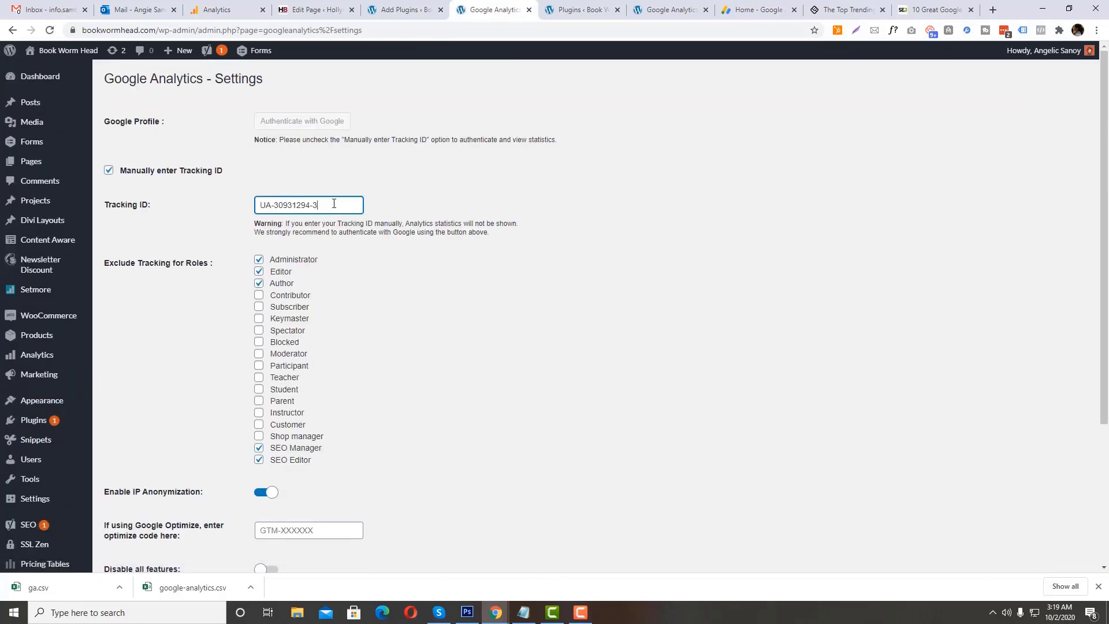
Step: Switch to Google Analytics and change from the Hollywood Branded login to the other signed-in Google account
click(222, 9)
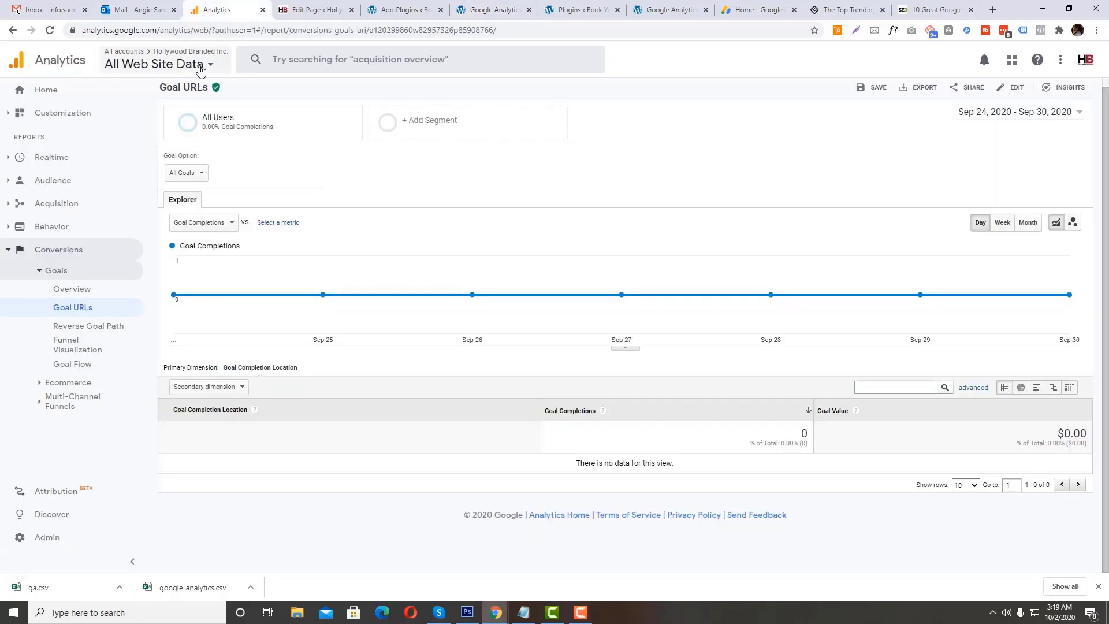
click(201, 70)
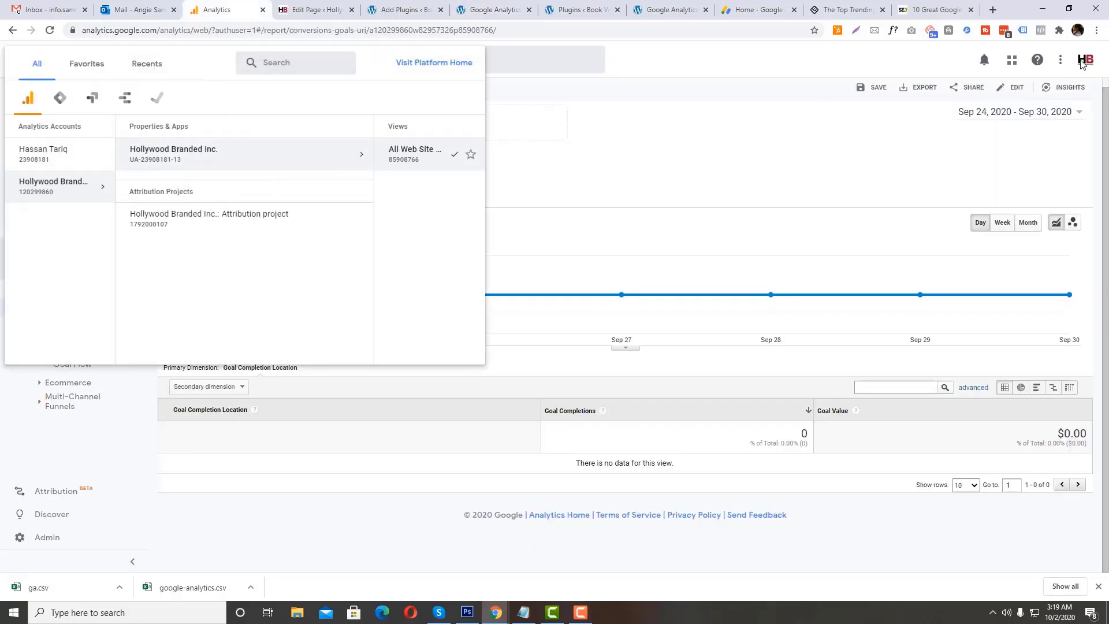
click(1060, 98)
click(1084, 62)
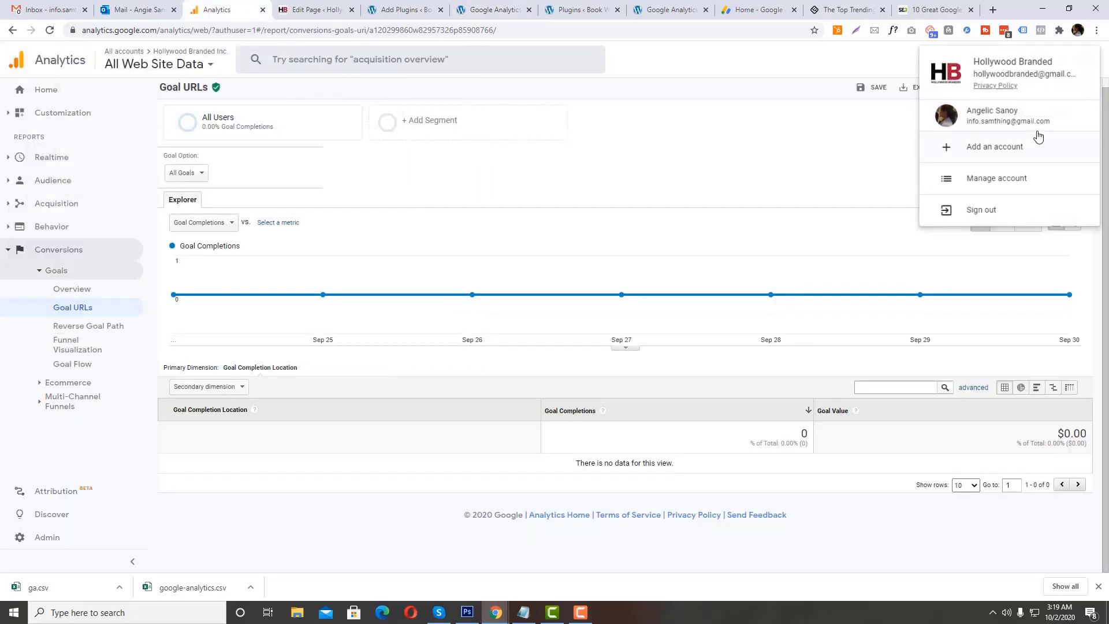
click(1002, 116)
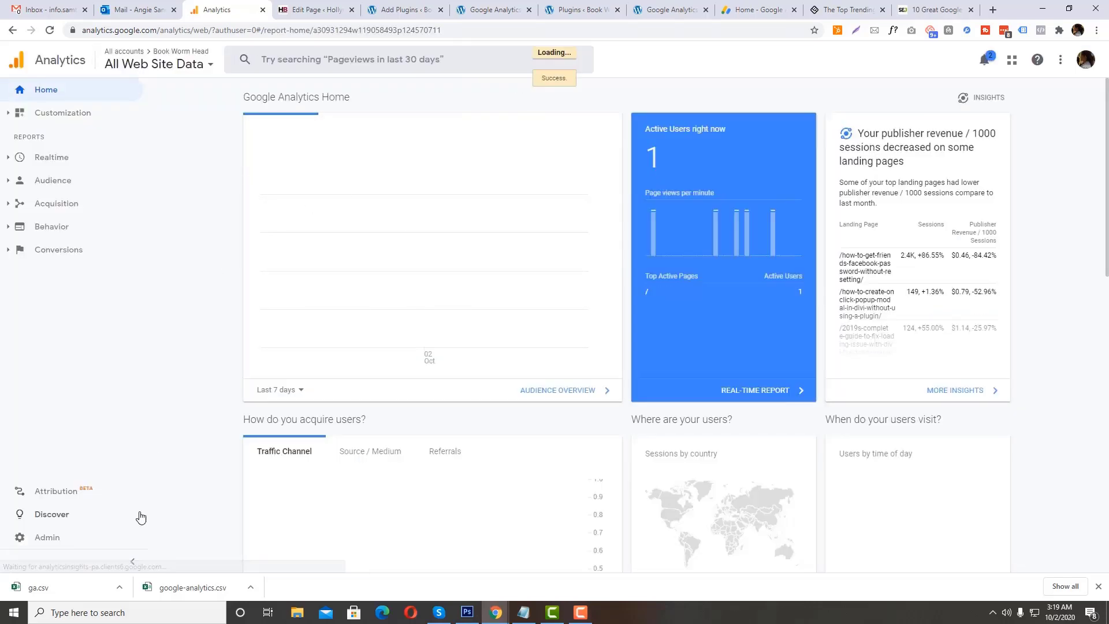
Step: Open the Tracking Code page in the Book Worm Head property's admin settings and select the tracking ID
click(132, 536)
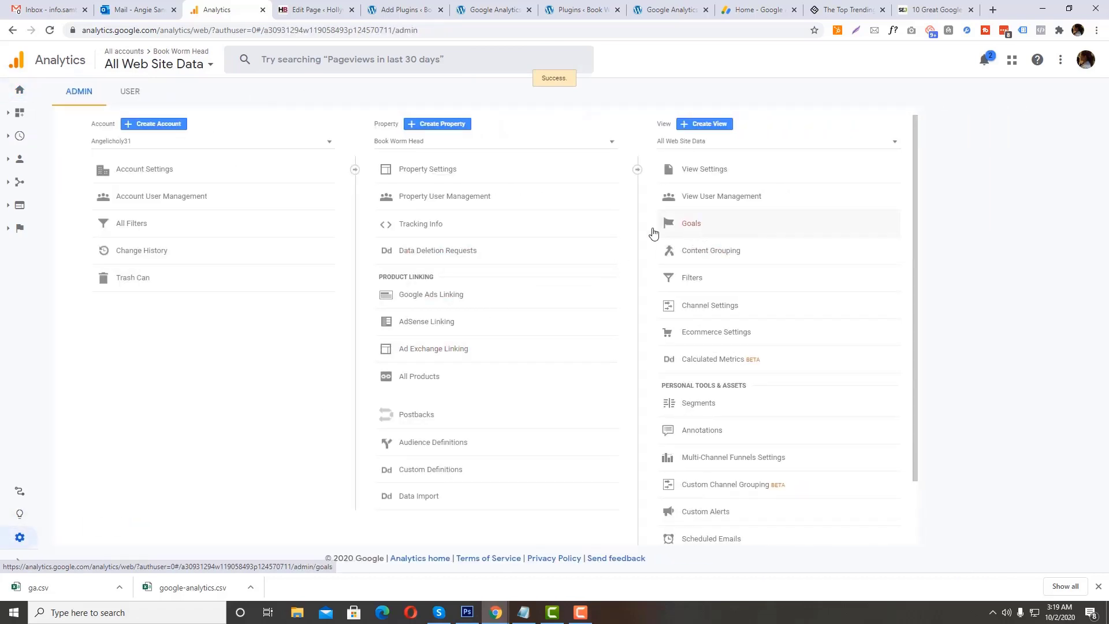
click(433, 229)
click(428, 245)
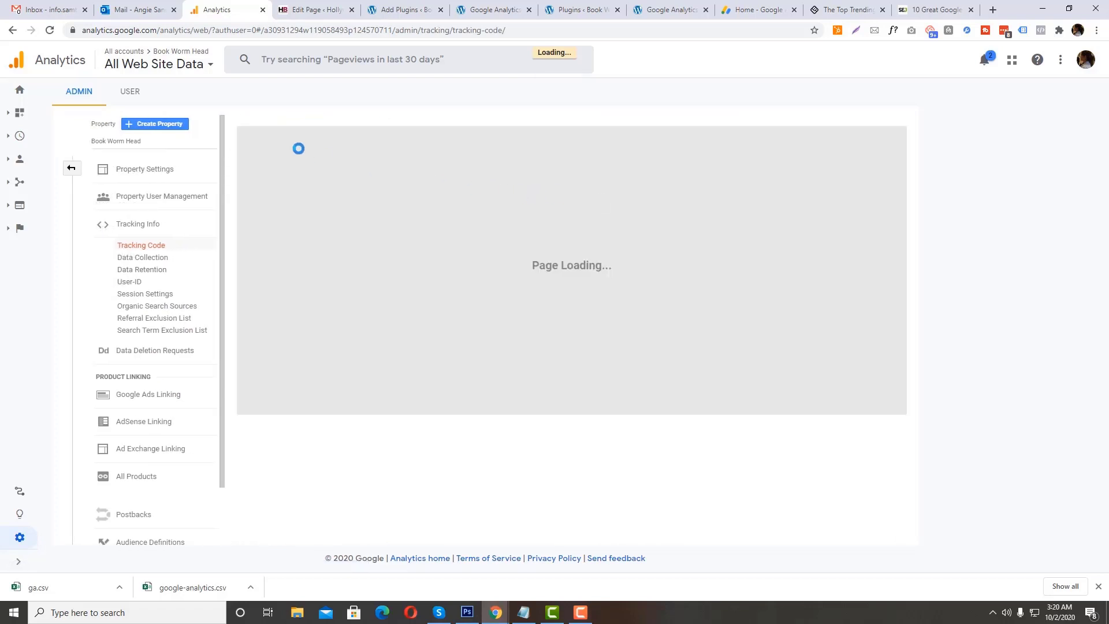
drag(343, 161, 237, 152)
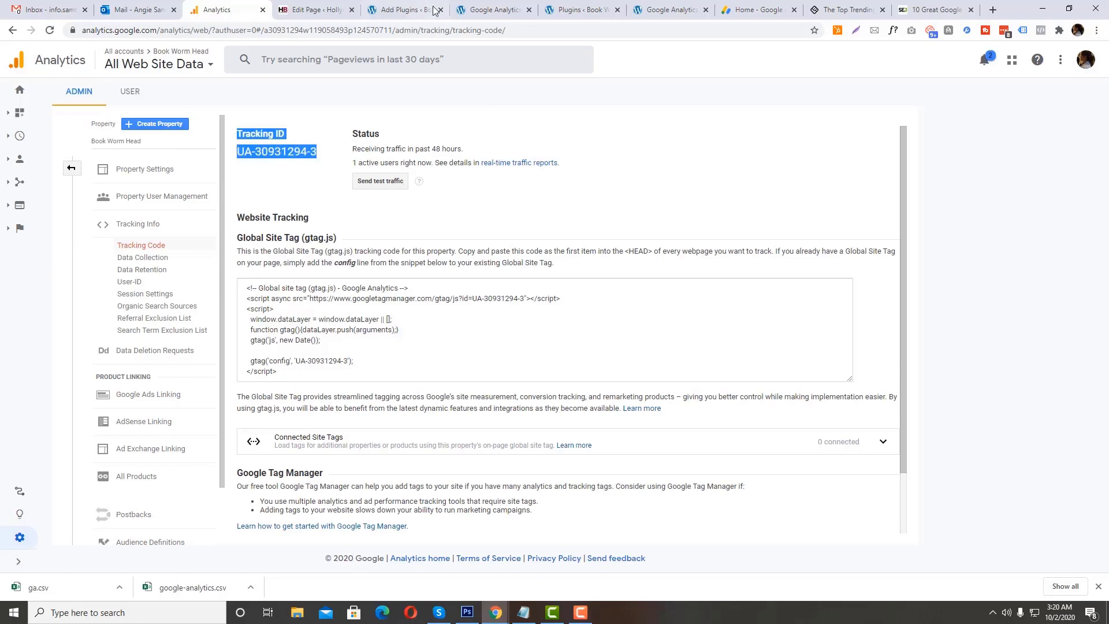
Step: Return to the WordPress plugin settings and review the Tracking ID, excluded roles, IP anonymization and Google Optimize code options
click(469, 11)
drag(340, 207, 235, 211)
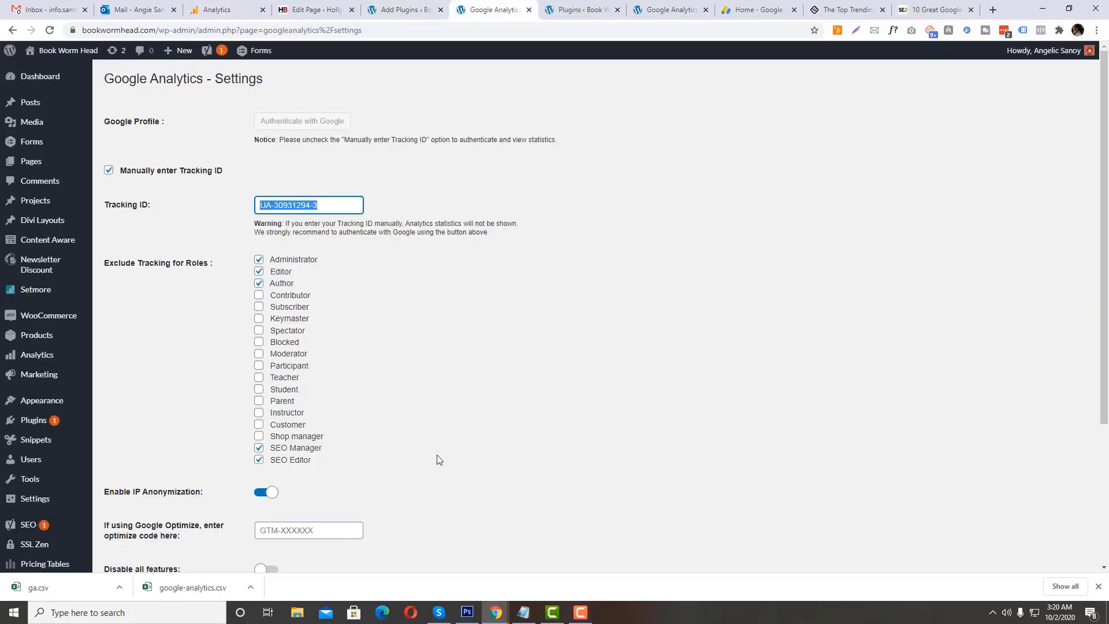
scroll(323, 418, down, 5)
scroll(375, 393, up, 5)
scroll(414, 393, down, 1)
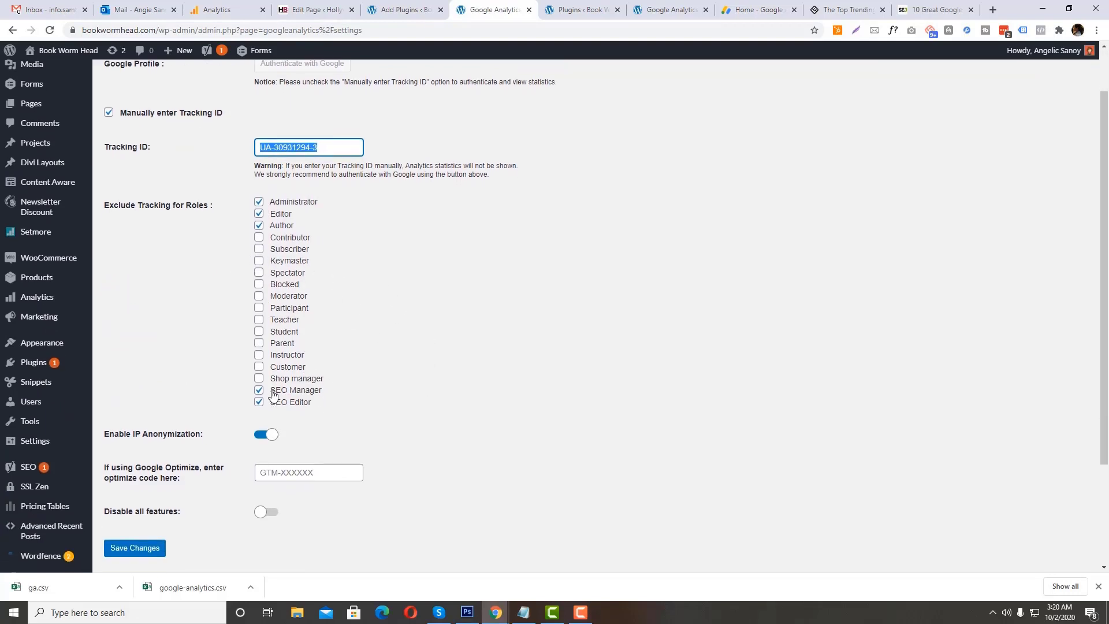
scroll(325, 477, down, 1)
click(312, 445)
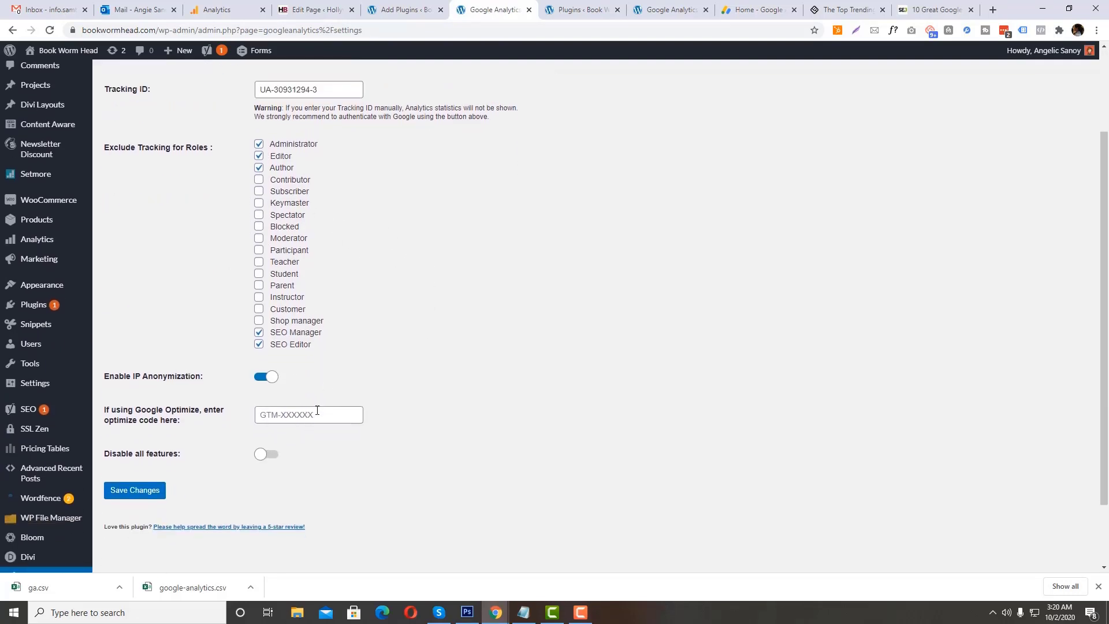
click(534, 411)
Step: Return to Google Analytics and copy the whole Global Site Tag (gtag.js) snippet for Book Worm Head
click(307, 8)
click(254, 10)
click(337, 351)
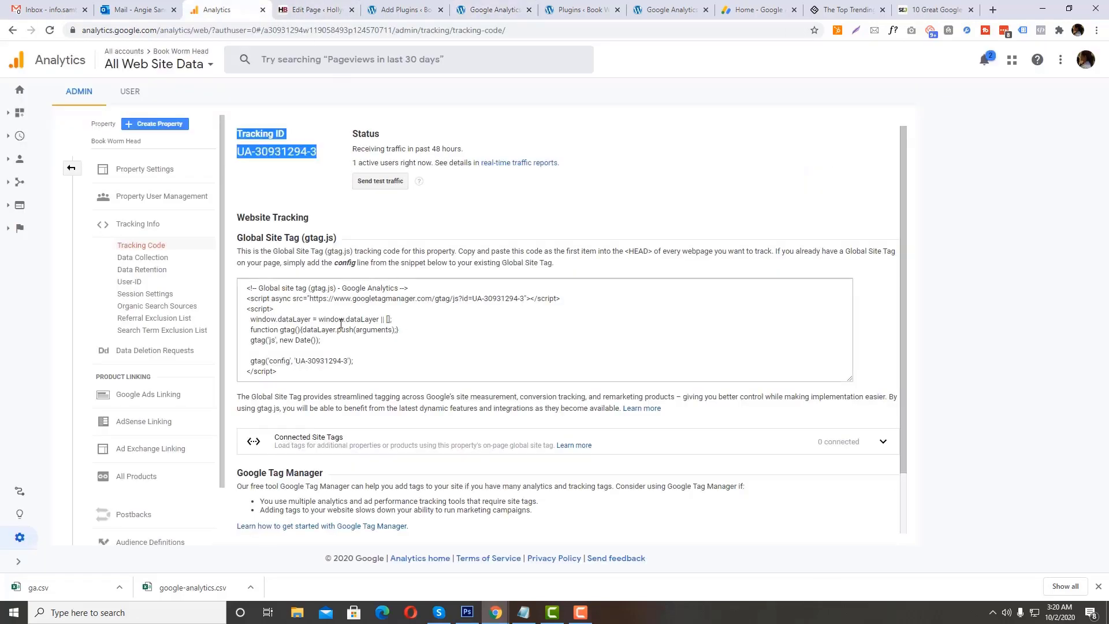
right_click(283, 317)
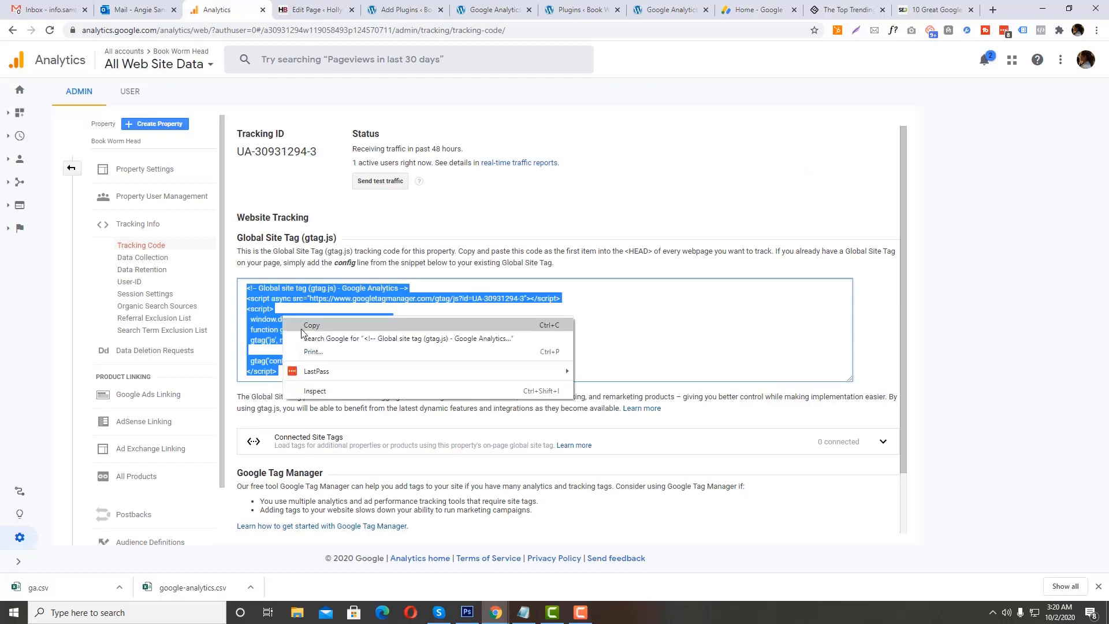
click(311, 325)
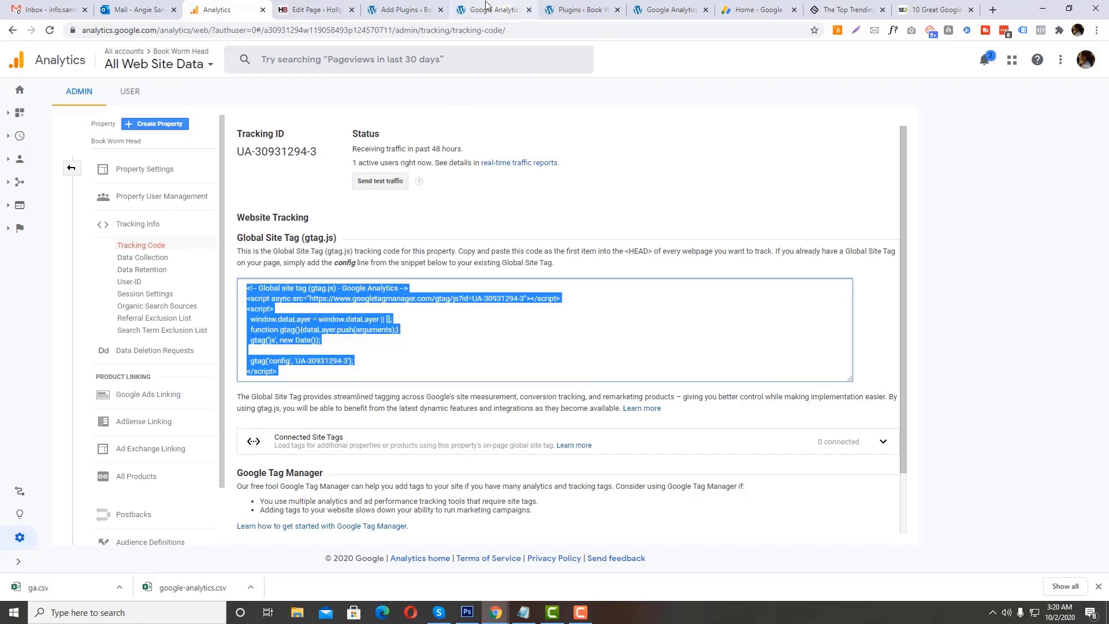
Step: Open the WordPress Themes page in a new browser tab and go to the Theme Editor from there
click(405, 10)
scroll(51, 341, down, 1)
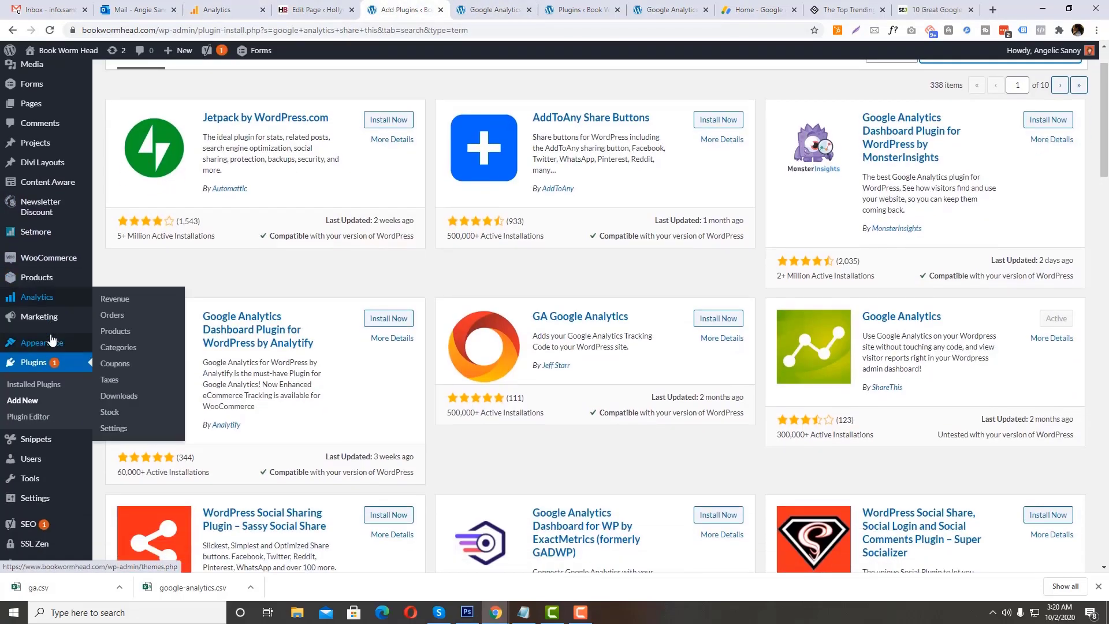
scroll(50, 340, up, 1)
mouse_move(103, 407)
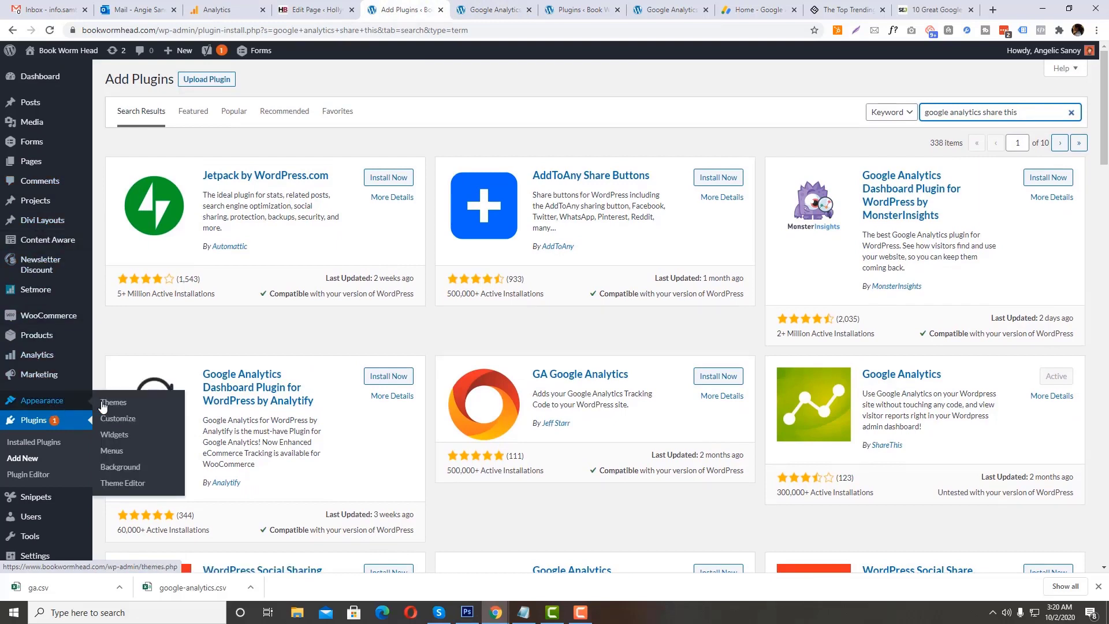
right_click(115, 407)
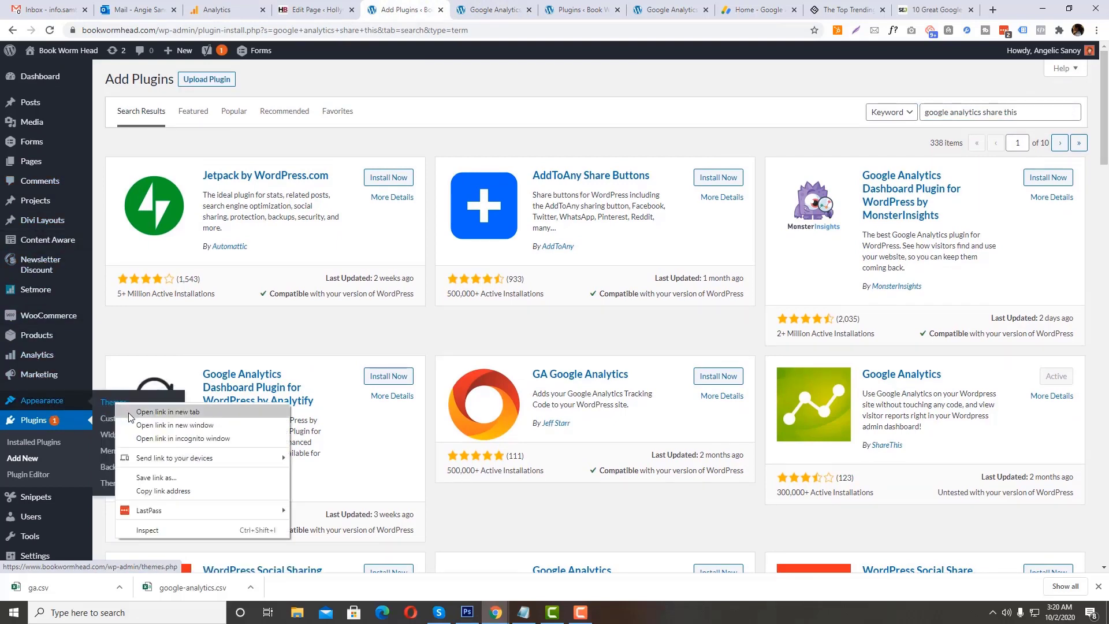
click(151, 414)
click(439, 17)
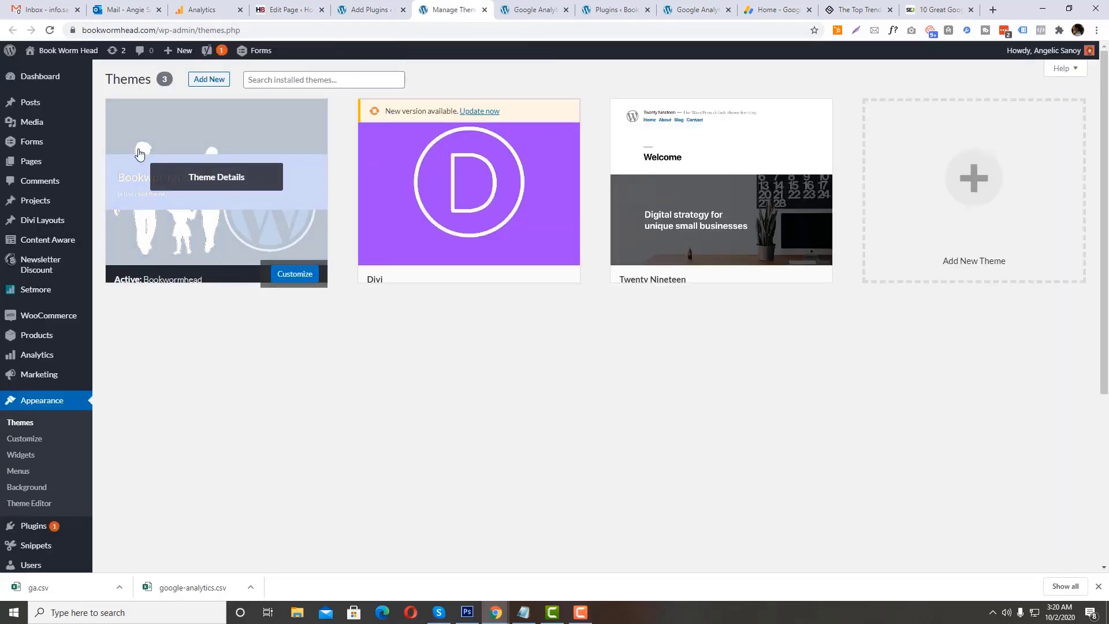
click(75, 506)
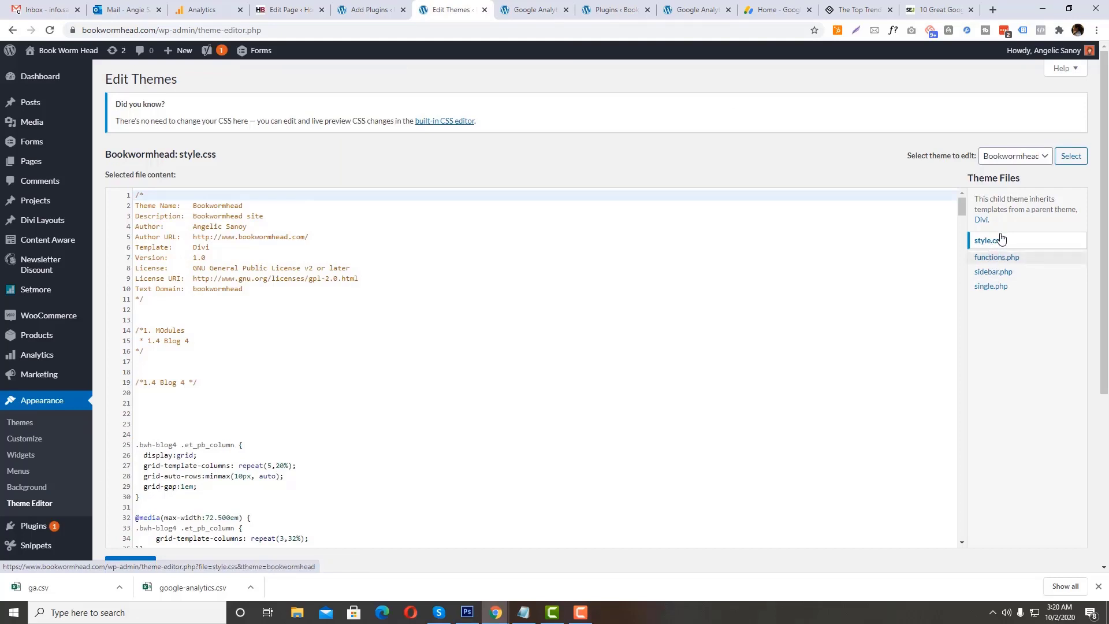
Step: Load the Divi theme for editing and look through its theme files for the header and footer templates
click(1015, 156)
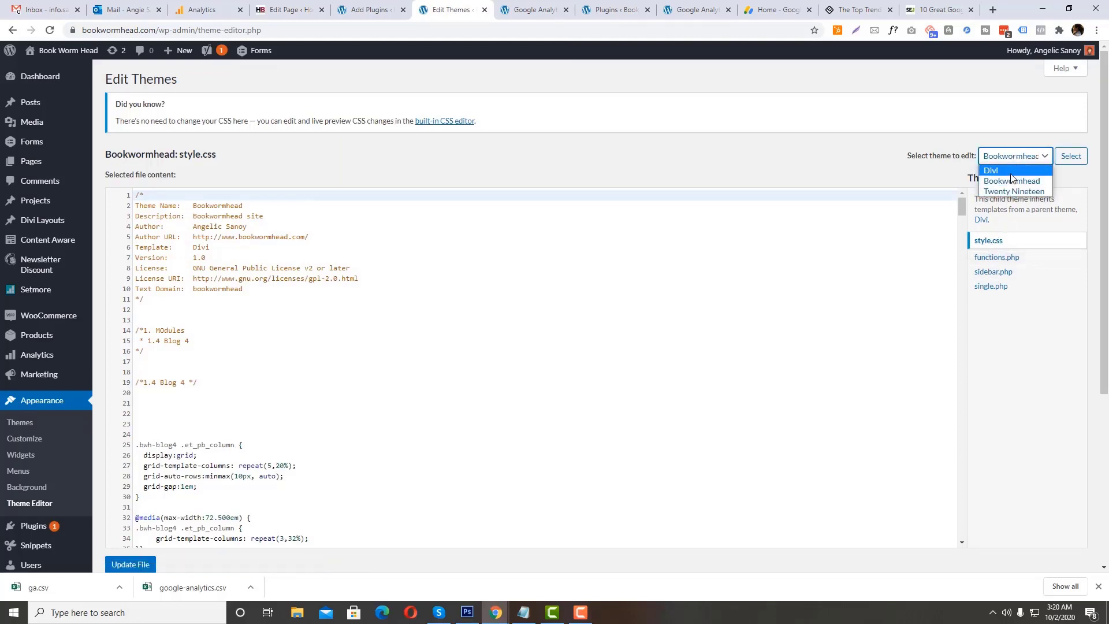
click(1010, 172)
click(1070, 156)
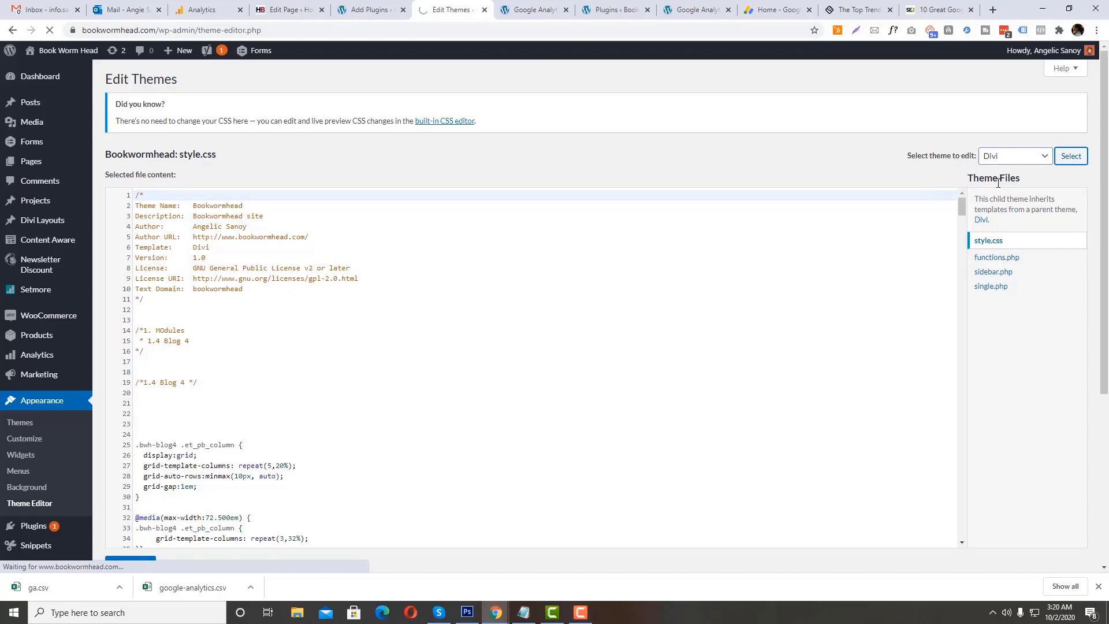
scroll(1060, 331, down, 10)
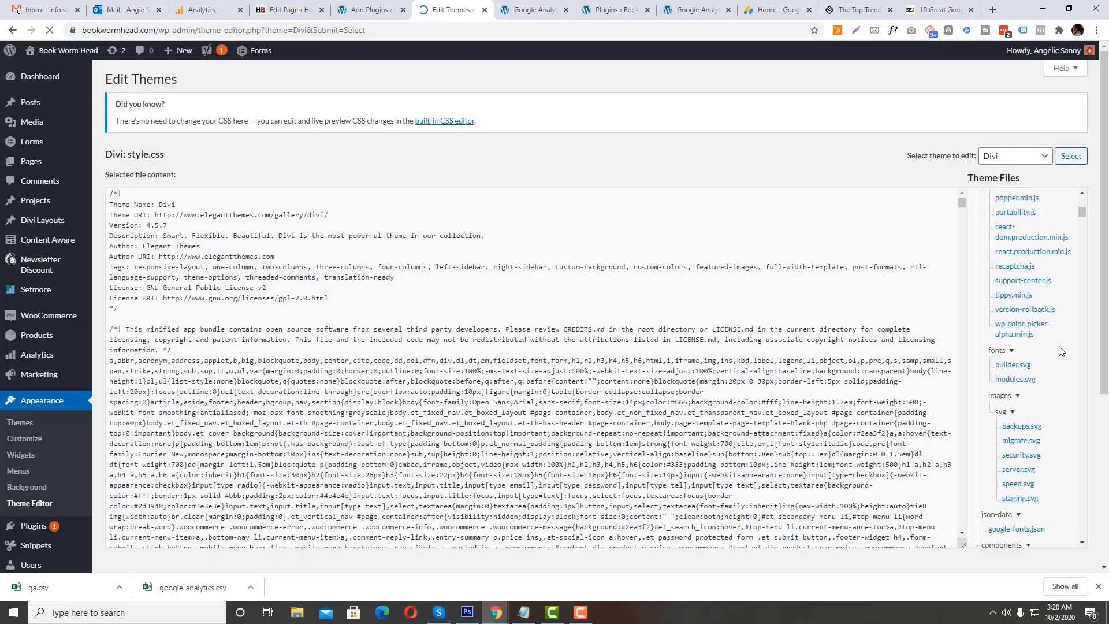
scroll(1050, 411, down, 10)
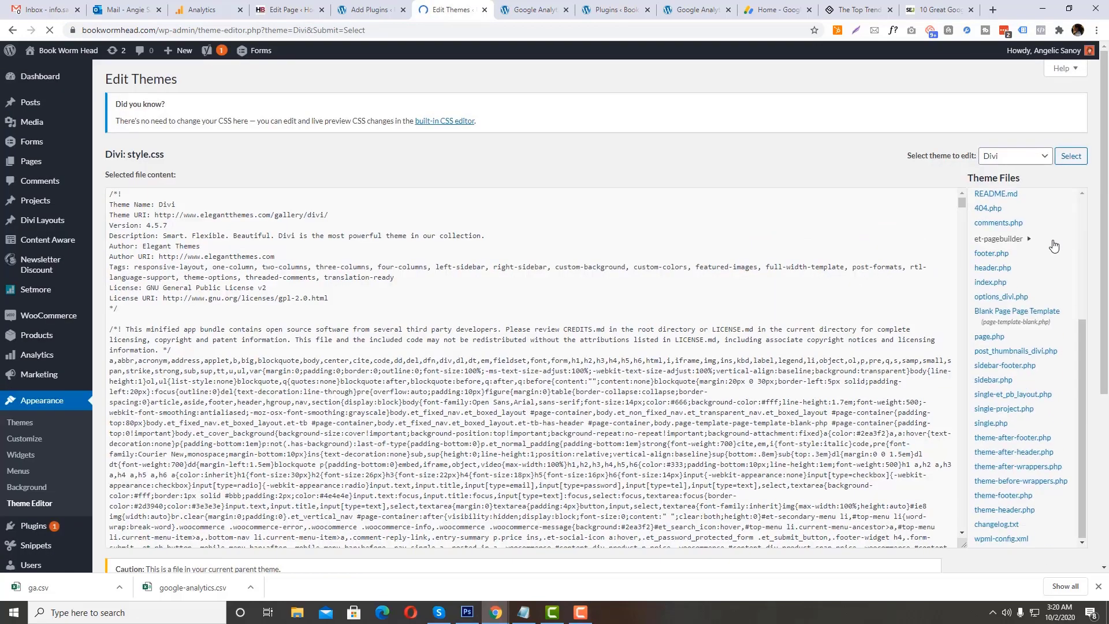
scroll(1054, 263, down, 5)
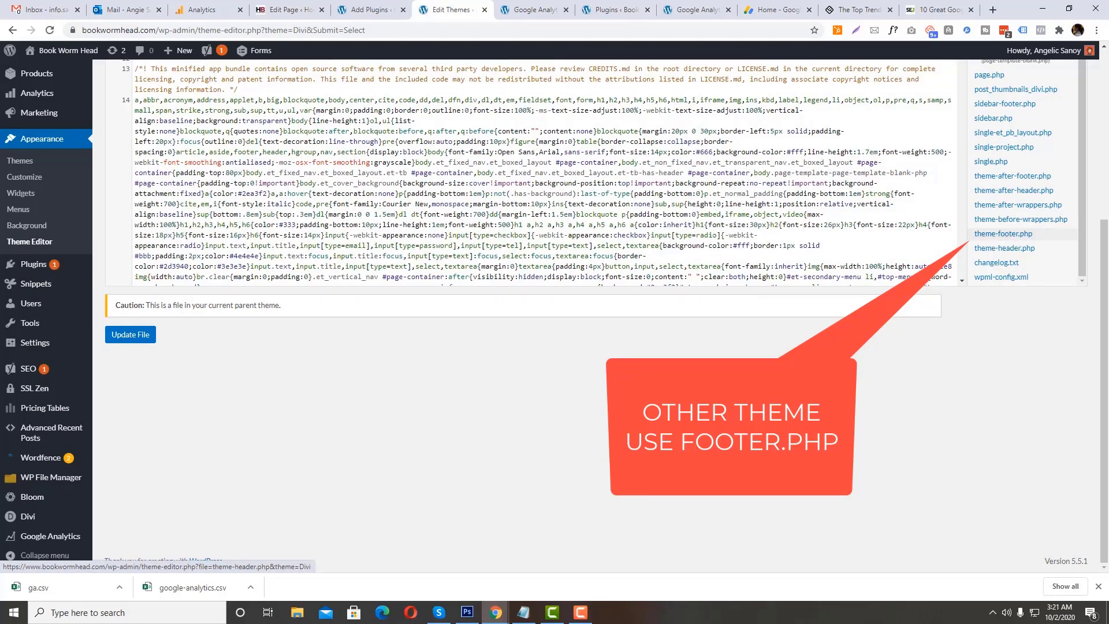
Step: Open WP File Manager in the WordPress admin
mouse_move(35, 265)
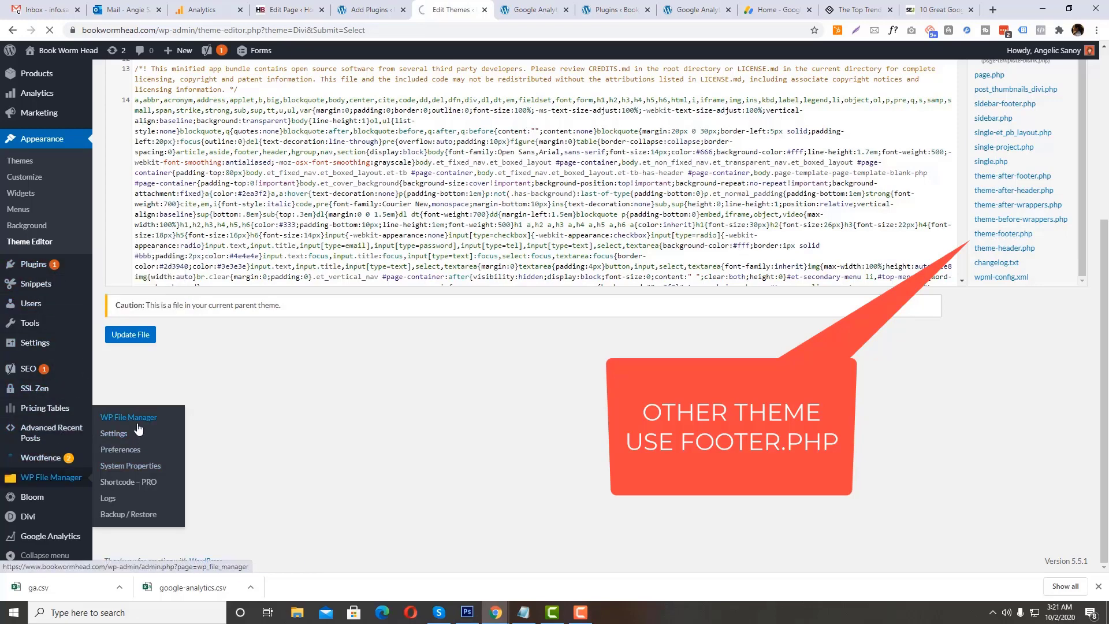
click(49, 485)
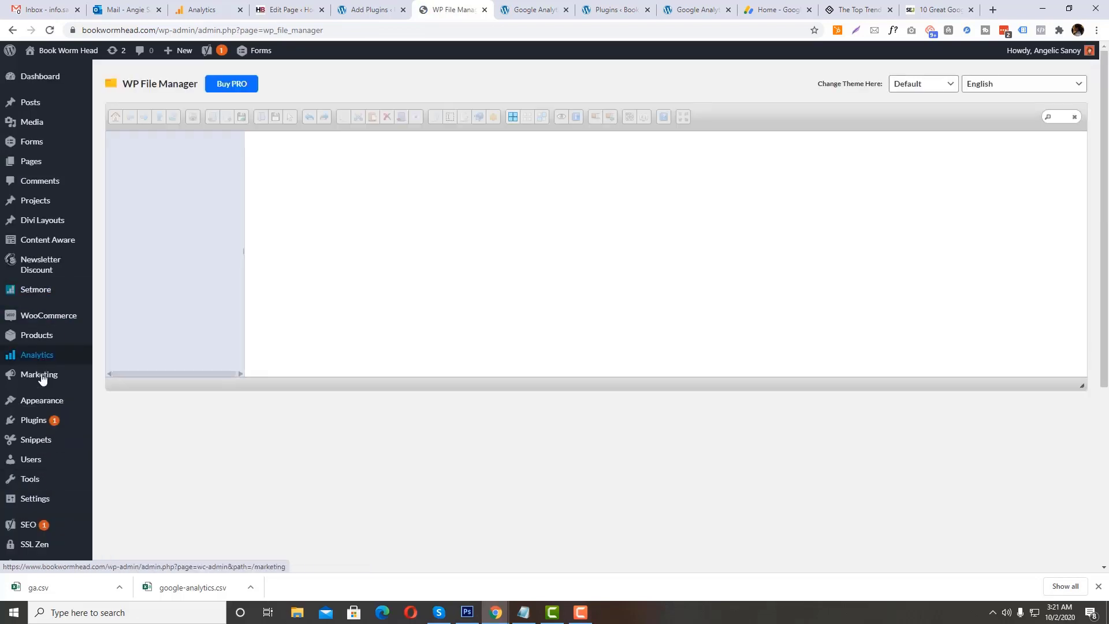
Step: Open the Add Plugins page in a new browser tab and search for "wp file manager"
mouse_move(47, 421)
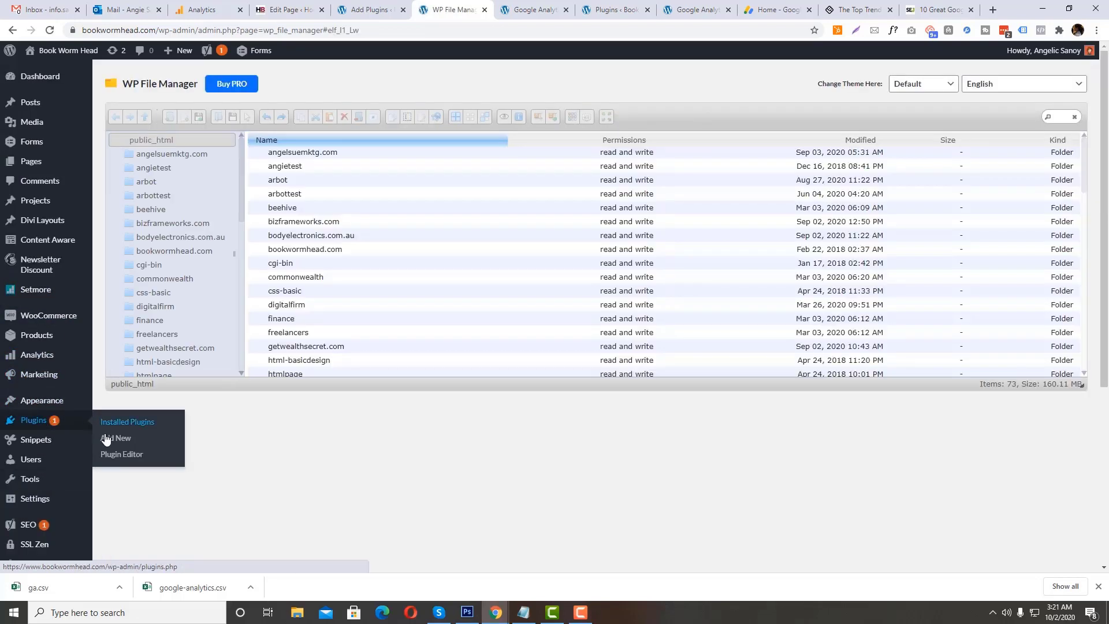
right_click(124, 430)
click(156, 446)
click(500, 5)
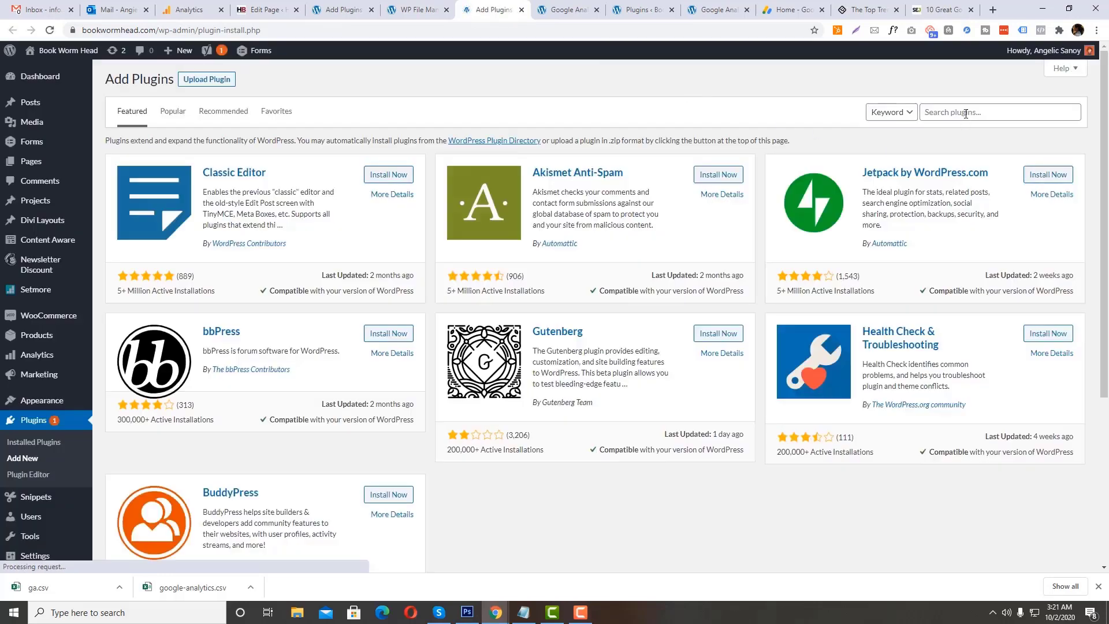
click(966, 112)
text(w)
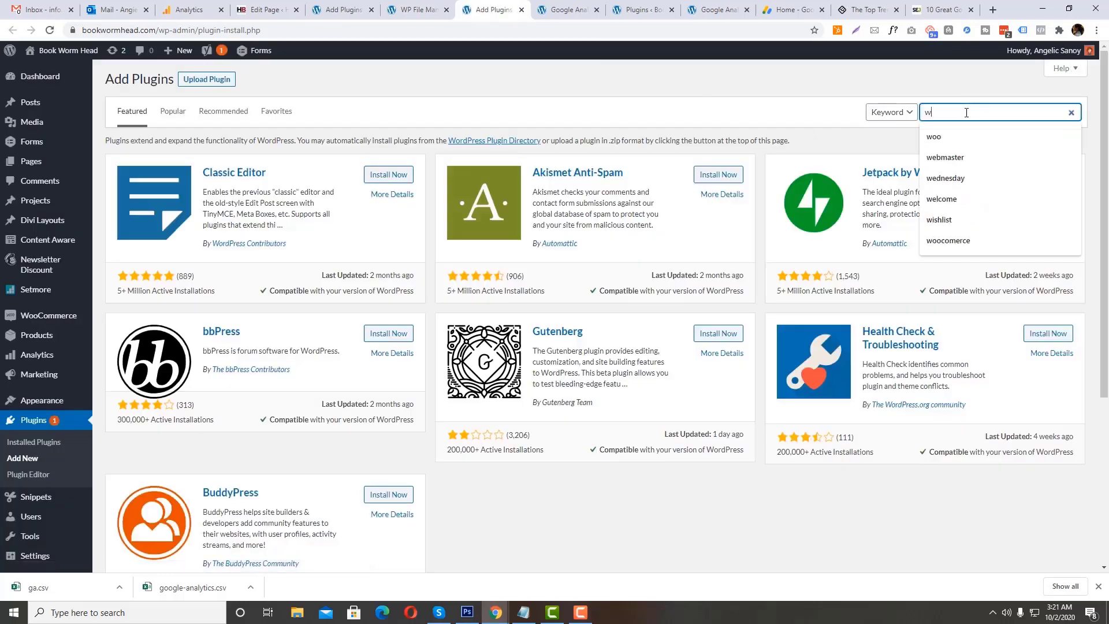
text(p file manag)
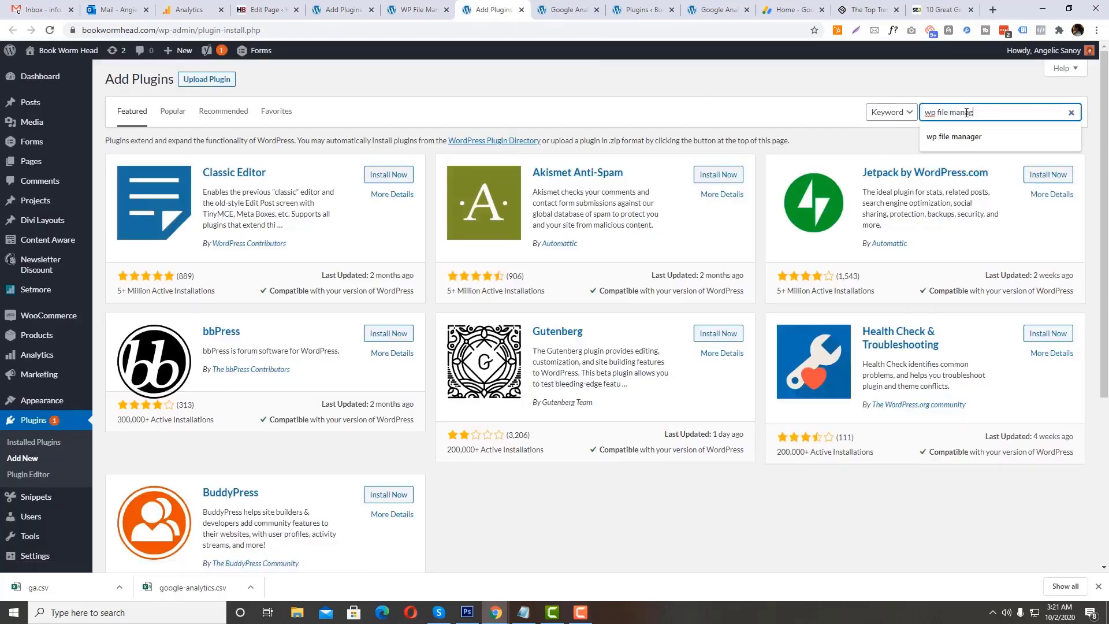
text(er)
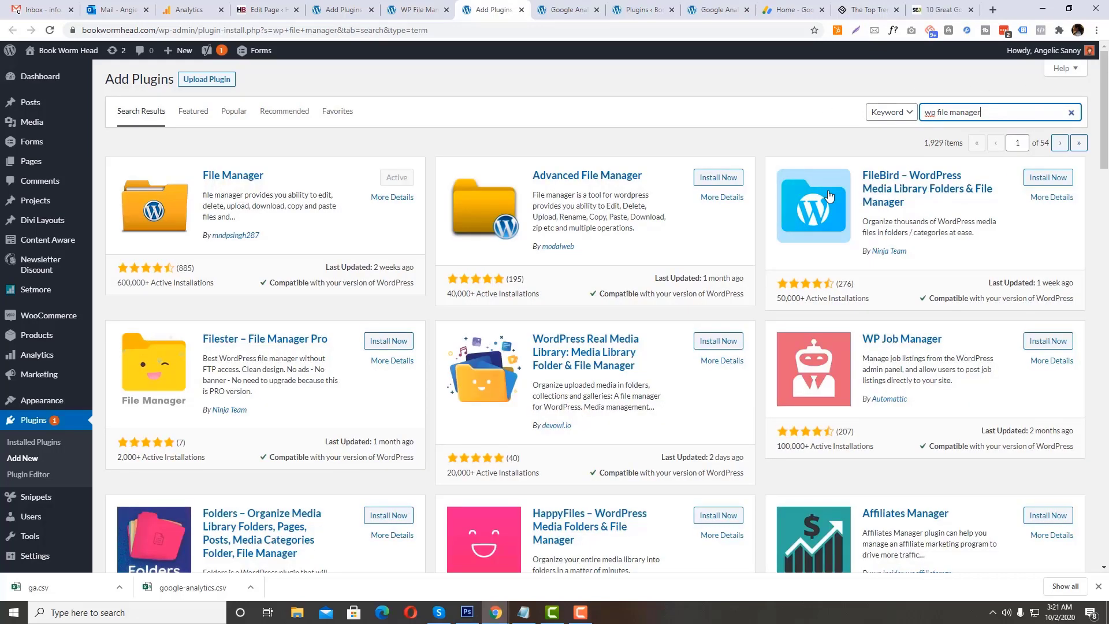
Step: Return to WP File Manager, check the contents of the bookwormhead.com folder and go back to public_html
click(421, 8)
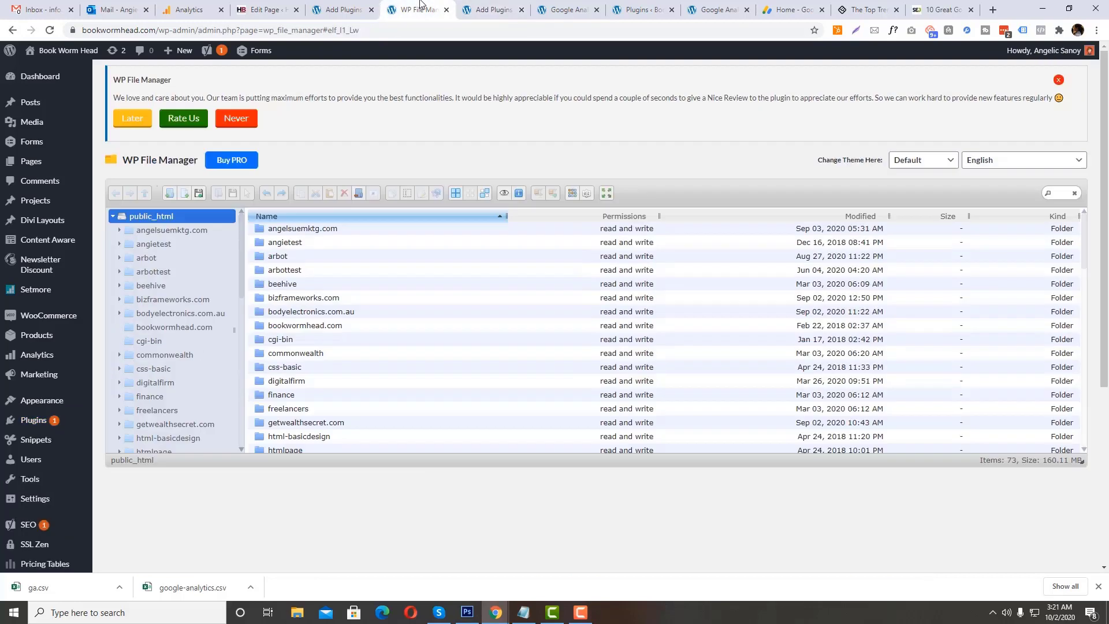
scroll(267, 335, down, 1)
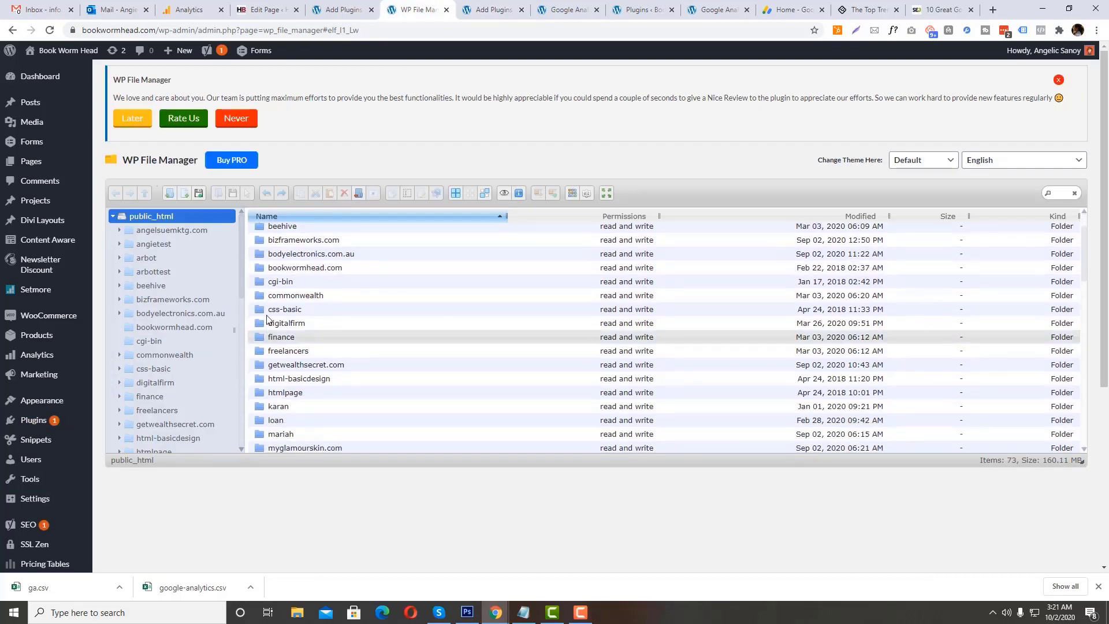
click(267, 268)
double_click(295, 270)
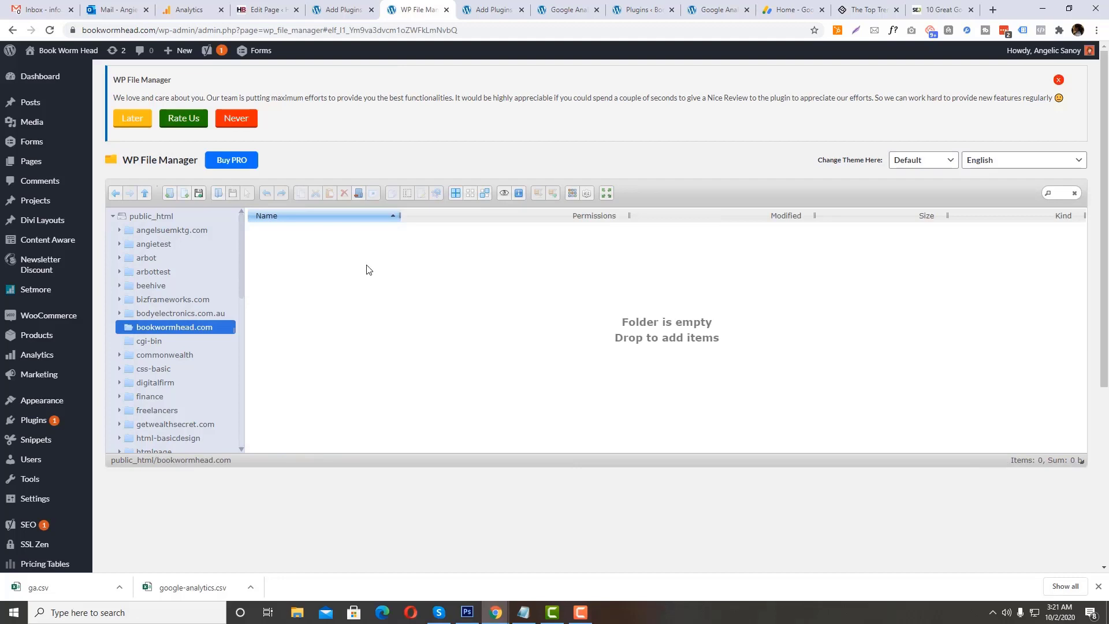
click(162, 220)
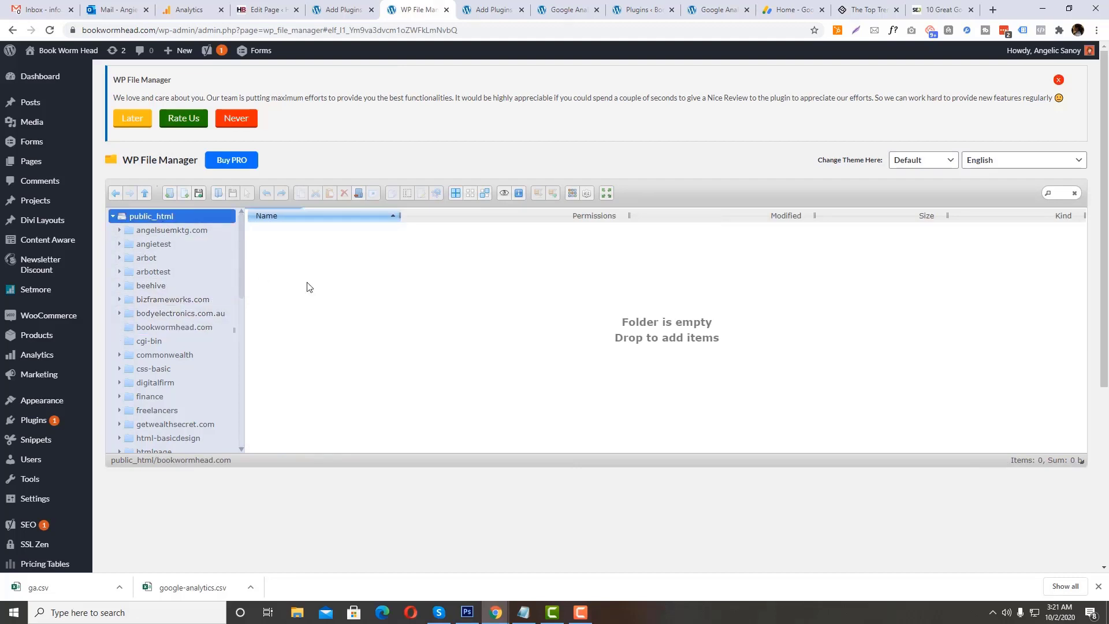
Step: Open the Divi theme folder inside wp-content/themes under public_html
scroll(354, 349, down, 4)
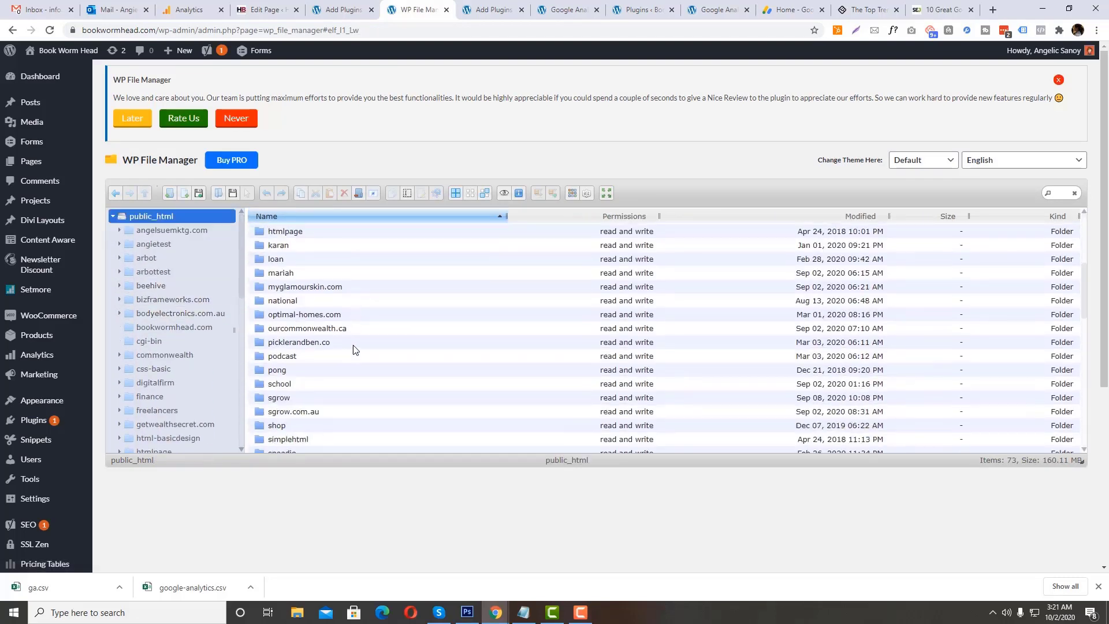
scroll(354, 349, down, 6)
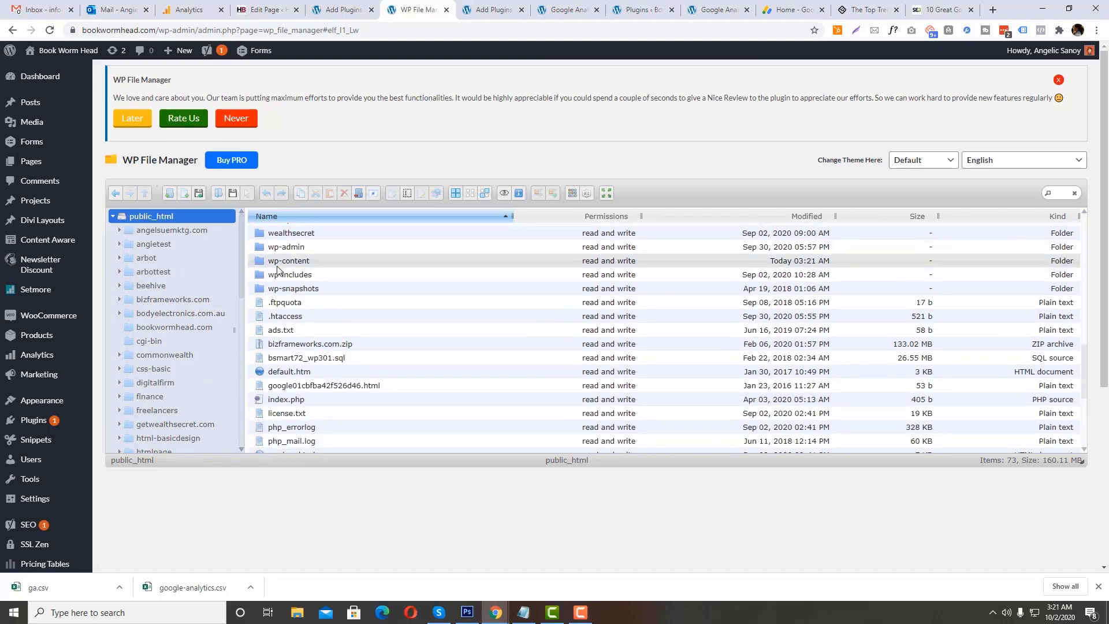
double_click(277, 262)
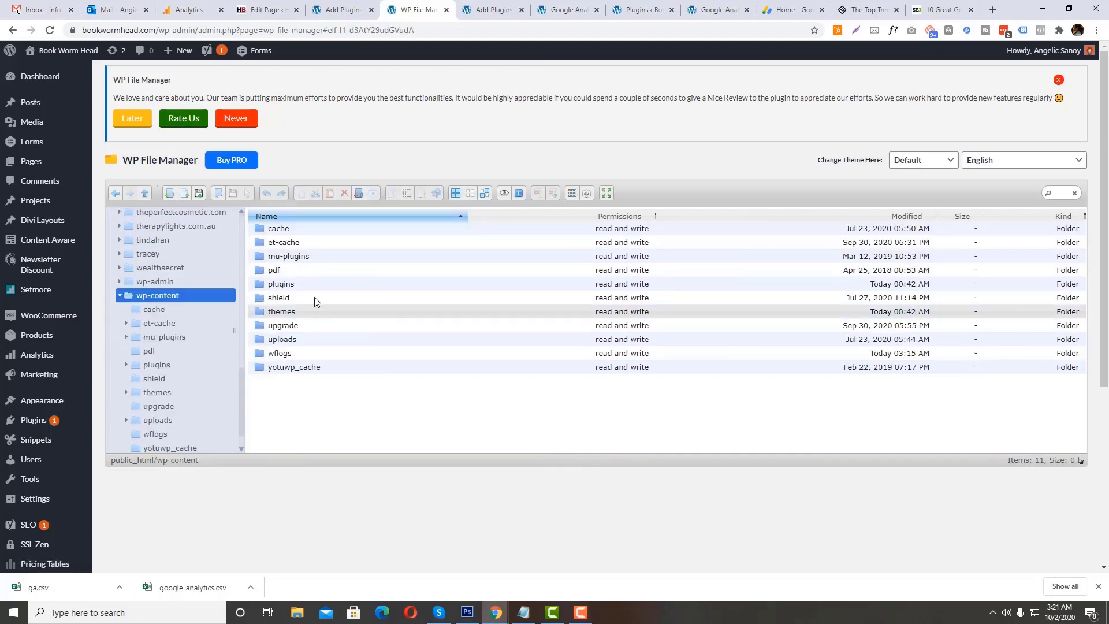
click(265, 312)
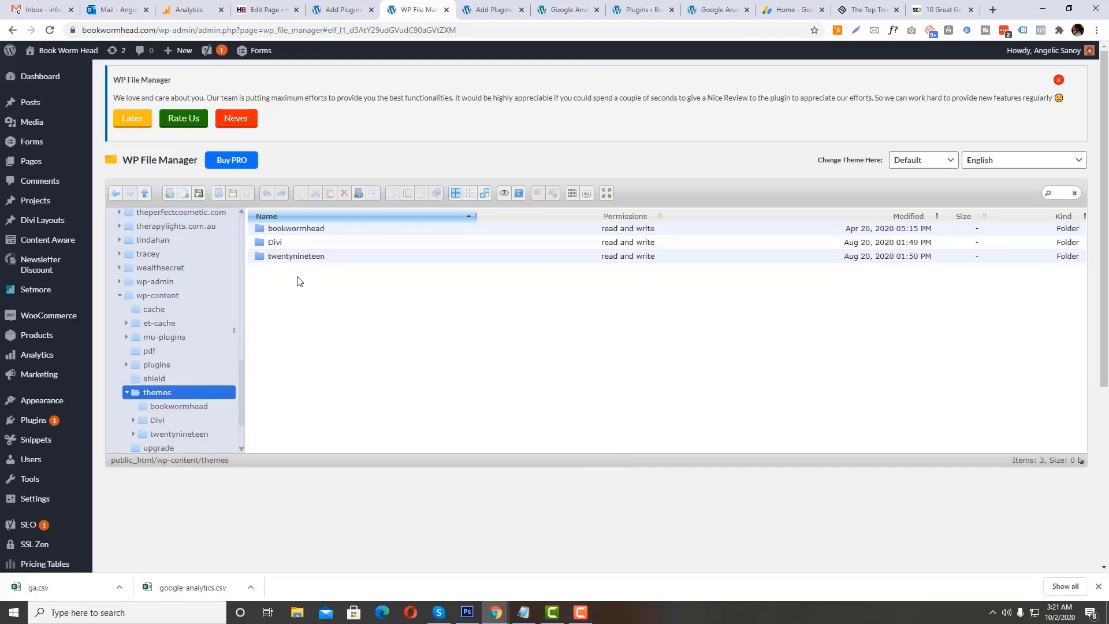
double_click(261, 244)
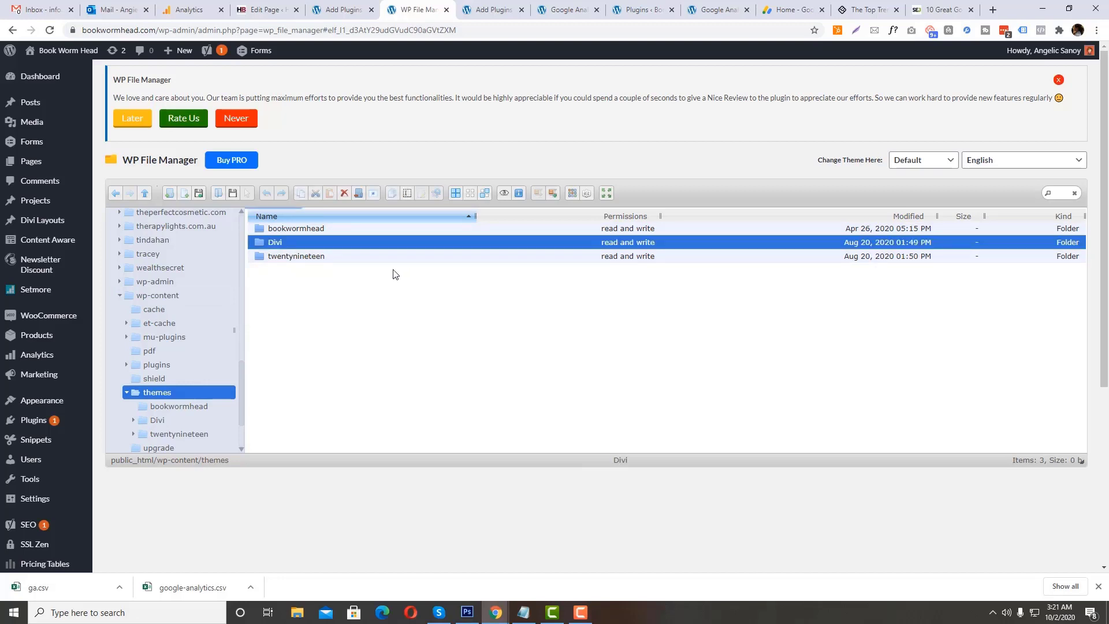
Step: Copy theme-footer.php from the Divi theme folder into the bookwormhead child theme folder
scroll(315, 353, down, 5)
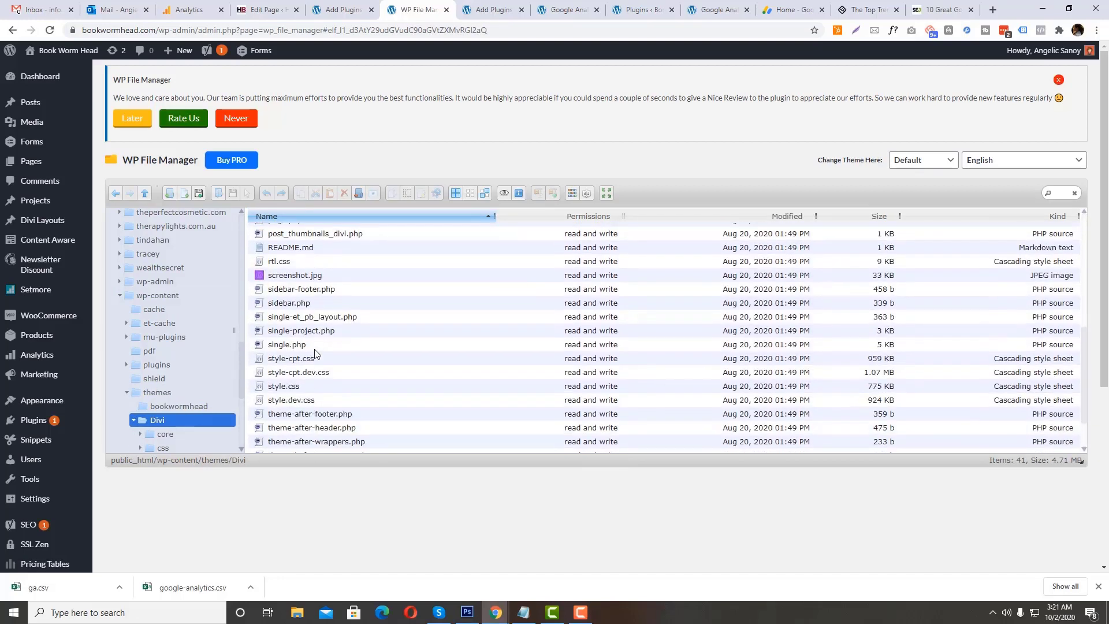
scroll(315, 353, down, 1)
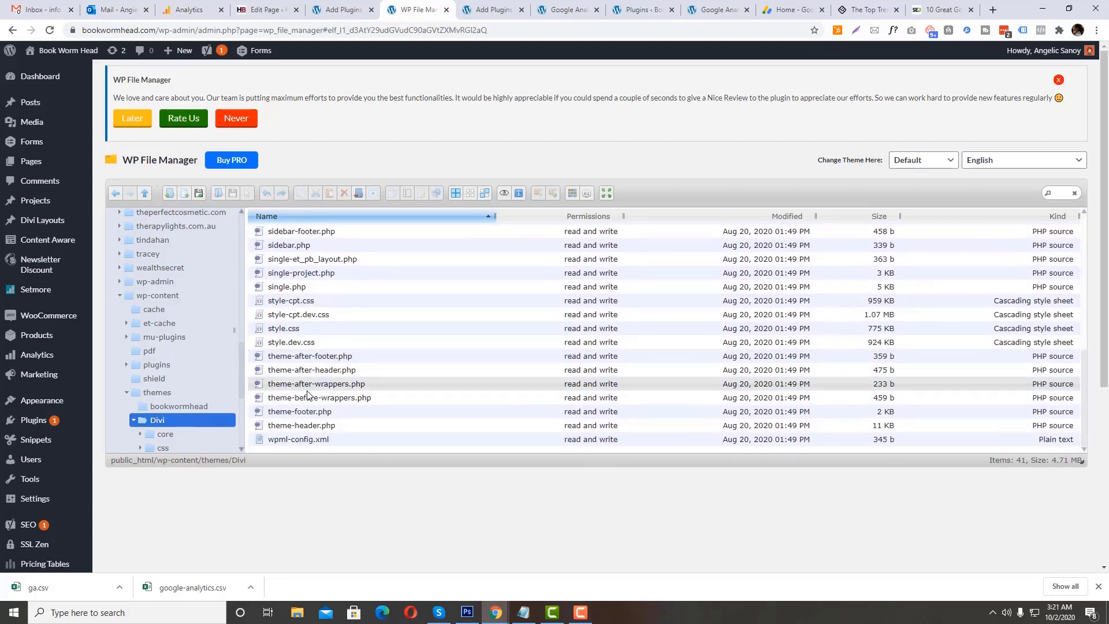
click(304, 412)
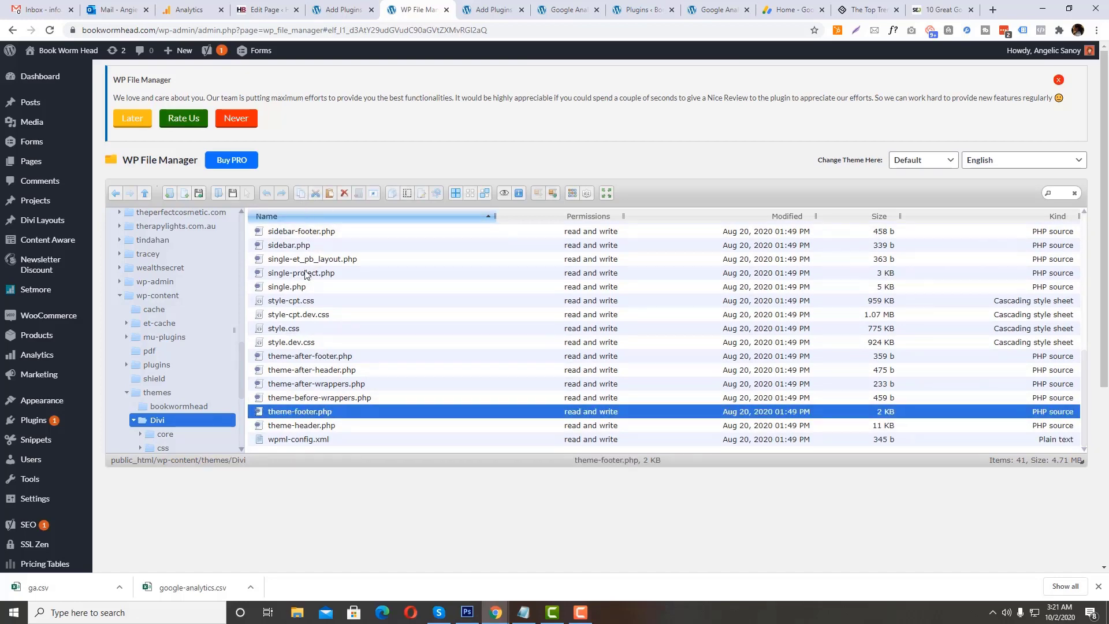
scroll(305, 274, up, 7)
click(179, 406)
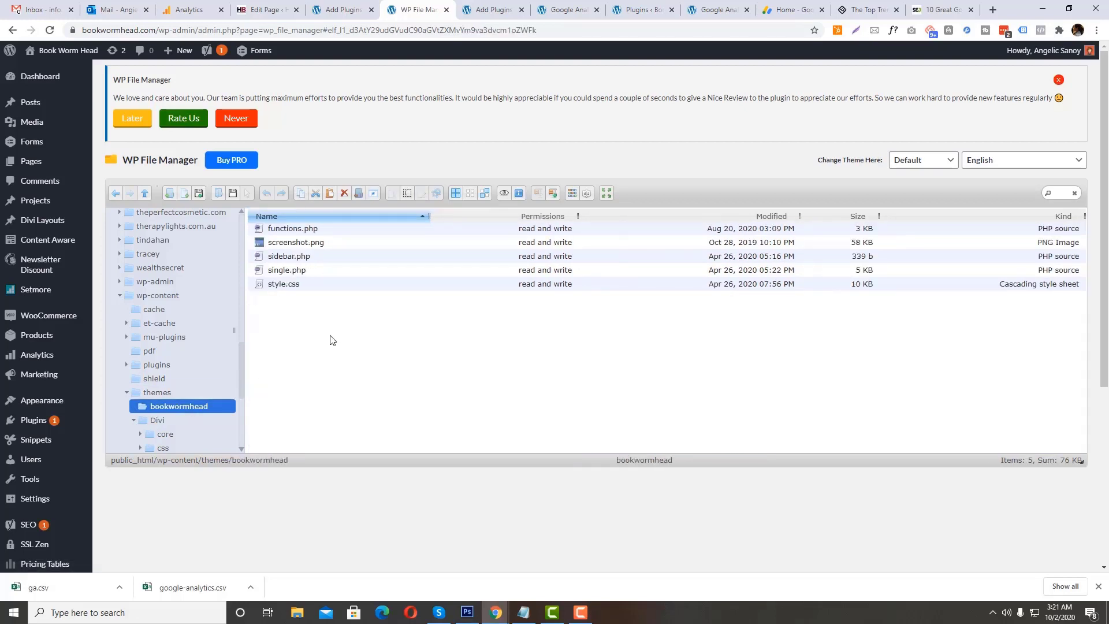
right_click(330, 339)
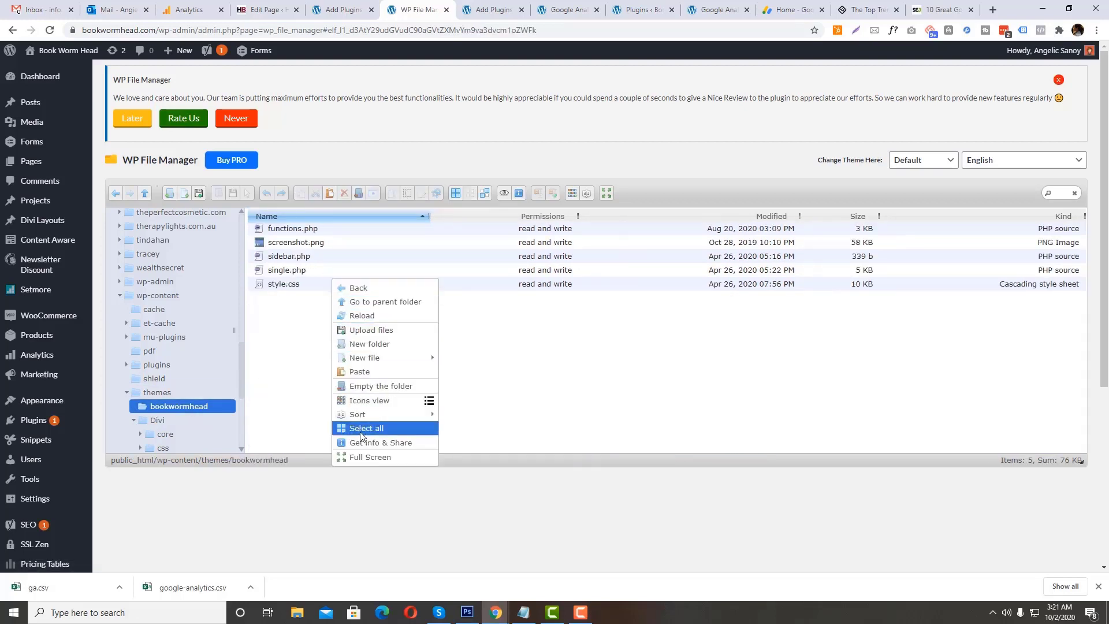
click(364, 371)
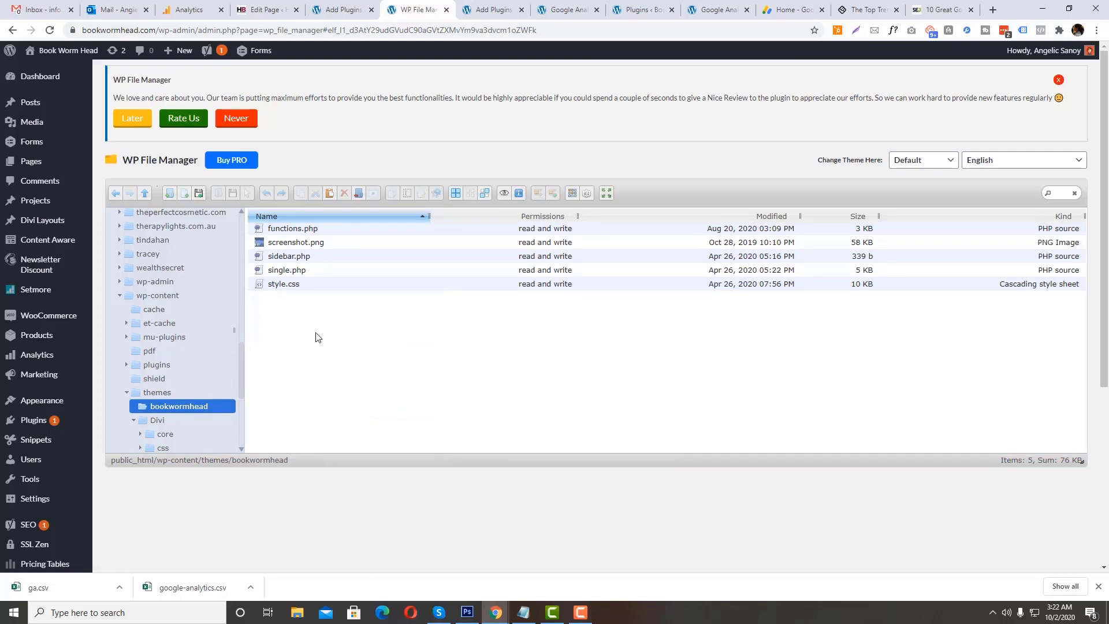
click(308, 299)
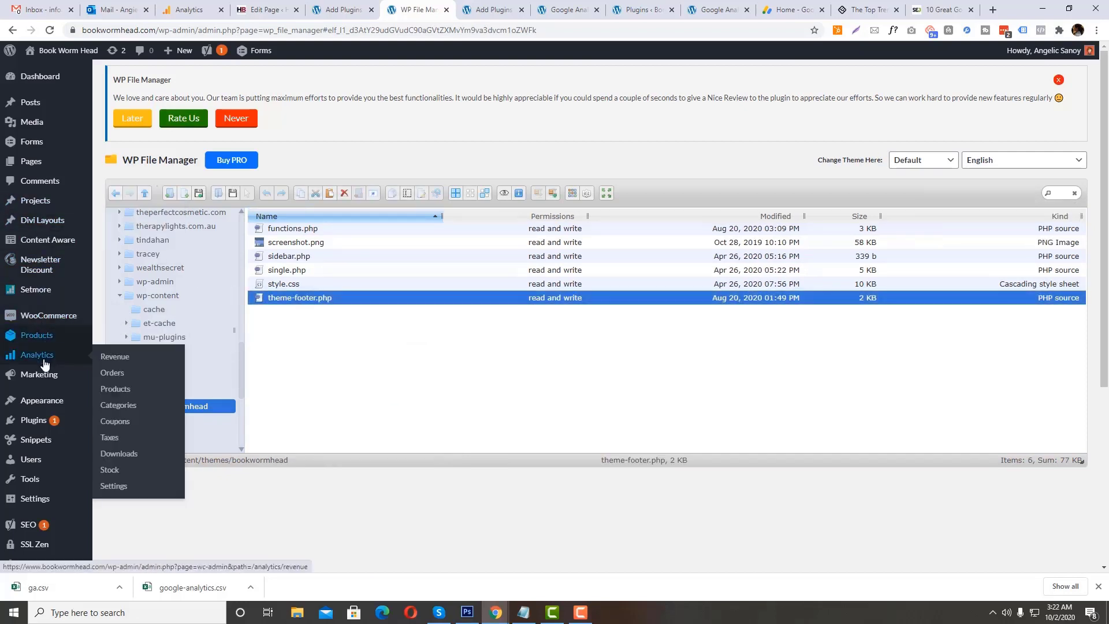
Step: Open the Bookwormhead theme's theme-footer.php in the WordPress Theme Editor
mouse_move(42, 400)
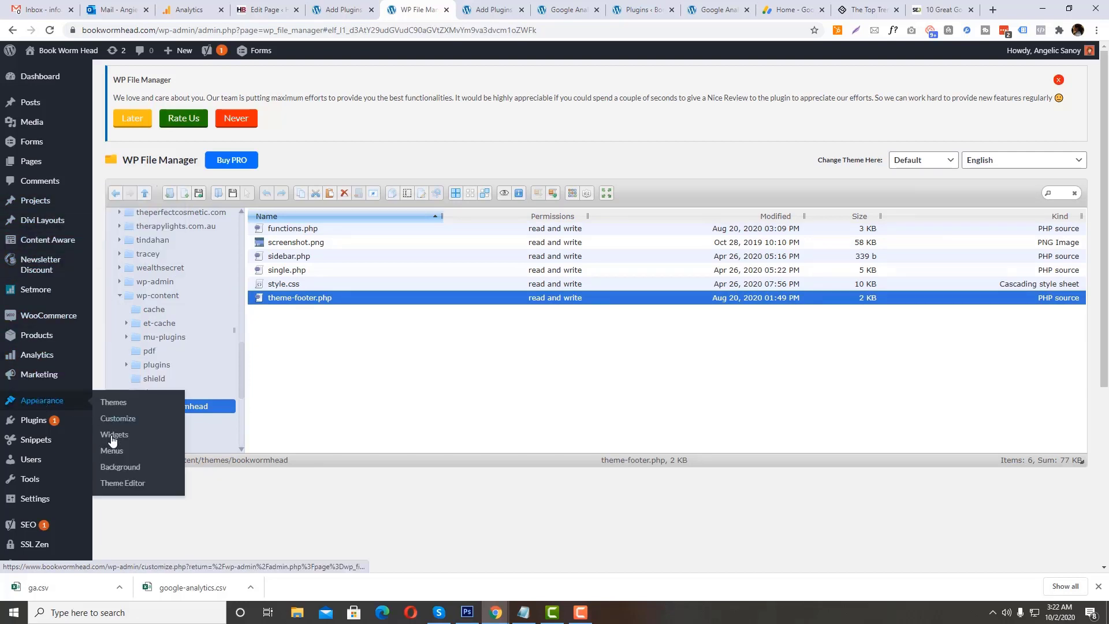
click(122, 483)
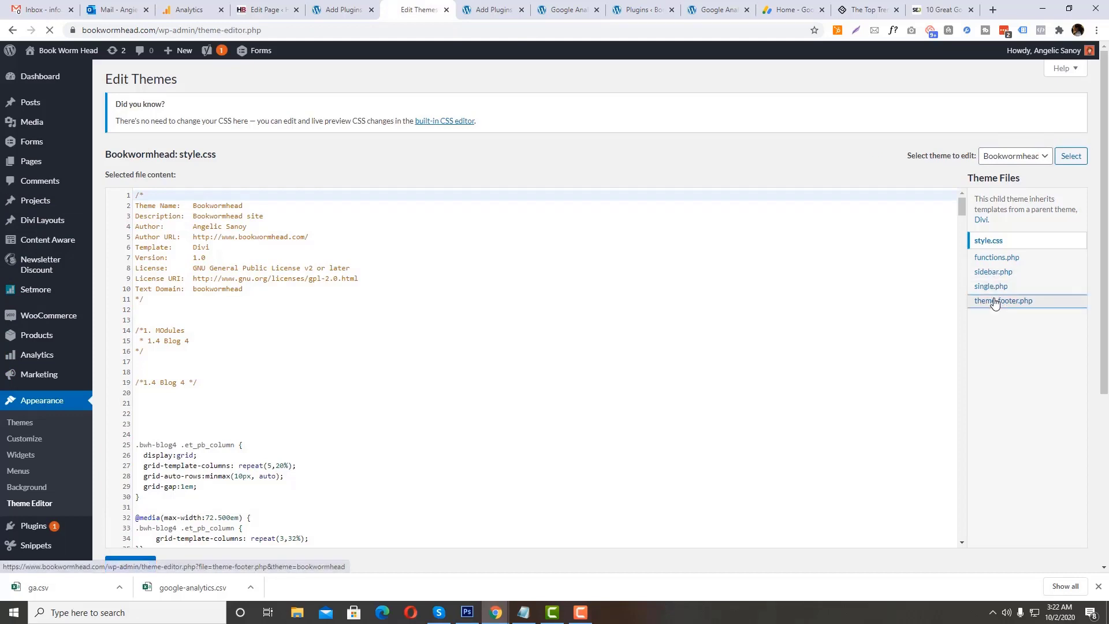
click(1003, 300)
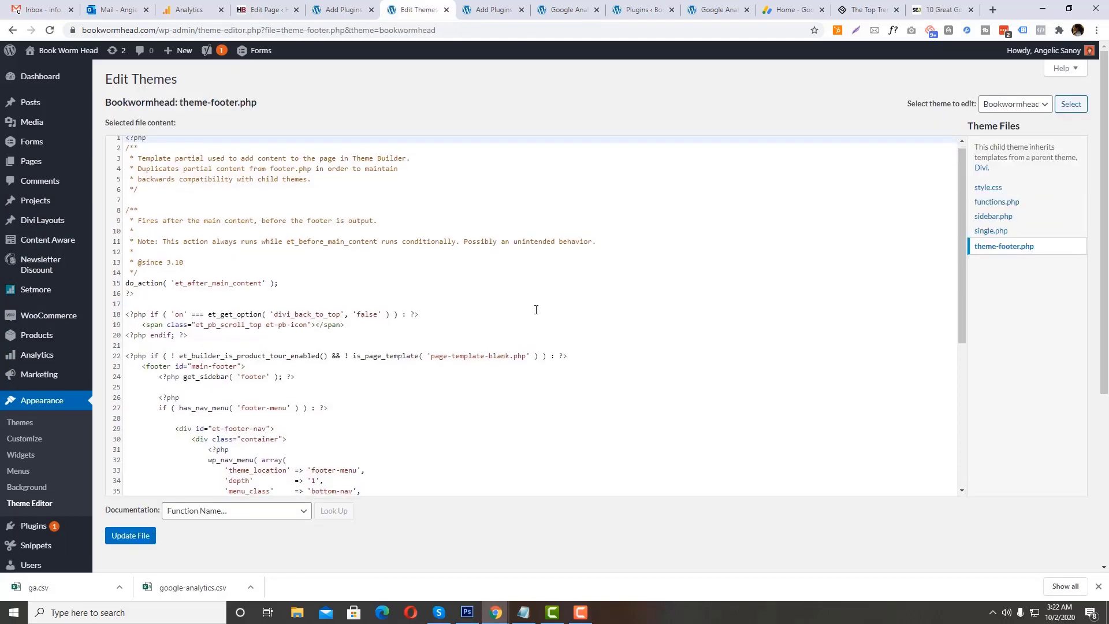
Step: Insert two blank lines above the closing footer tag in theme-footer.php
scroll(535, 309, down, 5)
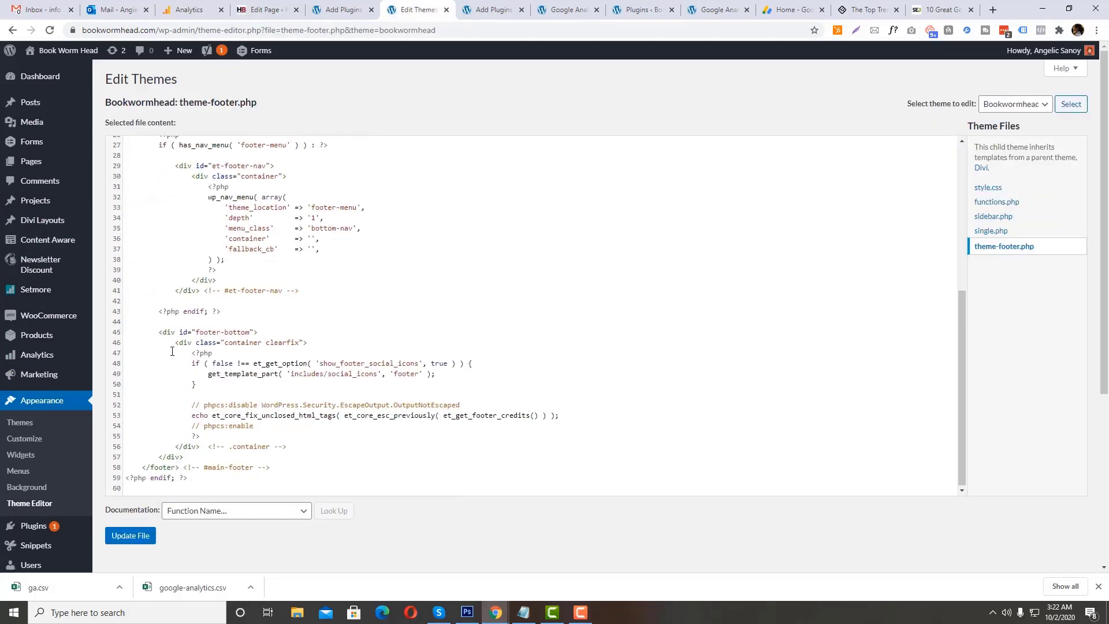
click(168, 319)
scroll(223, 339, up, 3)
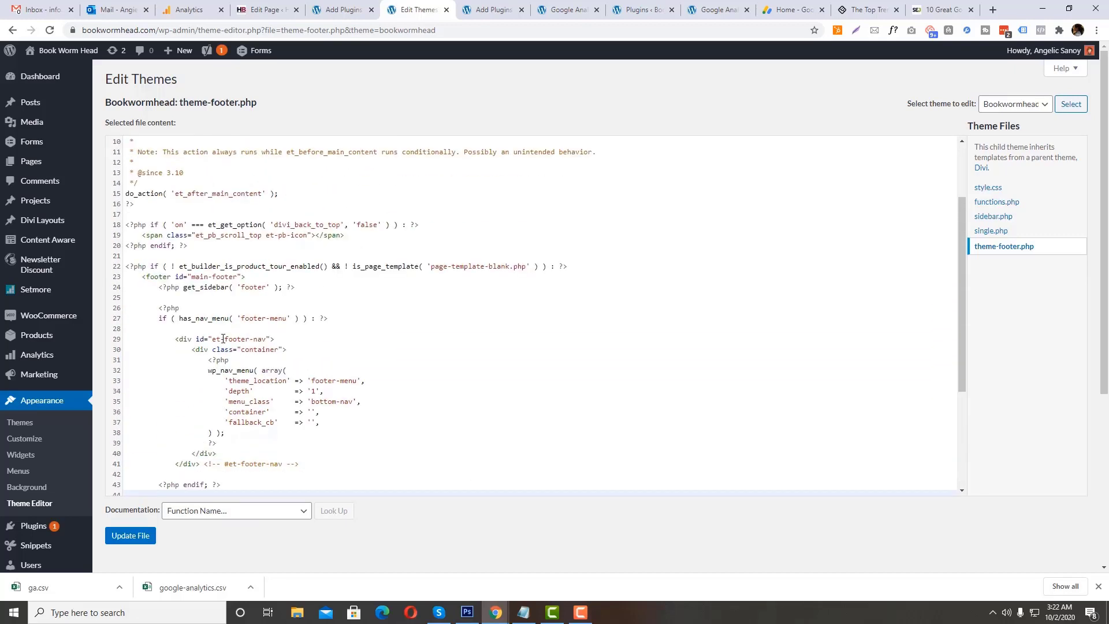
click(155, 247)
scroll(167, 266, down, 6)
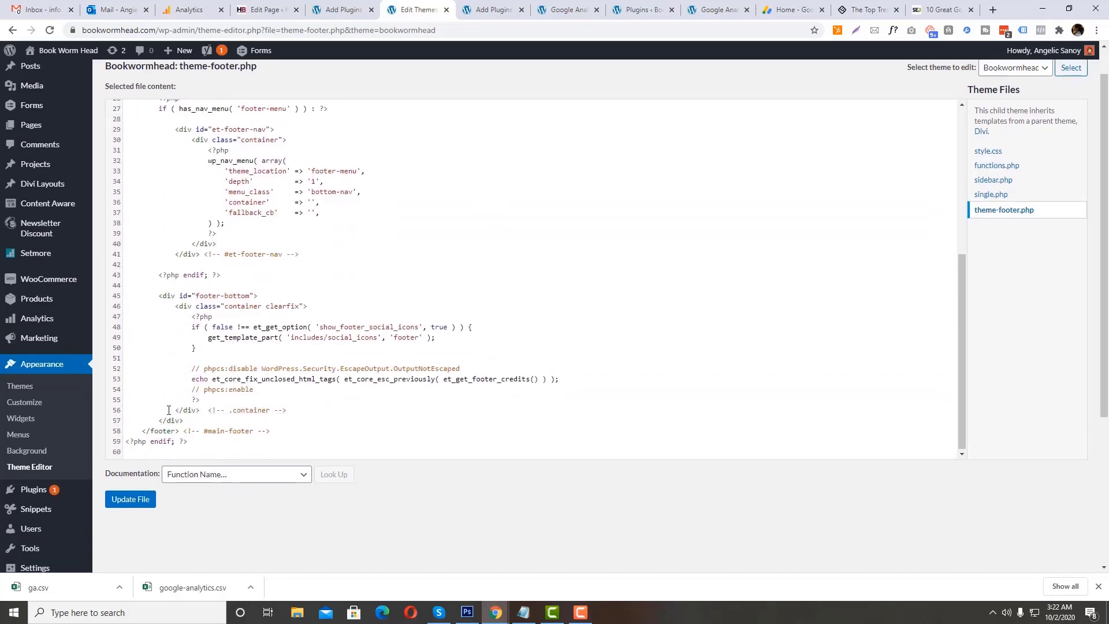
click(202, 400)
key(Return)
key(Return)
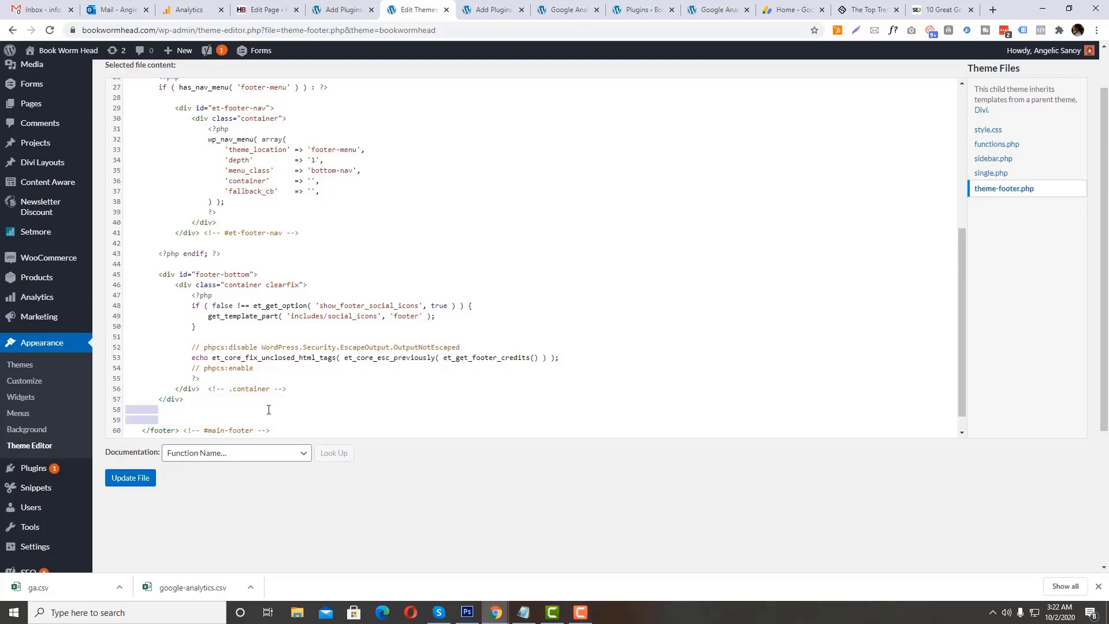
key(BackSpace)
key(Return)
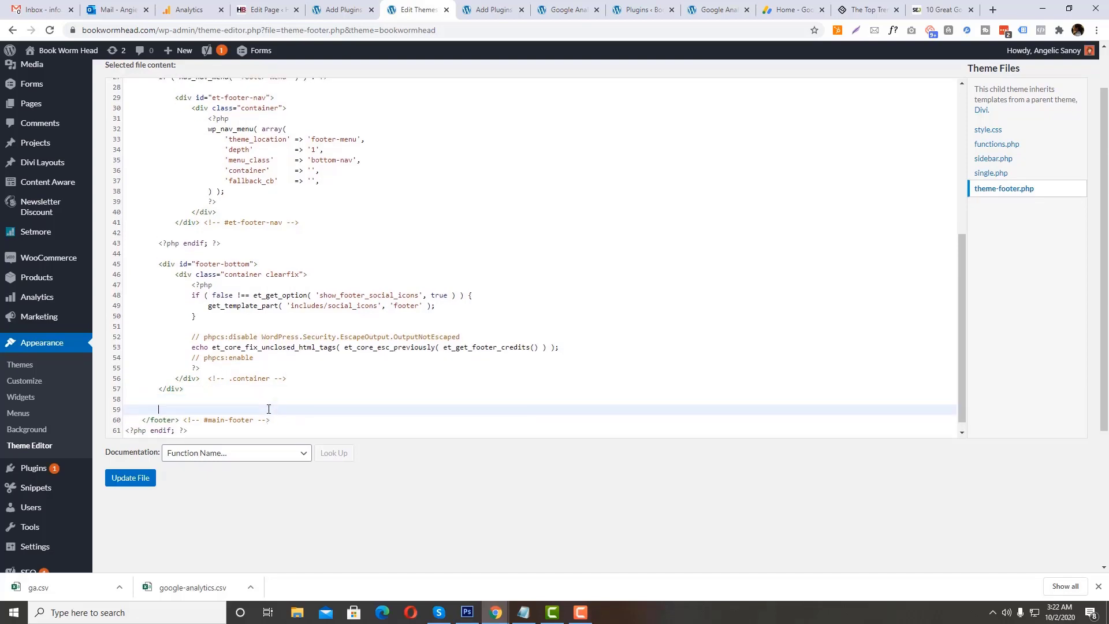
Step: Copy the Global Site Tag code from Google Analytics, paste it above the closing footer tag in theme-footer.php and update the file
drag(174, 408, 120, 408)
click(227, 11)
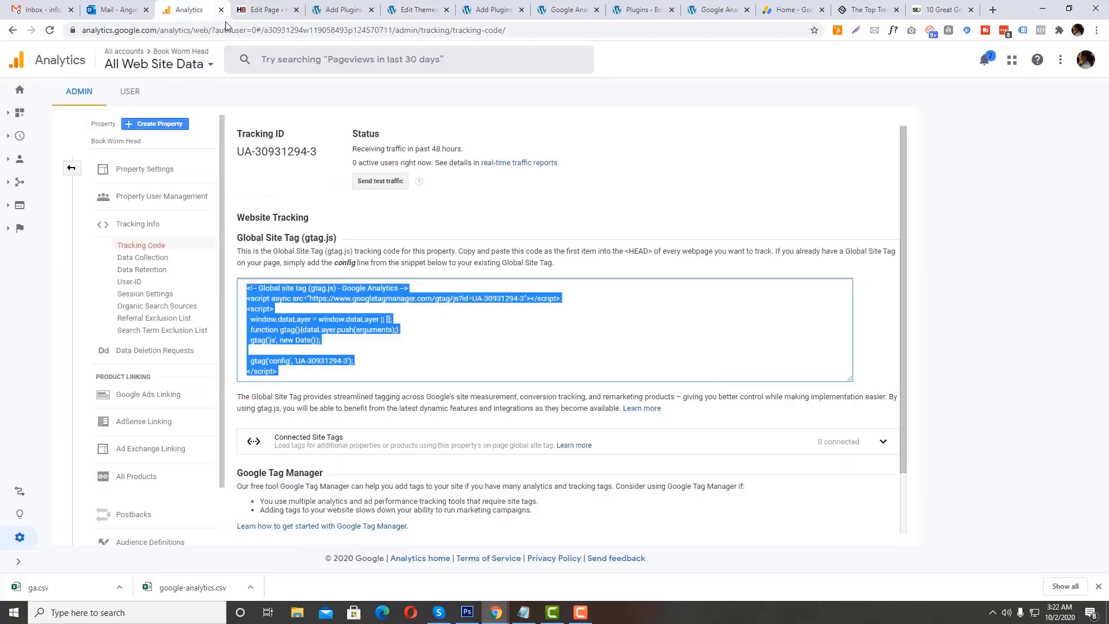
right_click(282, 315)
click(282, 324)
click(416, 10)
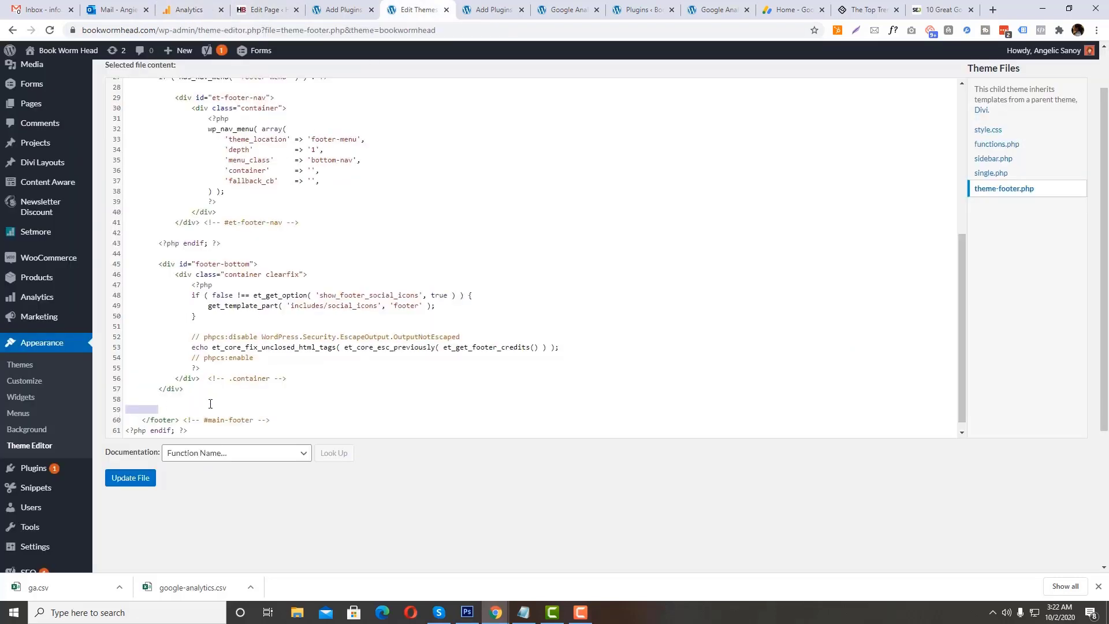
key(ctrl+v)
scroll(239, 383, down, 1)
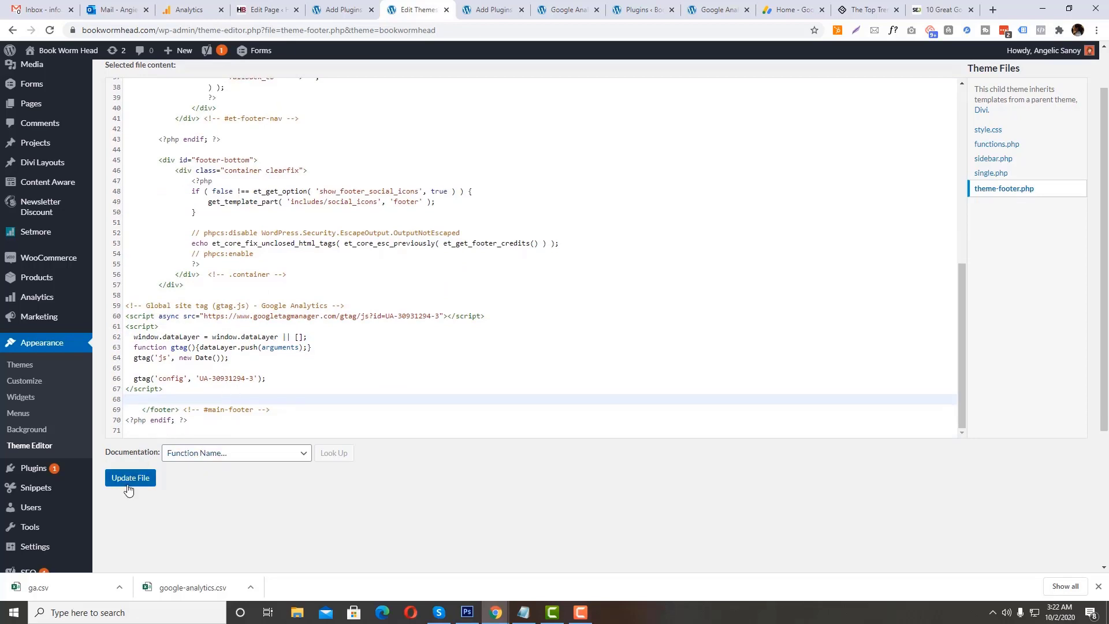
click(130, 479)
Step: Find "Analytics" on the Installed Plugins page and deactivate the Google Analytics plugin
click(347, 11)
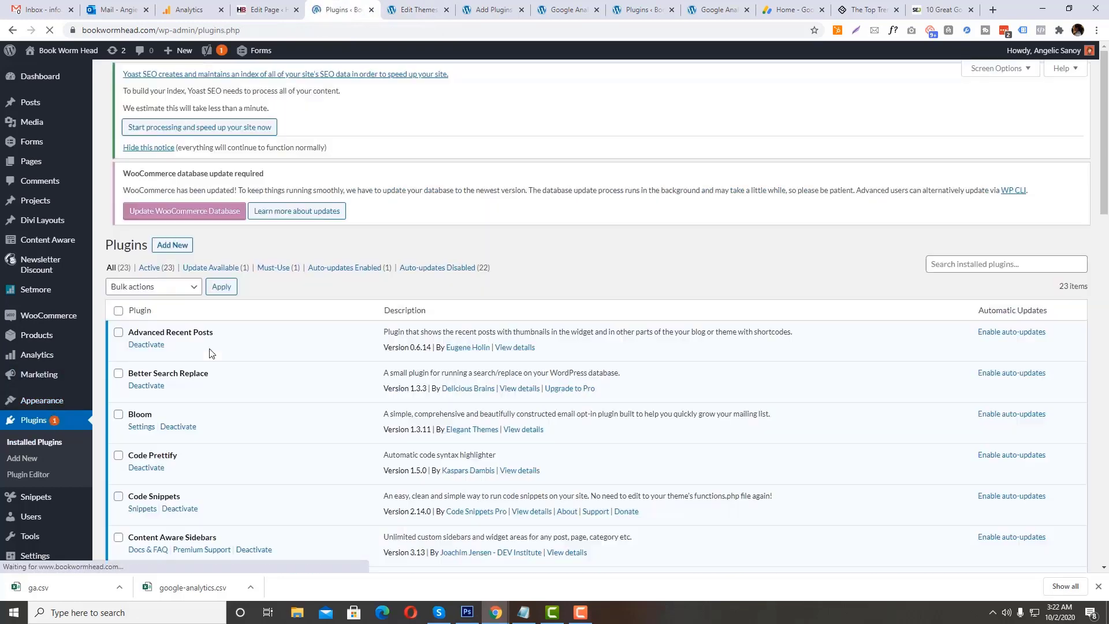
scroll(217, 335, down, 4)
scroll(217, 336, down, 4)
key(ctrl+f)
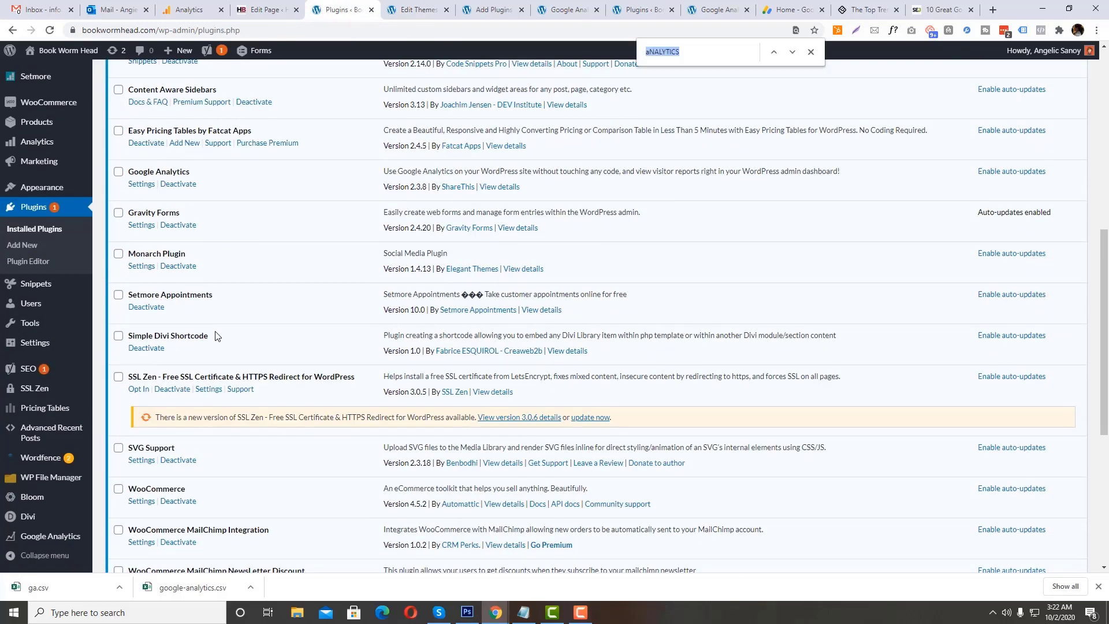
text(Aba)
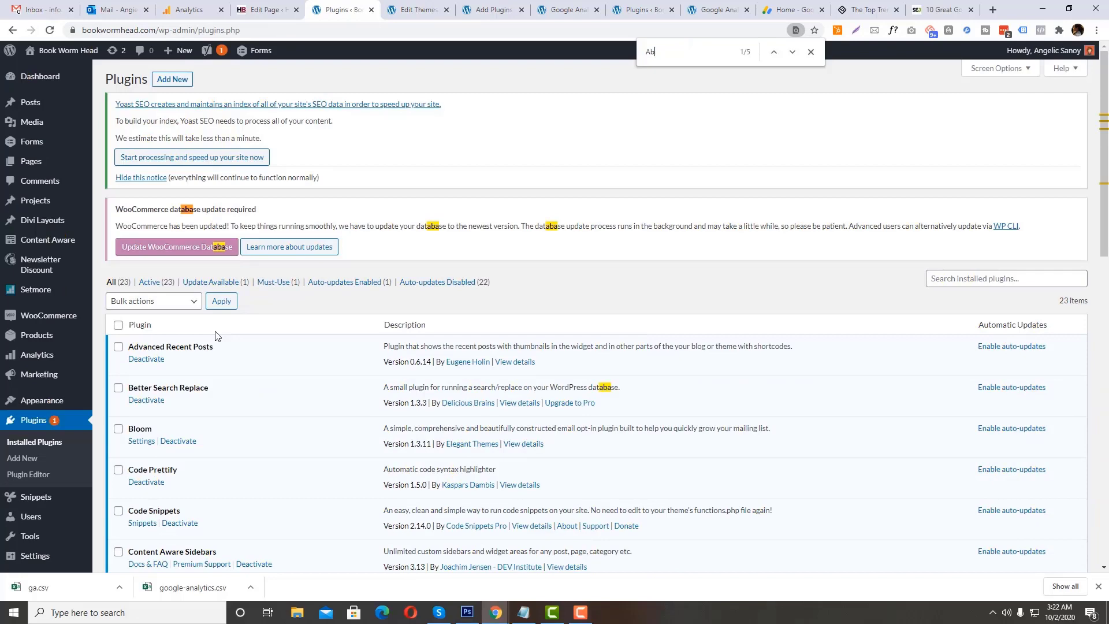
key(BackSpace)
text(nalytics)
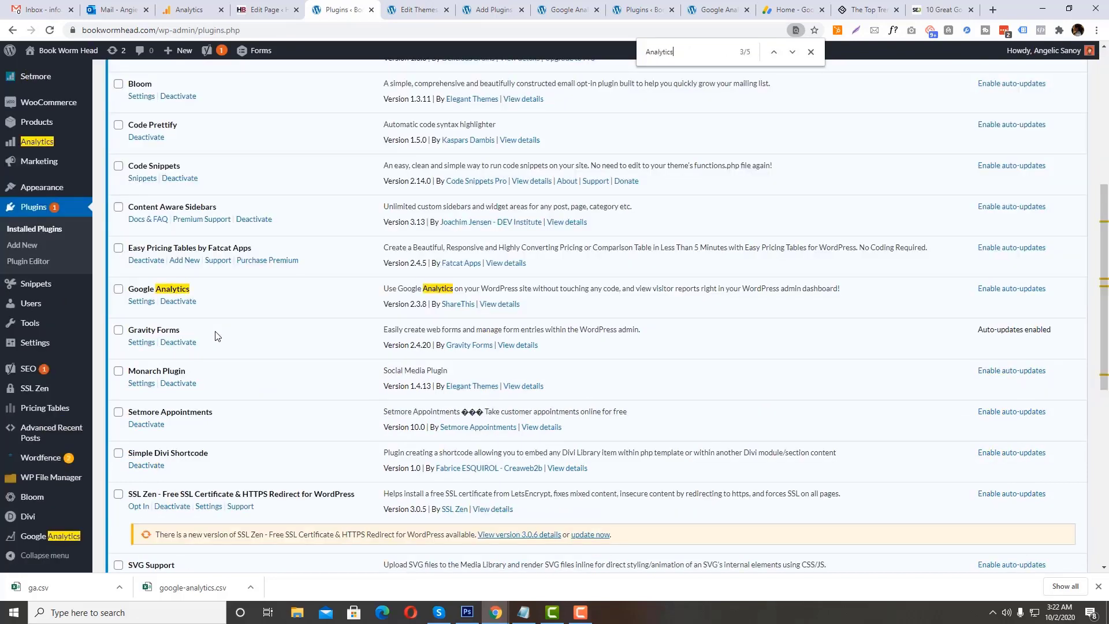
click(118, 289)
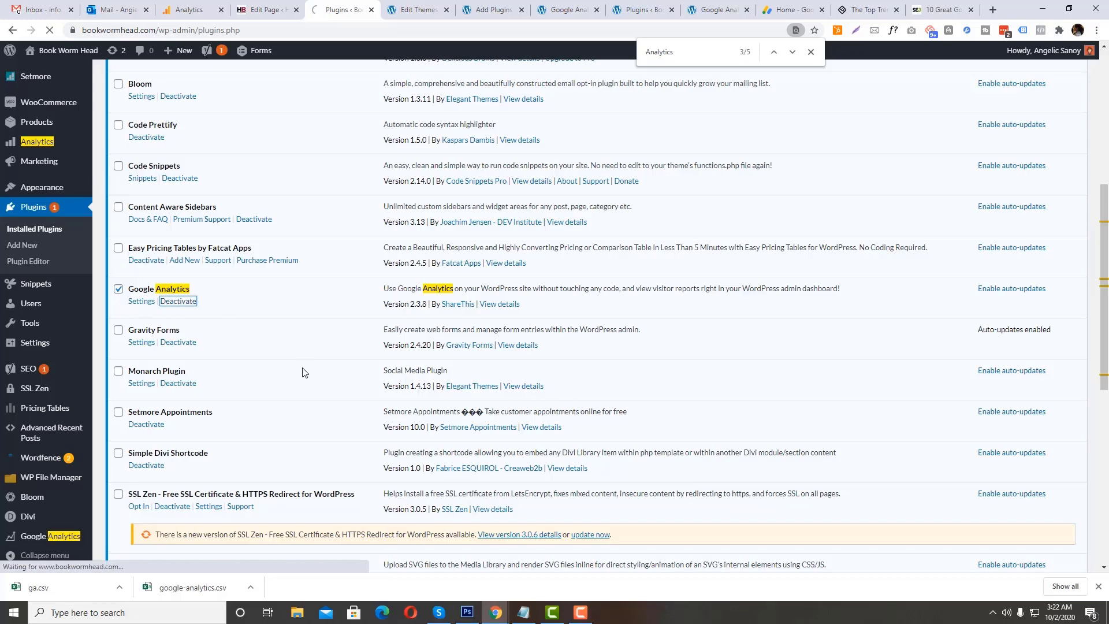
Step: Copy the site's base address from the theme editor page and load the bookwormhead.com homepage in the Add Plugins browser tab
click(407, 11)
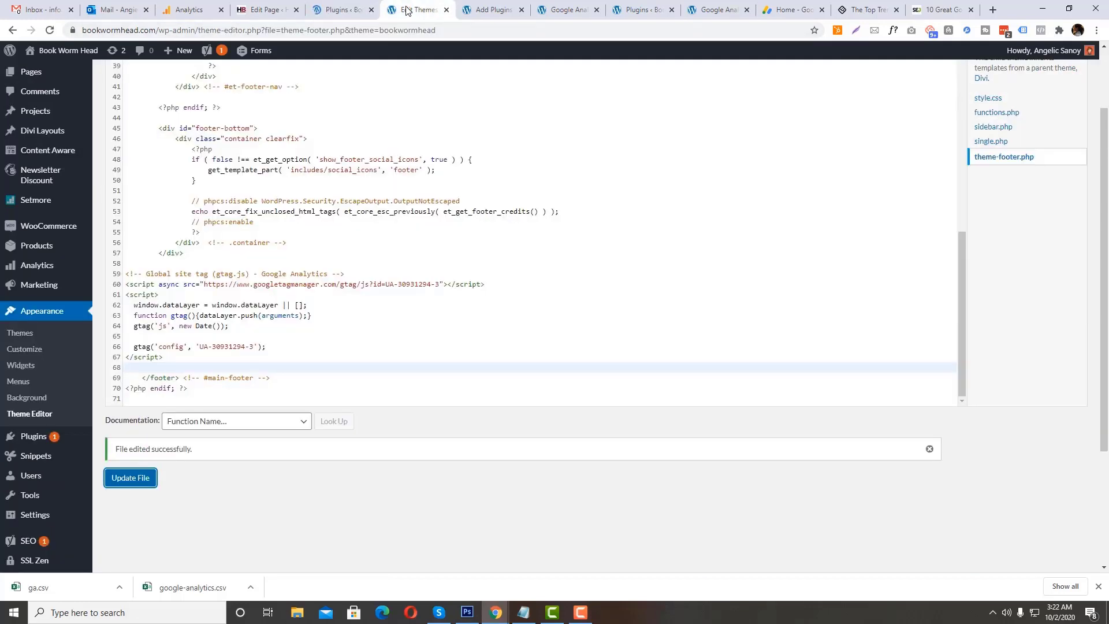
drag(162, 33, 76, 33)
key(ctrl+c)
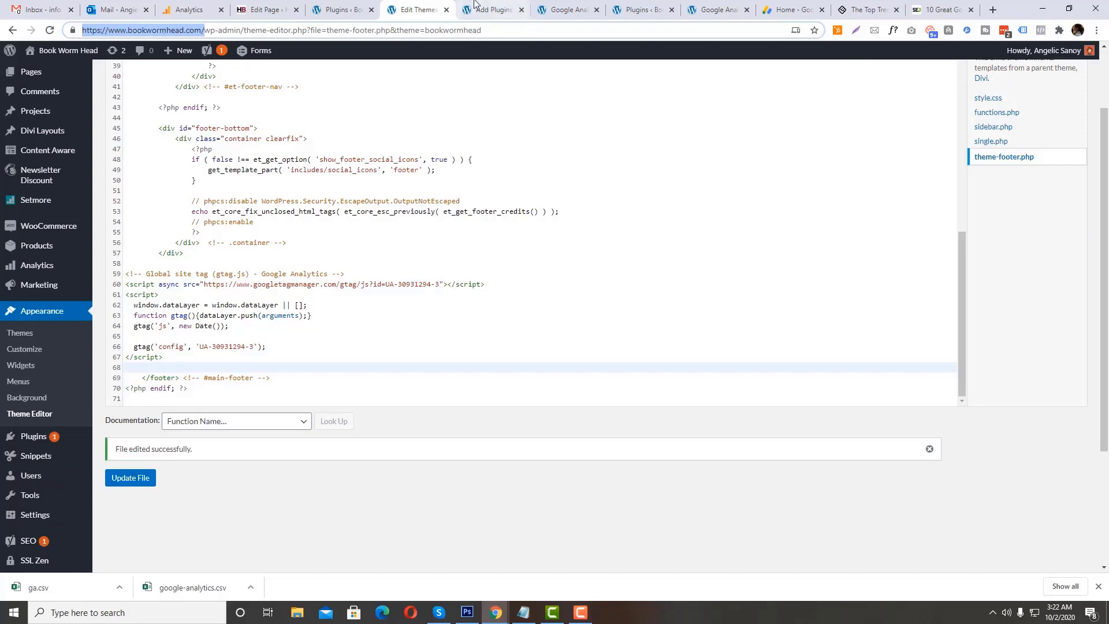
click(479, 9)
click(458, 33)
key(ctrl+v)
key(Return)
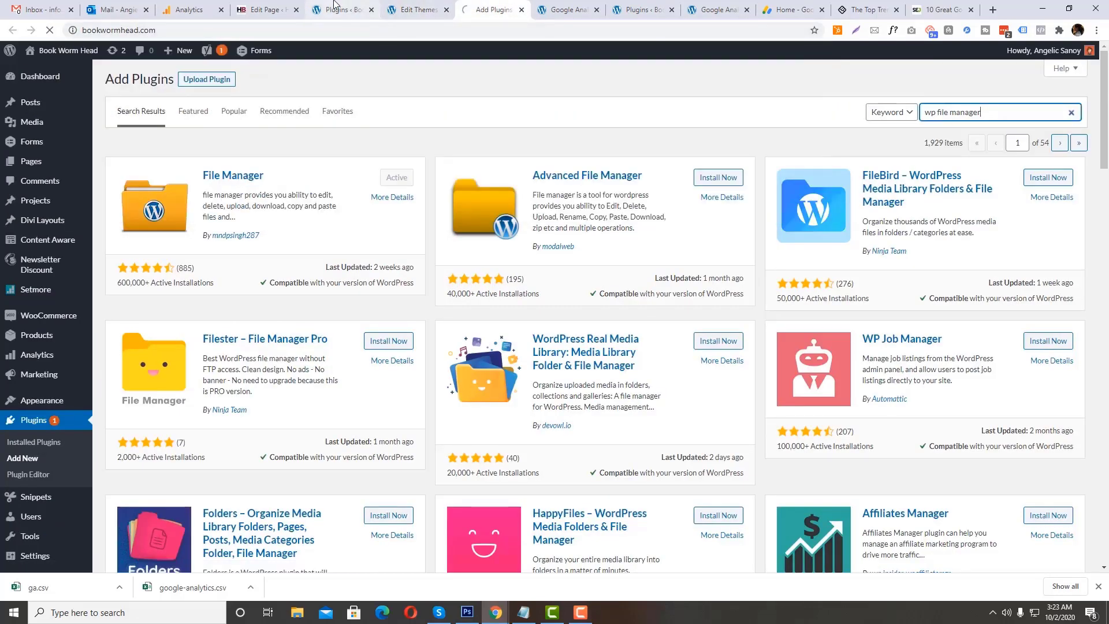
Step: Return to the Installed Plugins page and delete the deactivated Google Analytics plugin
click(340, 9)
scroll(282, 428, down, 6)
scroll(283, 427, down, 2)
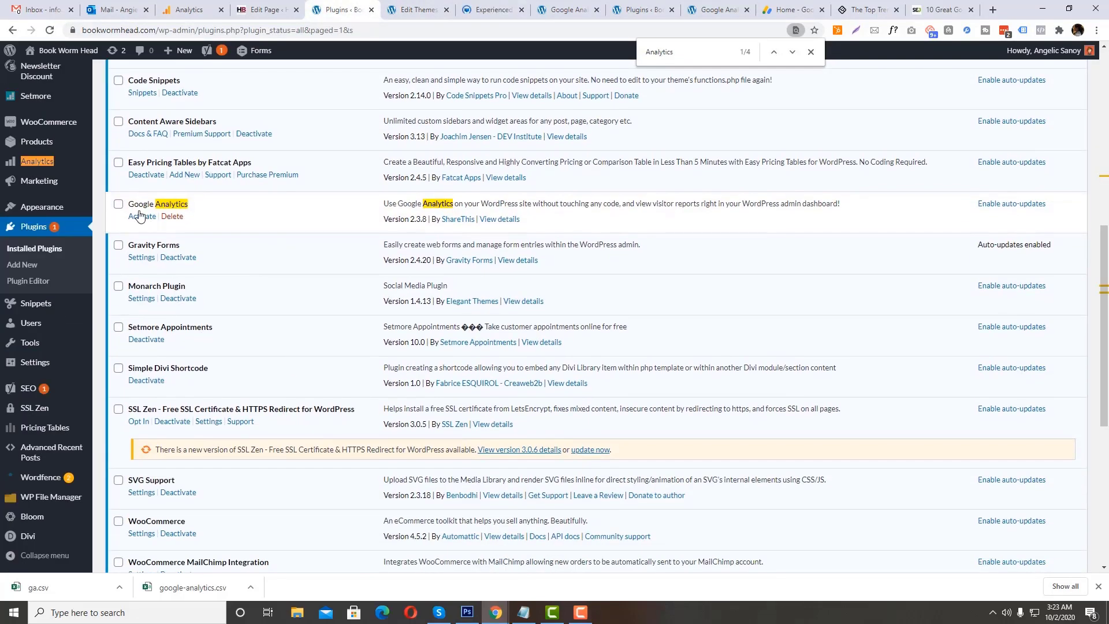
click(172, 217)
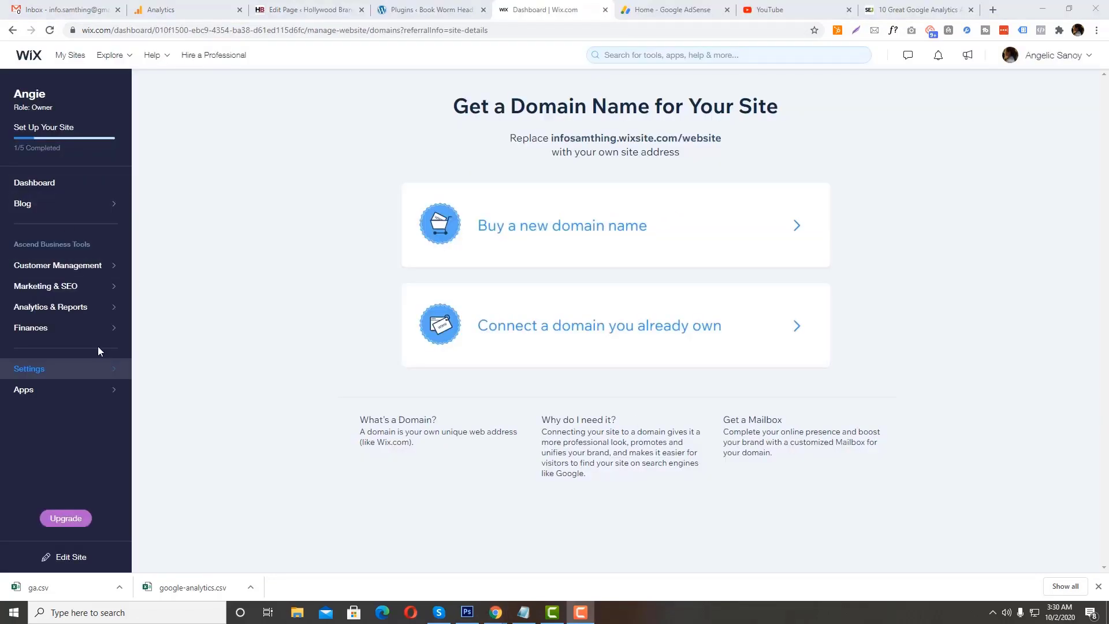
Step: Switch to the Wix dashboard and open the site's Tracking Tools settings
click(86, 372)
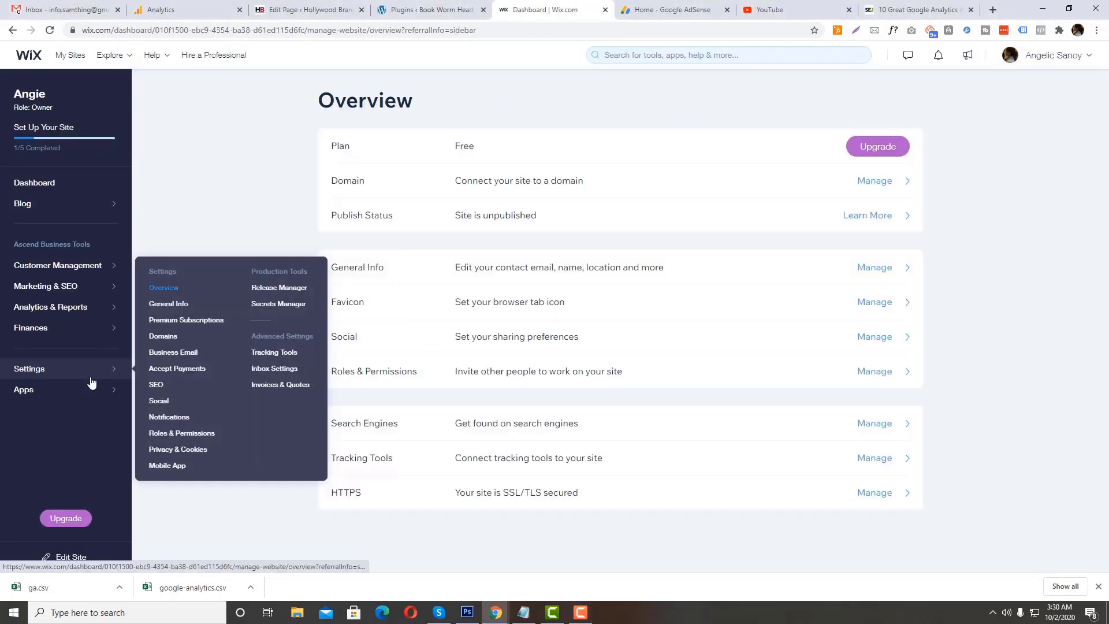
scroll(24, 375, down, 3)
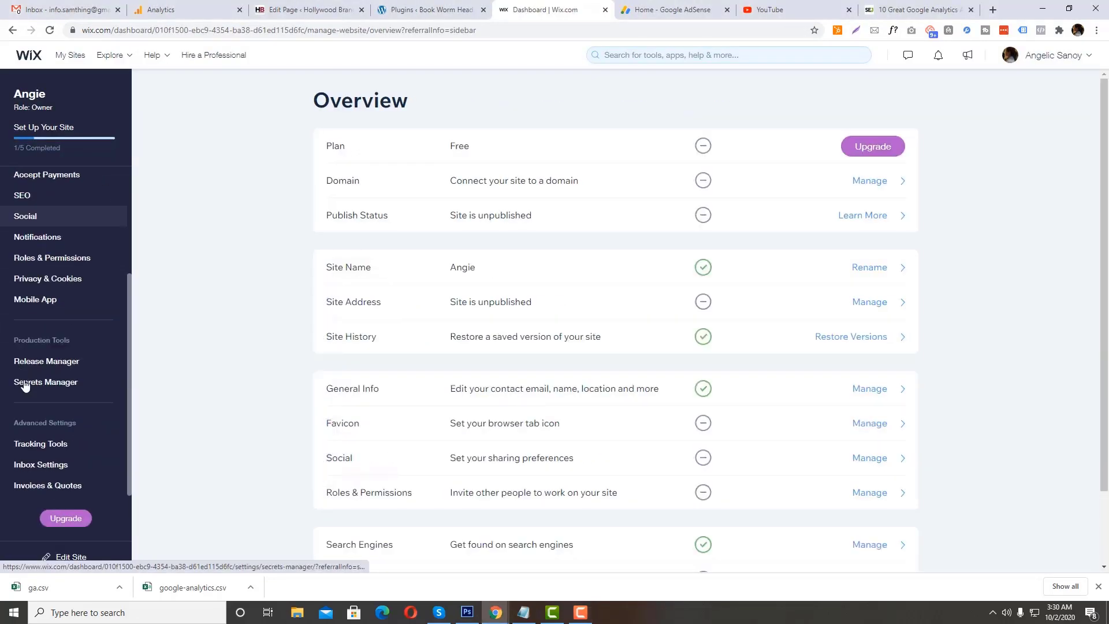
click(32, 443)
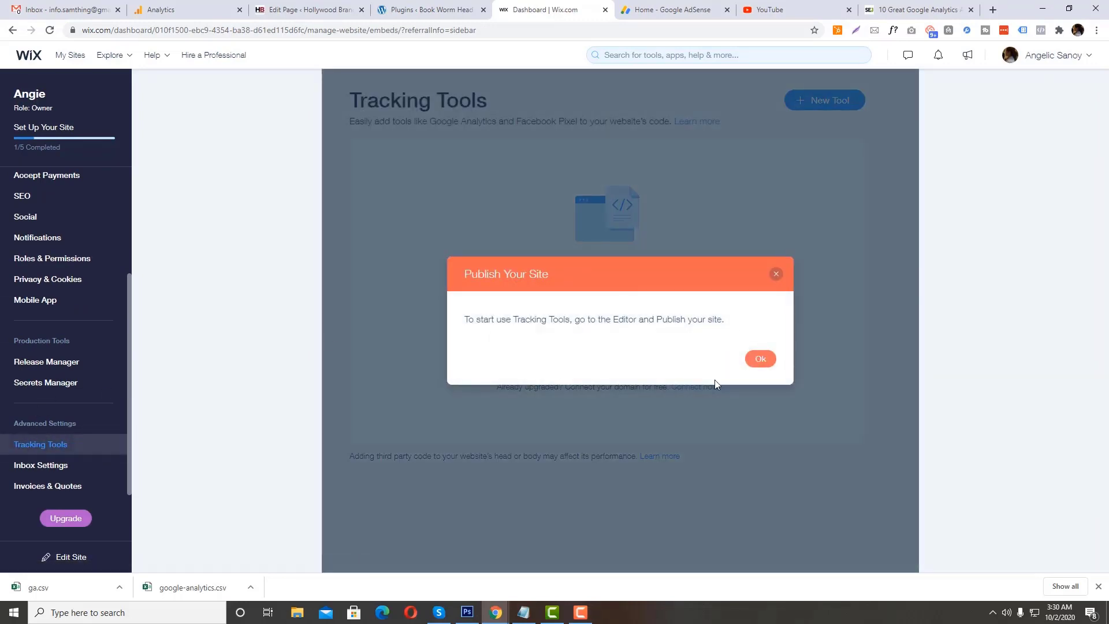
Step: Copy the Book Worm Head property's tracking ID in Google Analytics and return to Tracking Tools in the Wix dashboard
click(147, 11)
drag(321, 154, 238, 153)
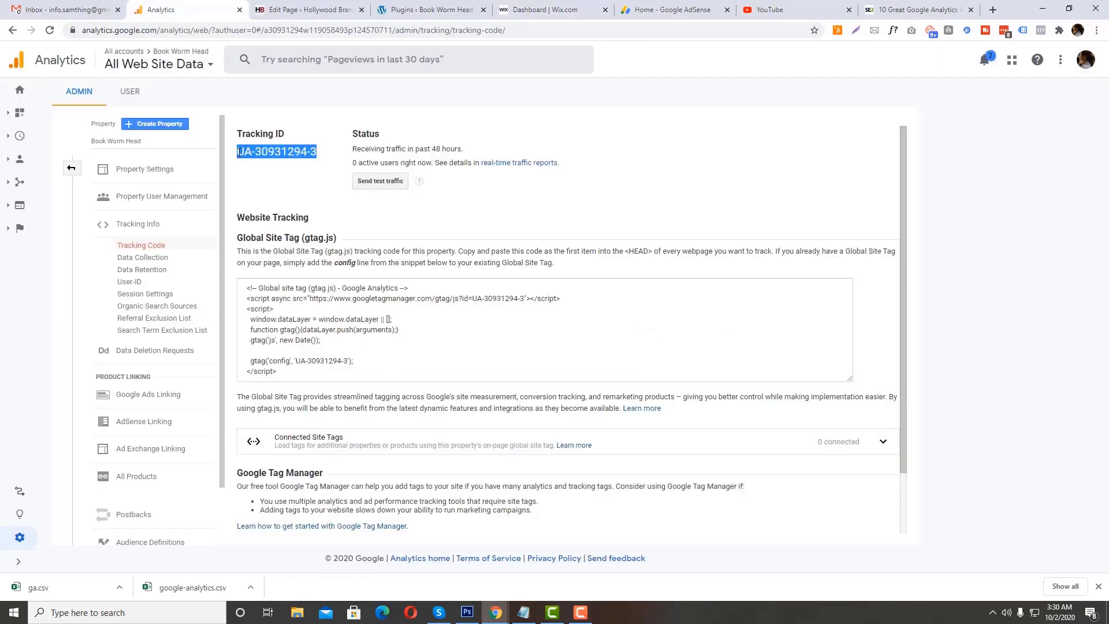
click(514, 11)
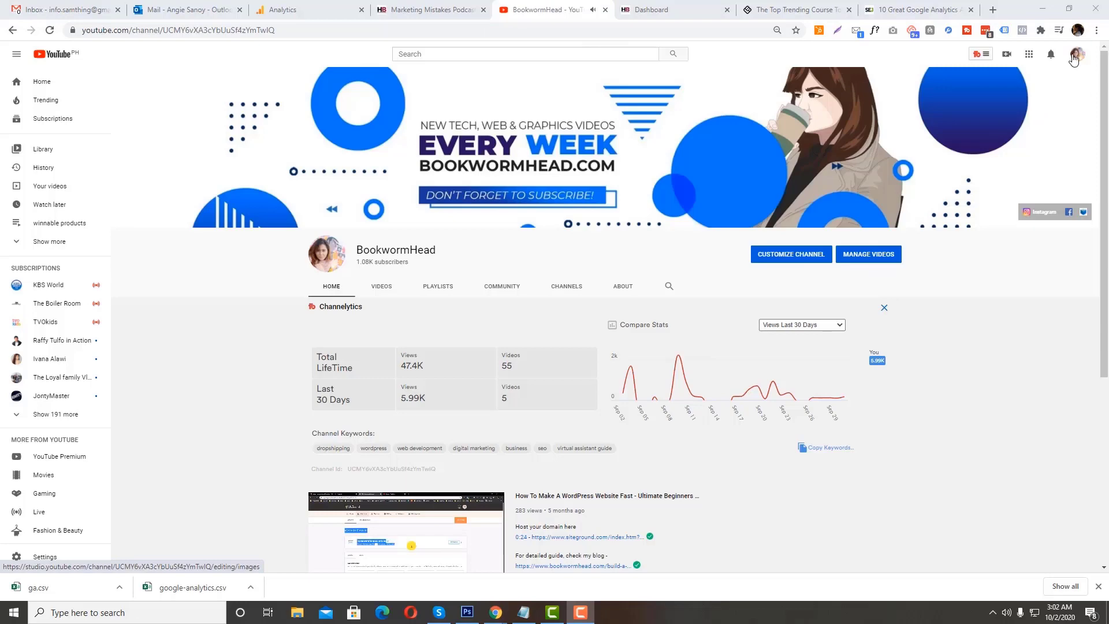
Step: Switch to YouTube, open the BookwormHead channel's advanced channel settings through YouTube Studio and select the Google Analytics property tracking ID field
click(1078, 54)
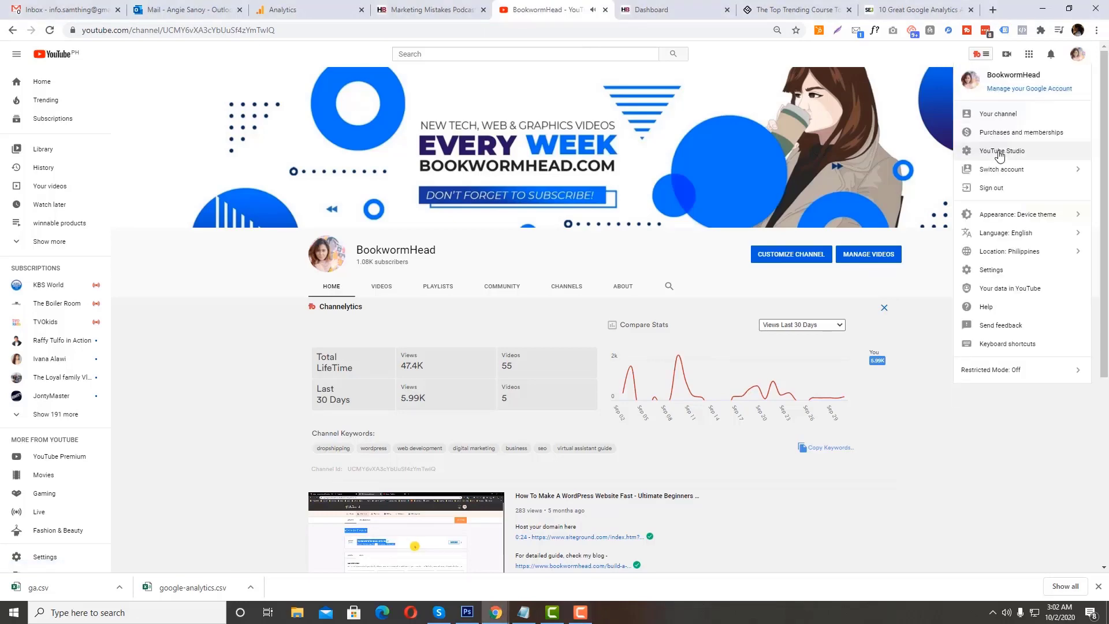
click(918, 137)
click(917, 137)
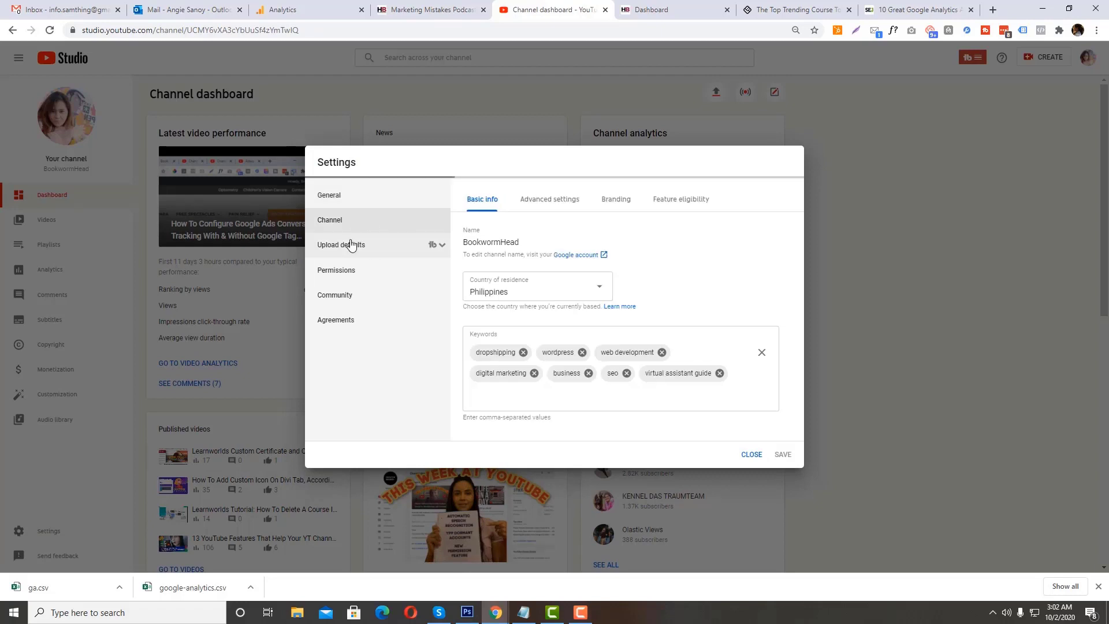
click(563, 203)
scroll(575, 346, down, 8)
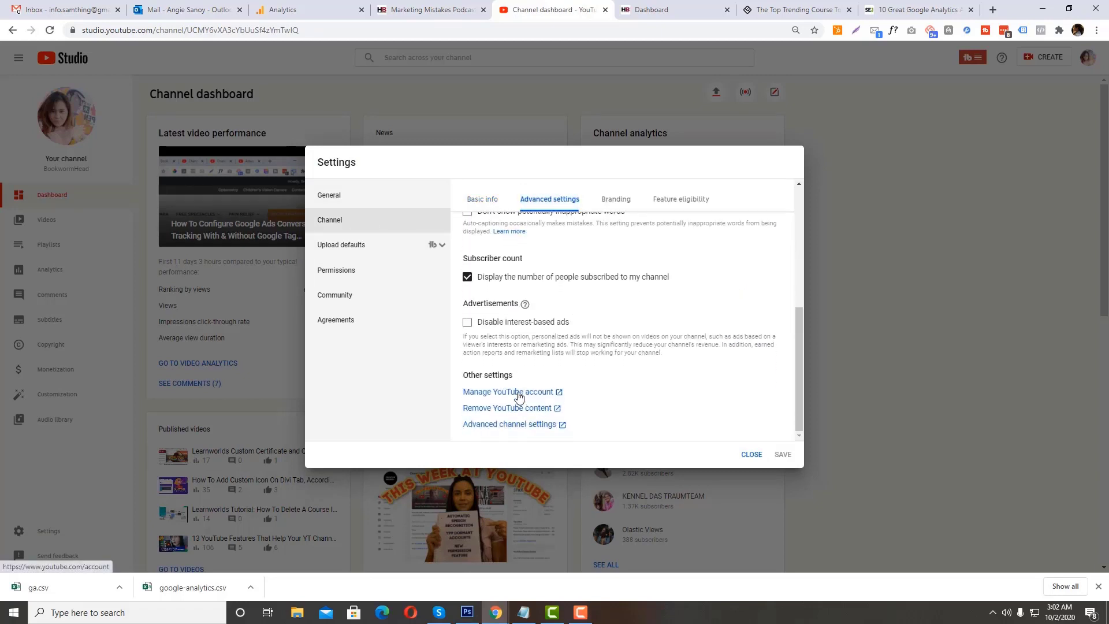
click(504, 424)
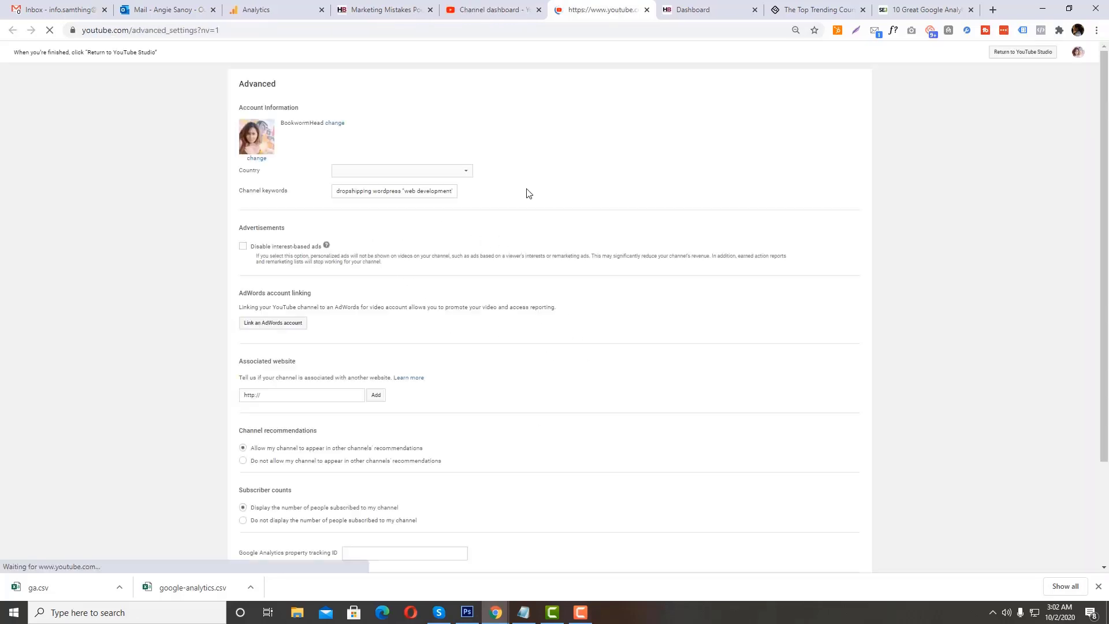
scroll(347, 240, down, 3)
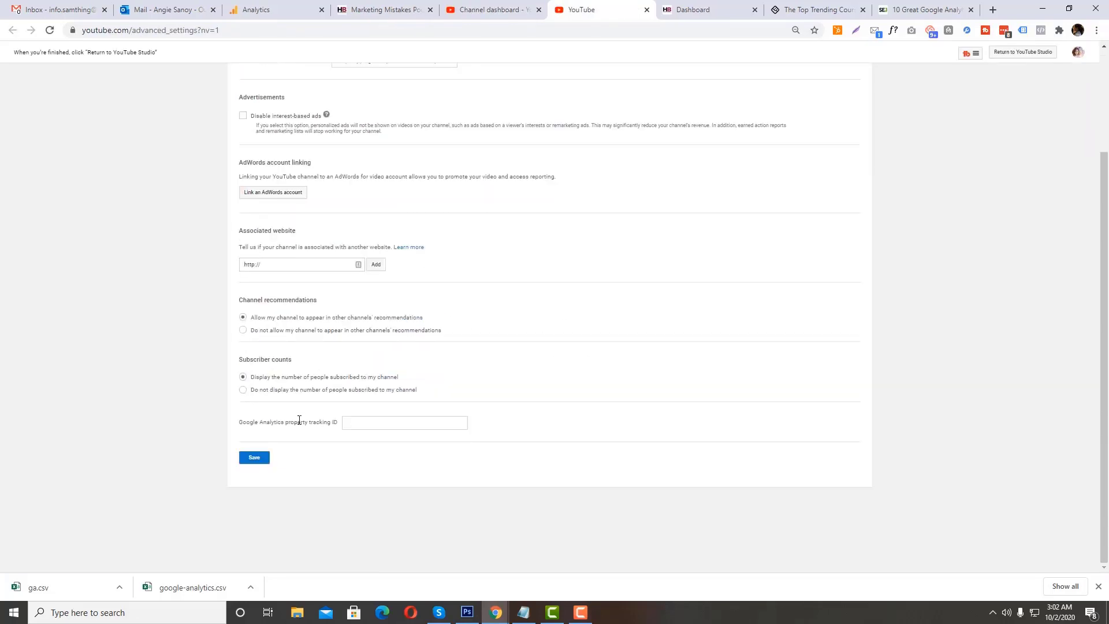
click(355, 421)
Step: Search Google for "google analytics" in the Analytics browser tab and open the Admin page of the Book Worm Head property
click(261, 10)
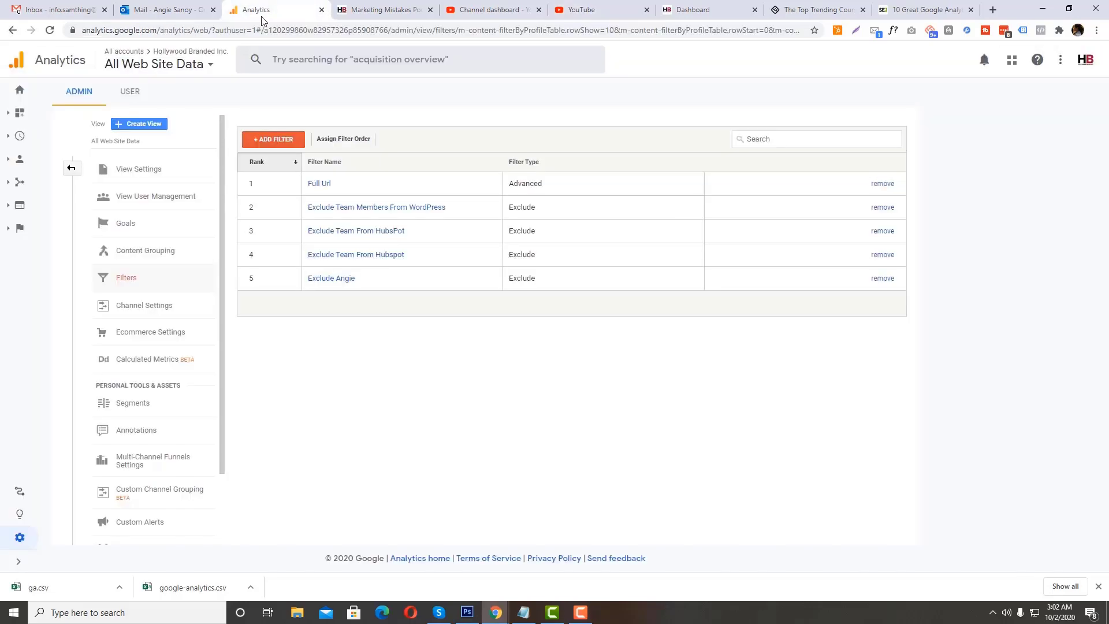
click(260, 29)
text(google)
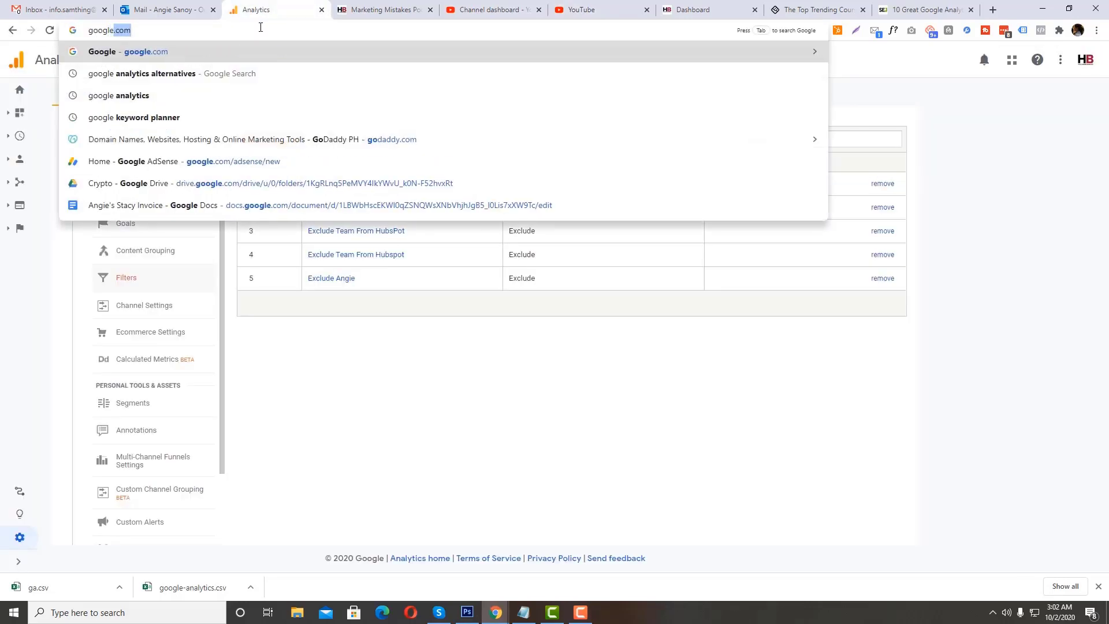
text( analytics)
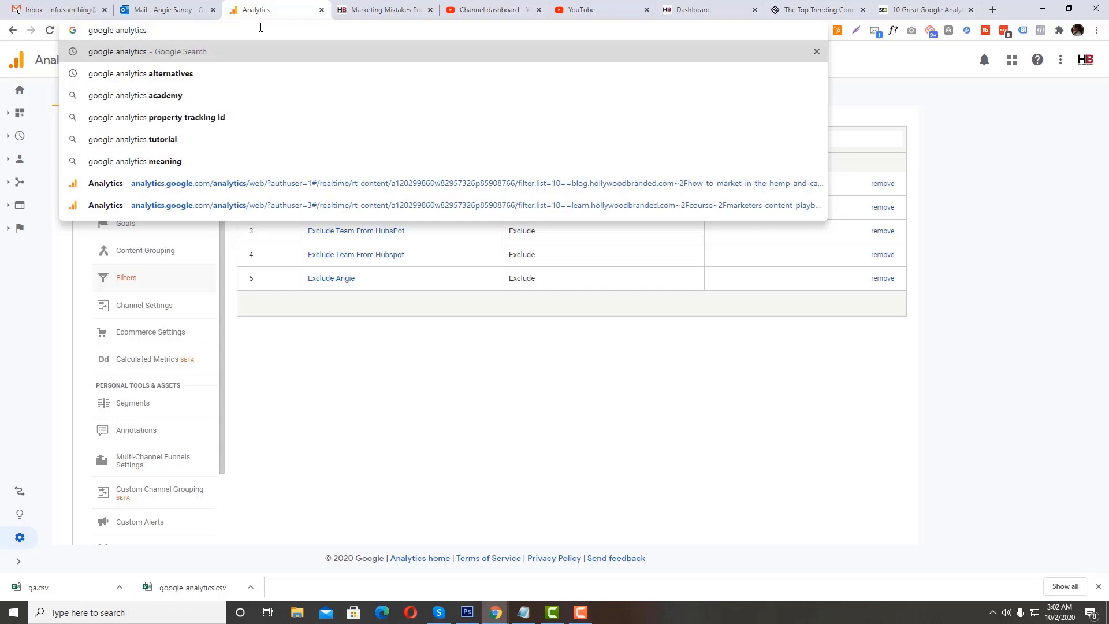
key(Return)
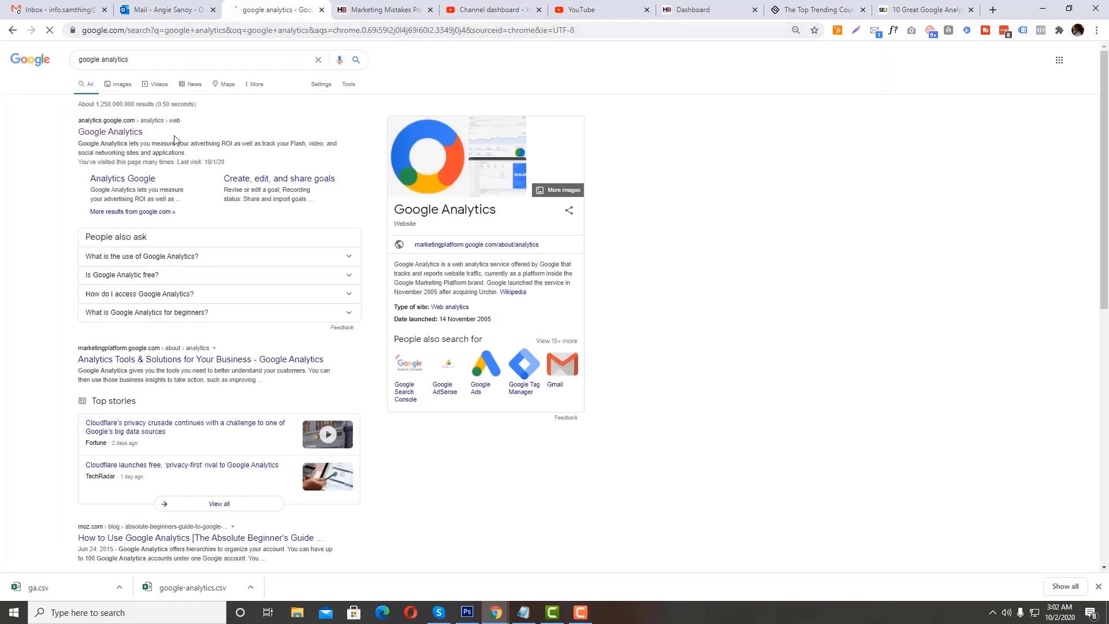
click(130, 133)
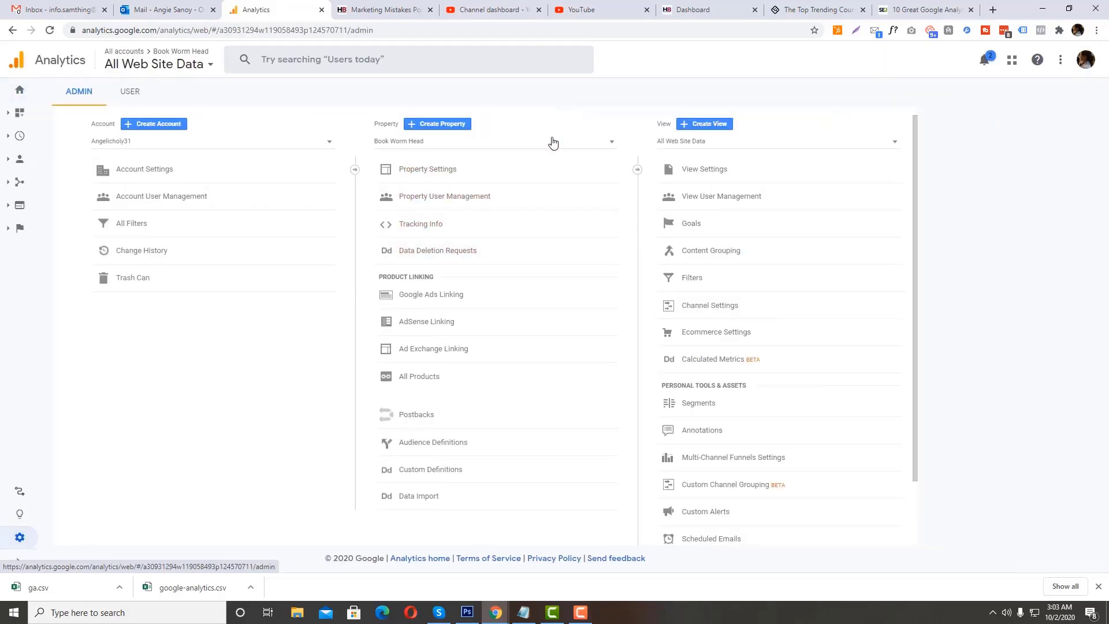
Step: Copy the tracking ID from the property's Tracking Code page into YouTube's Google Analytics property tracking ID field and save the channel settings
click(430, 224)
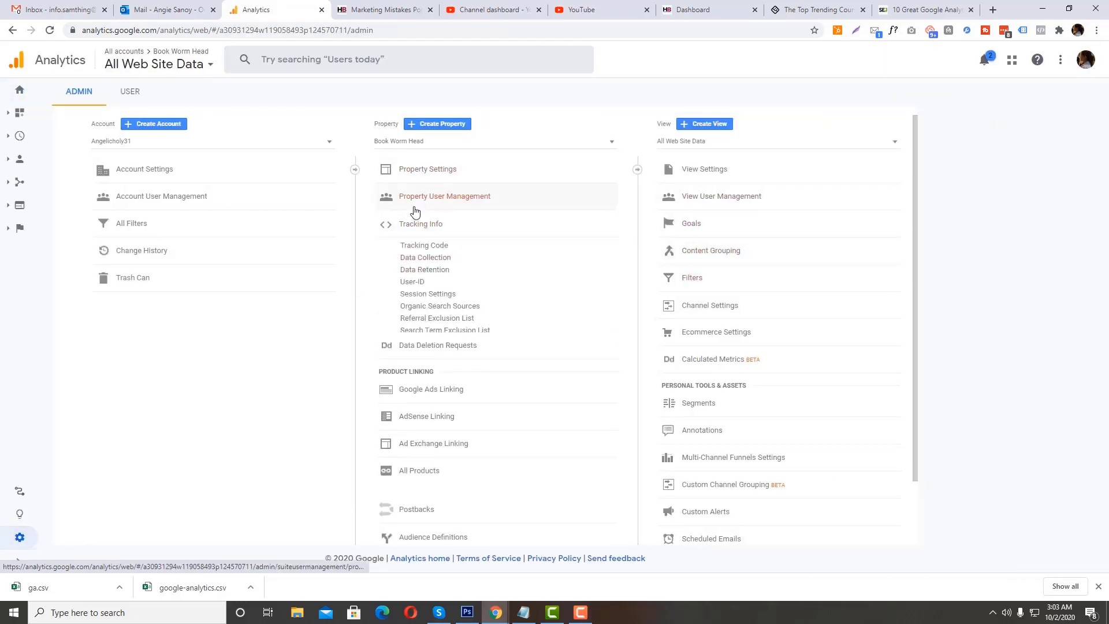
click(423, 246)
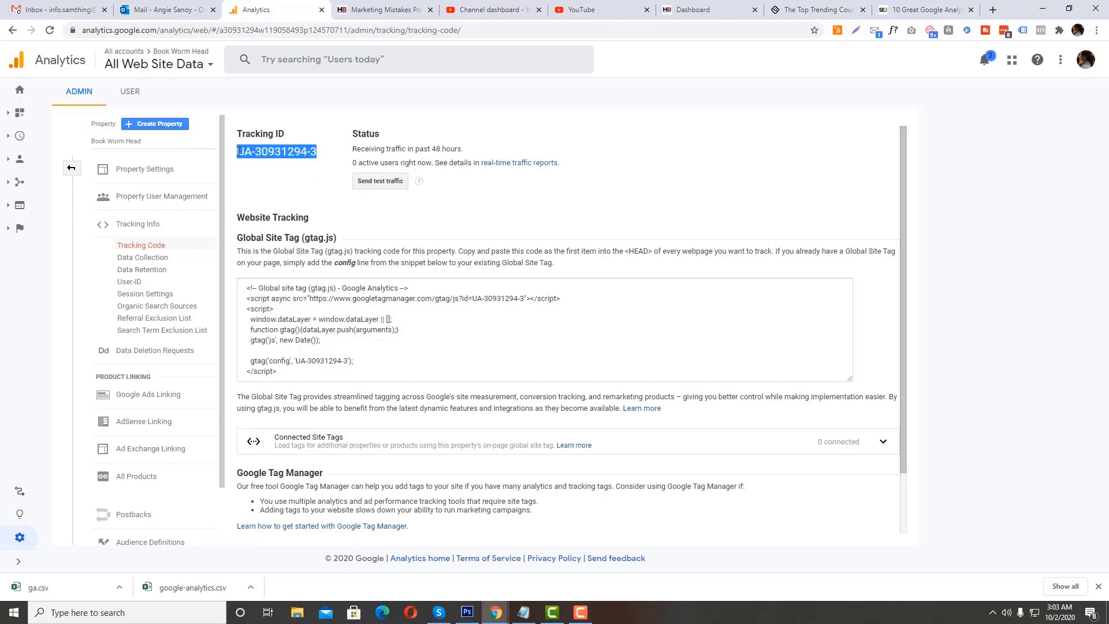
click(489, 10)
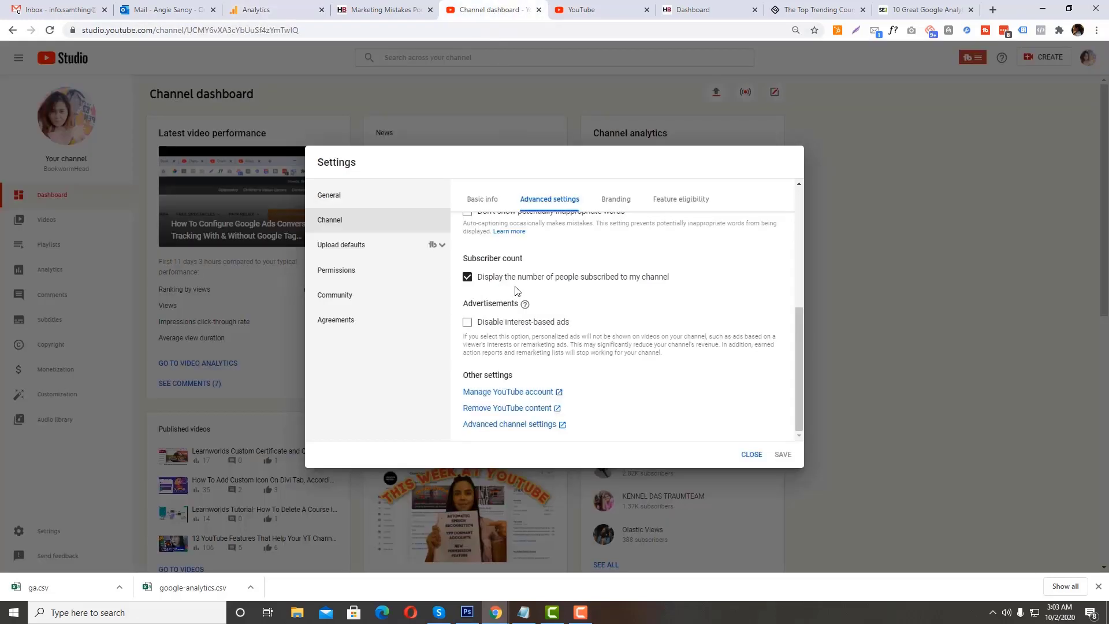
key(ctrl+Tab)
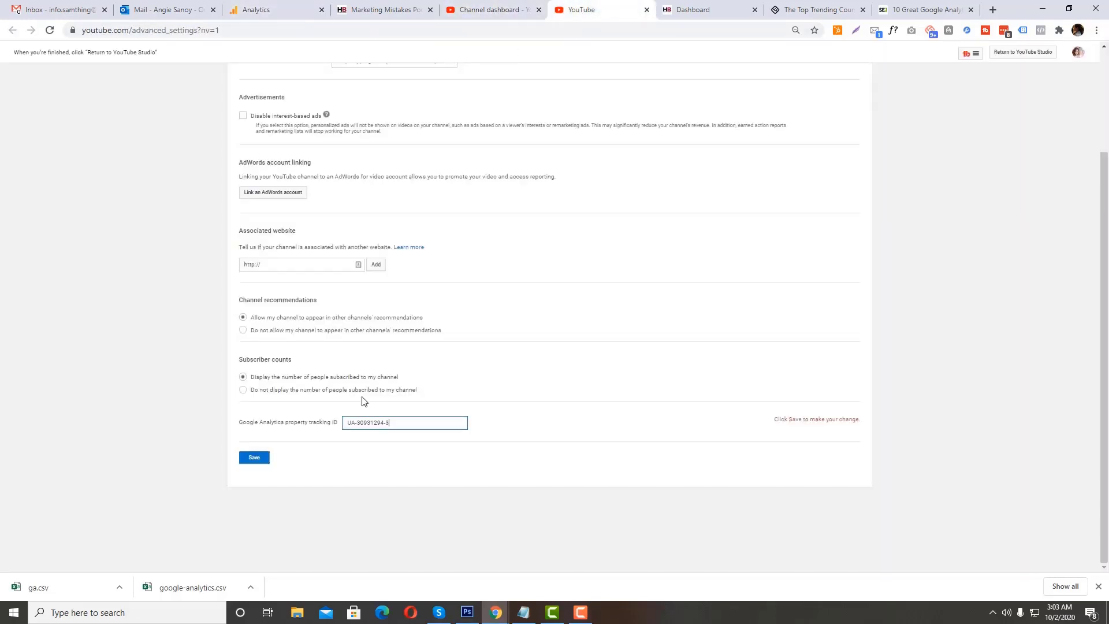
click(254, 457)
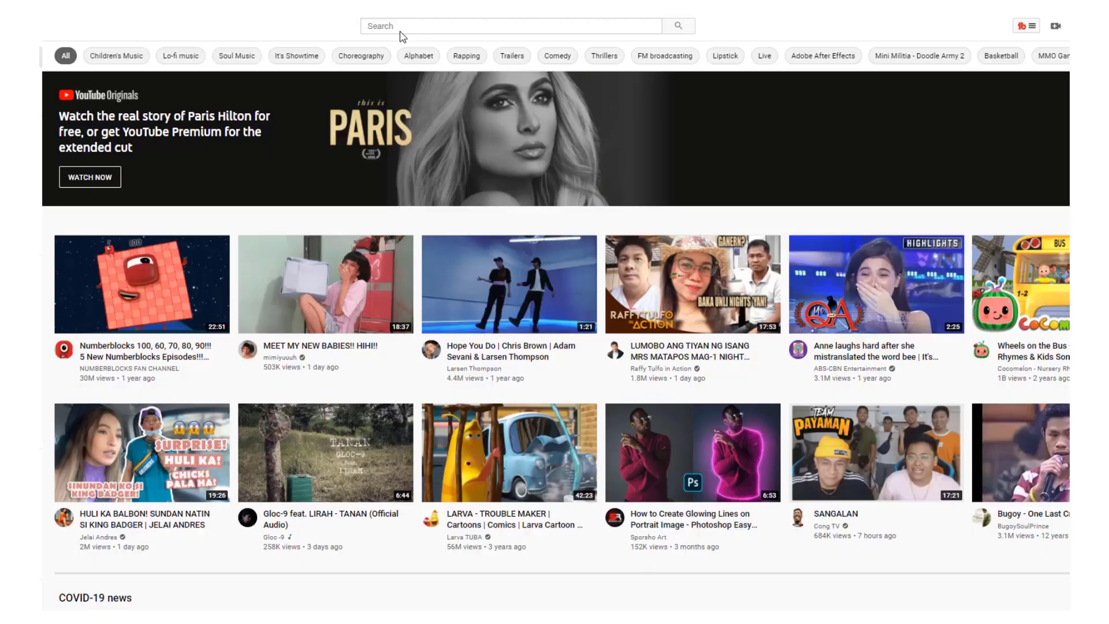
Step: Search YouTube for "bookwormhead" and subscribe to the BookwormHead channel
click(400, 30)
text(boo)
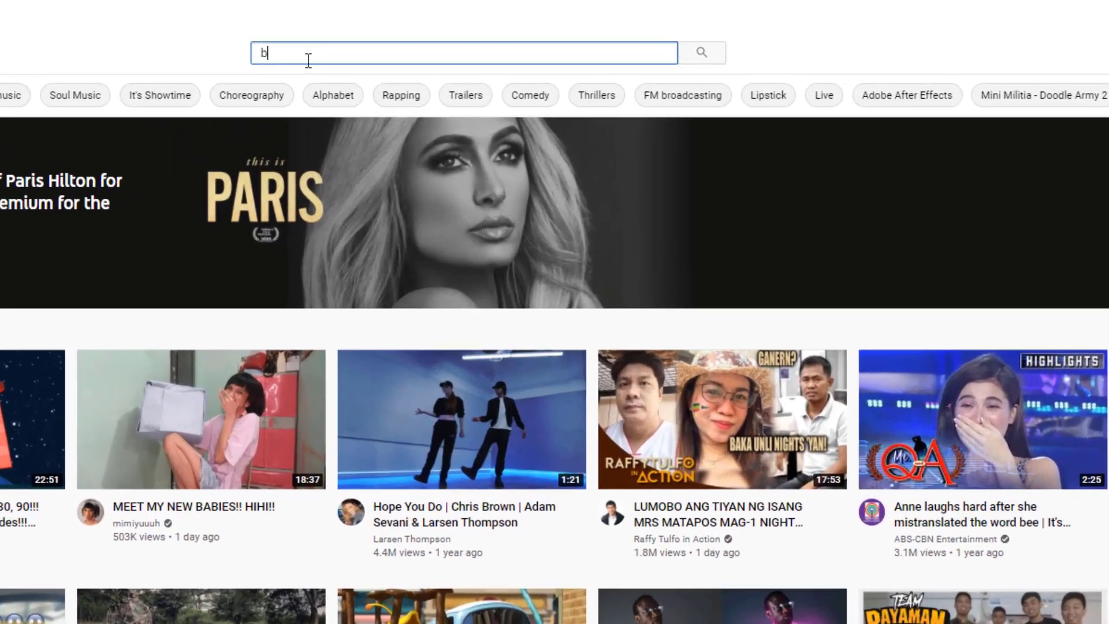
text(kwormhead)
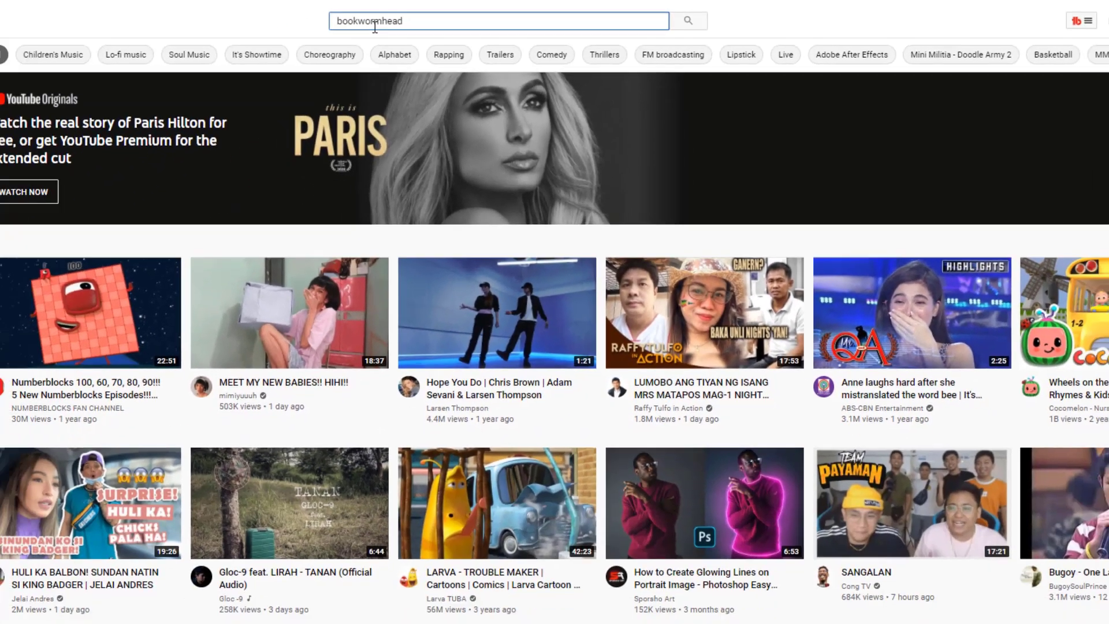
key(Return)
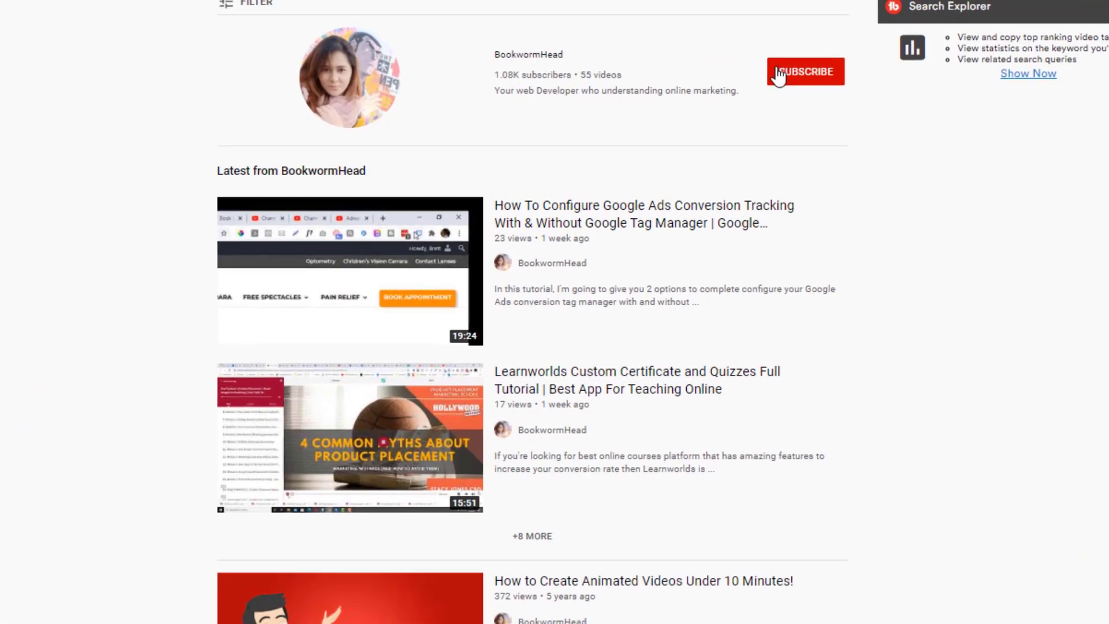
click(695, 96)
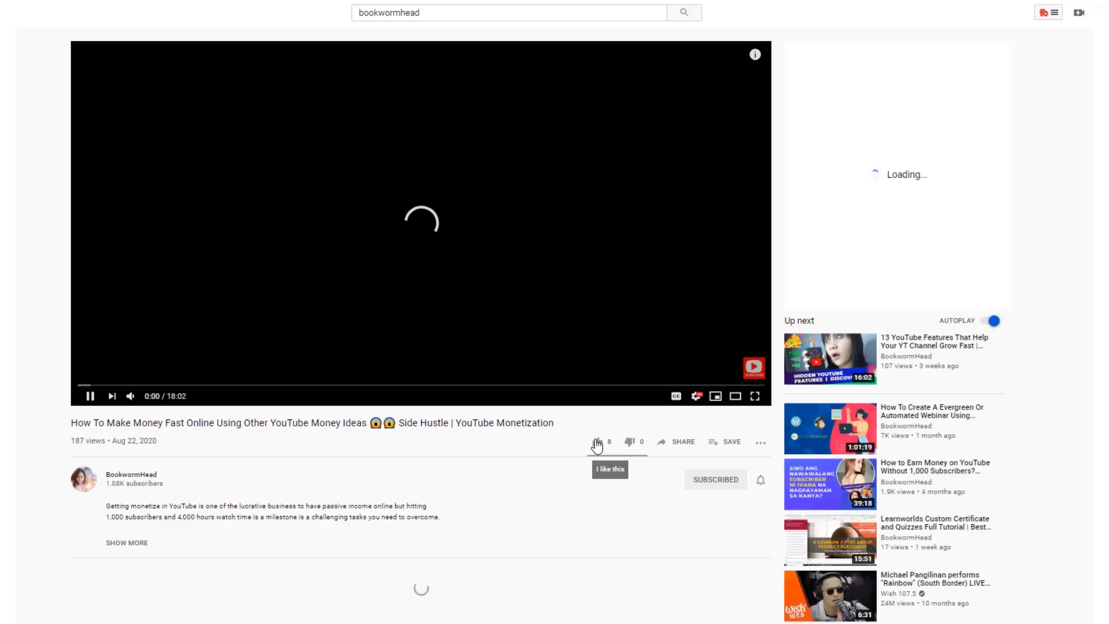
Step: Like the BookwormHead video about making money with YouTube and set the channel's notifications to All
click(601, 378)
click(844, 434)
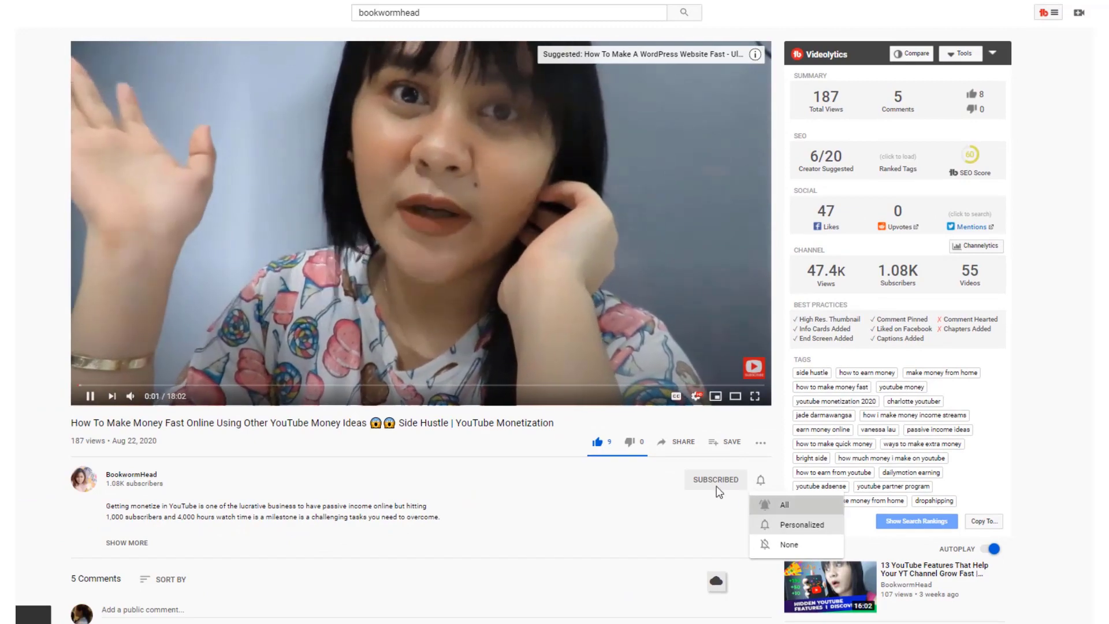
click(784, 504)
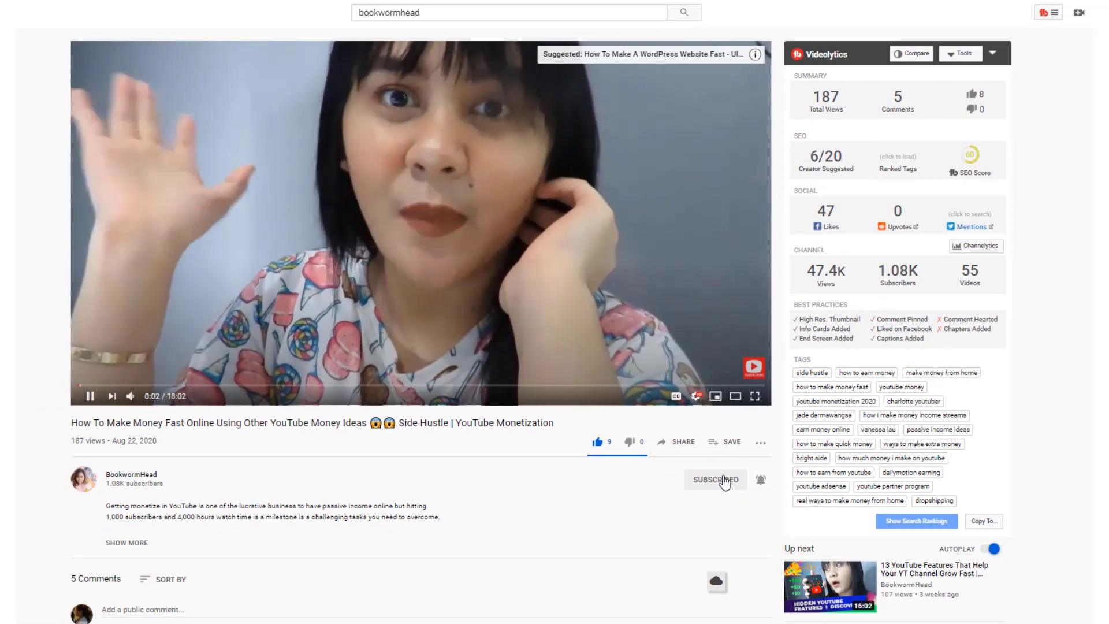
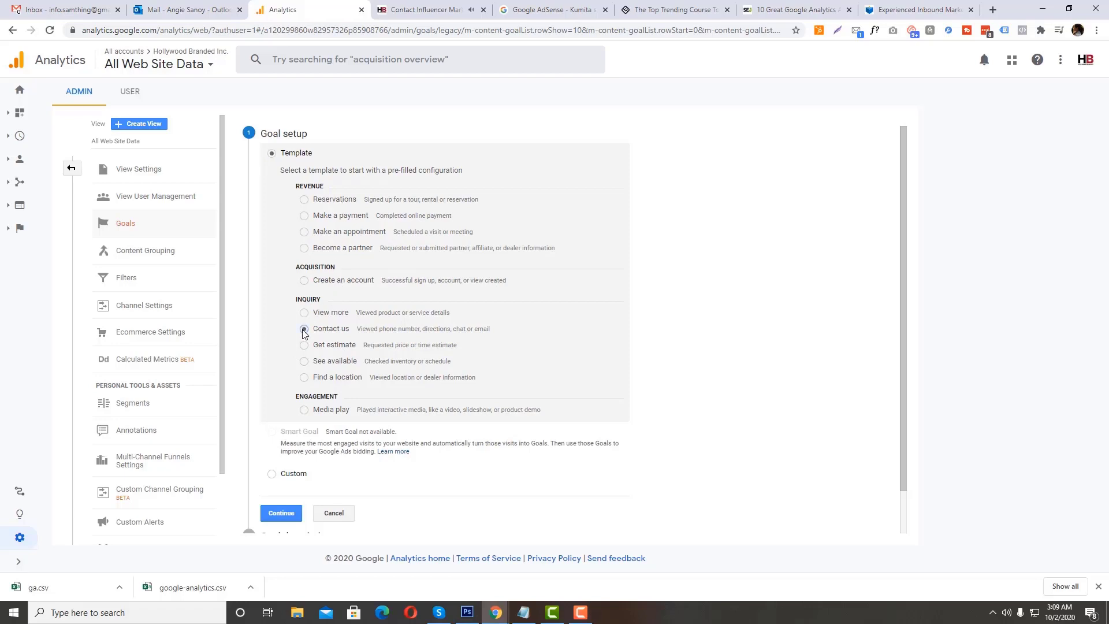
click(281, 512)
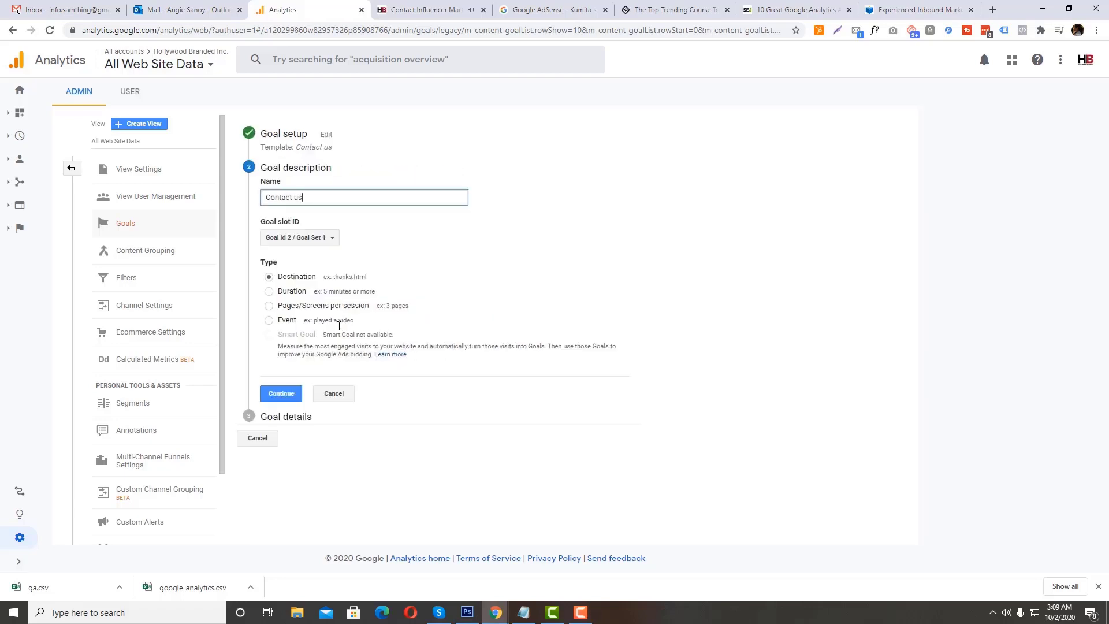
click(411, 18)
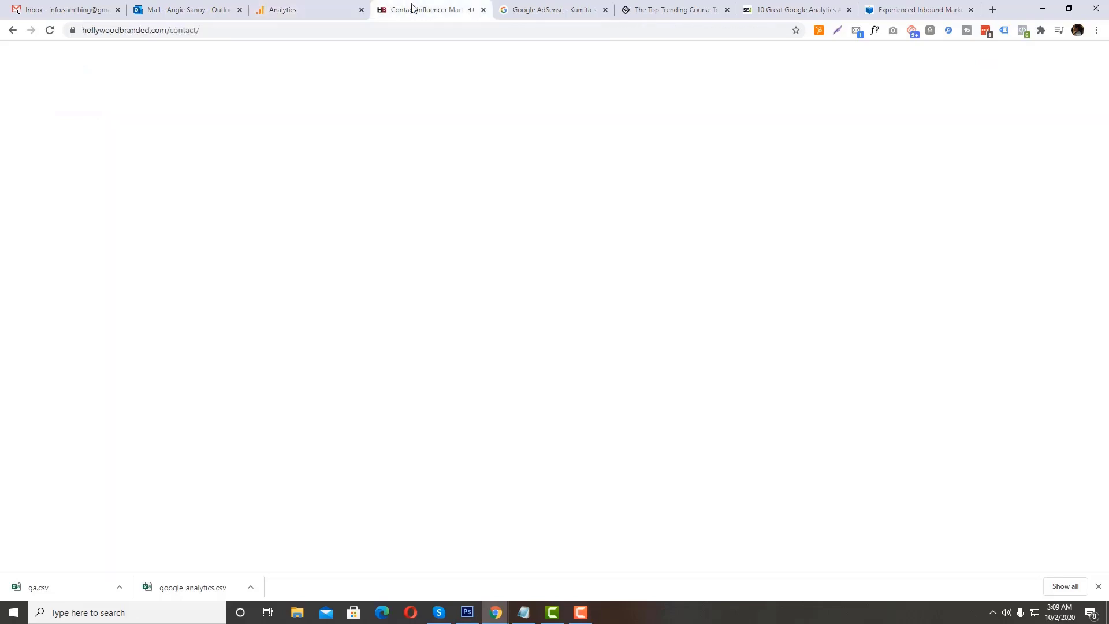
click(310, 31)
key(ctrl+c)
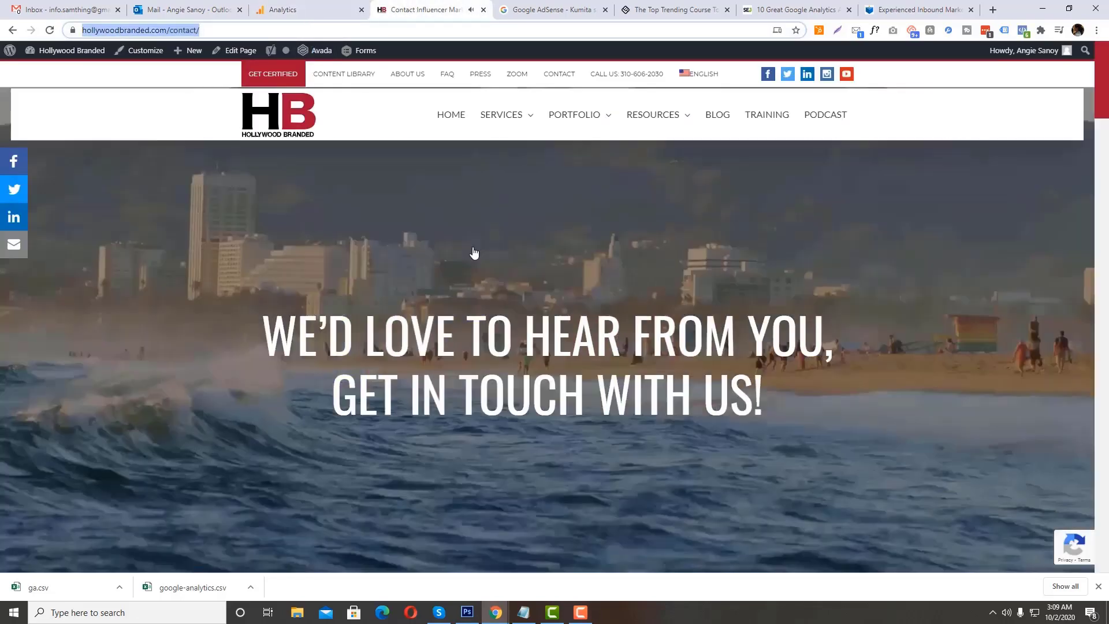
scroll(477, 265, down, 10)
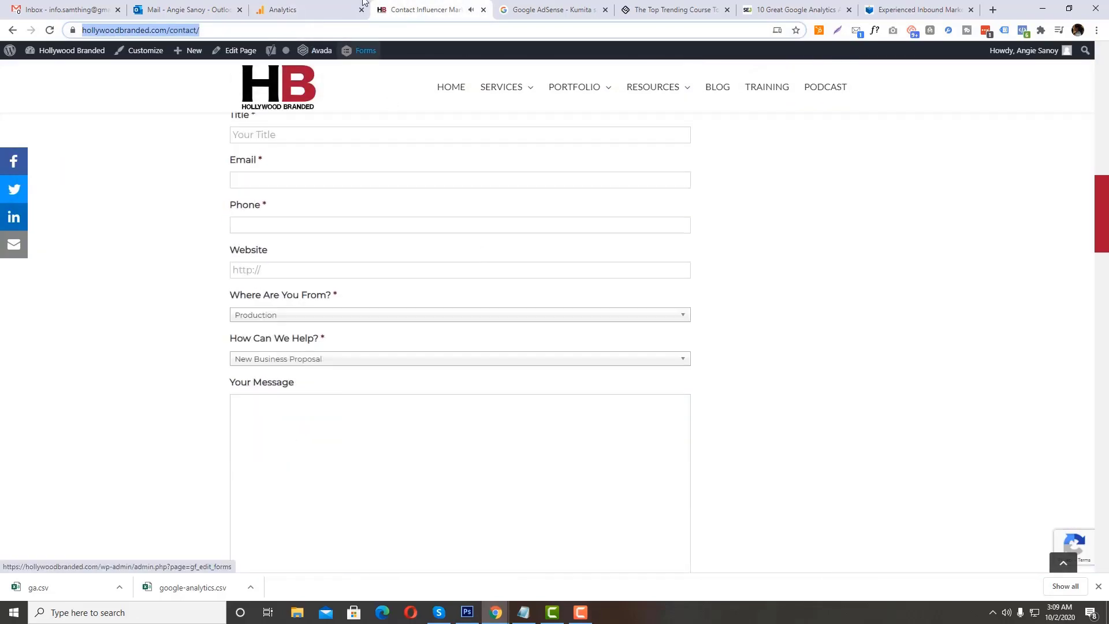
click(310, 10)
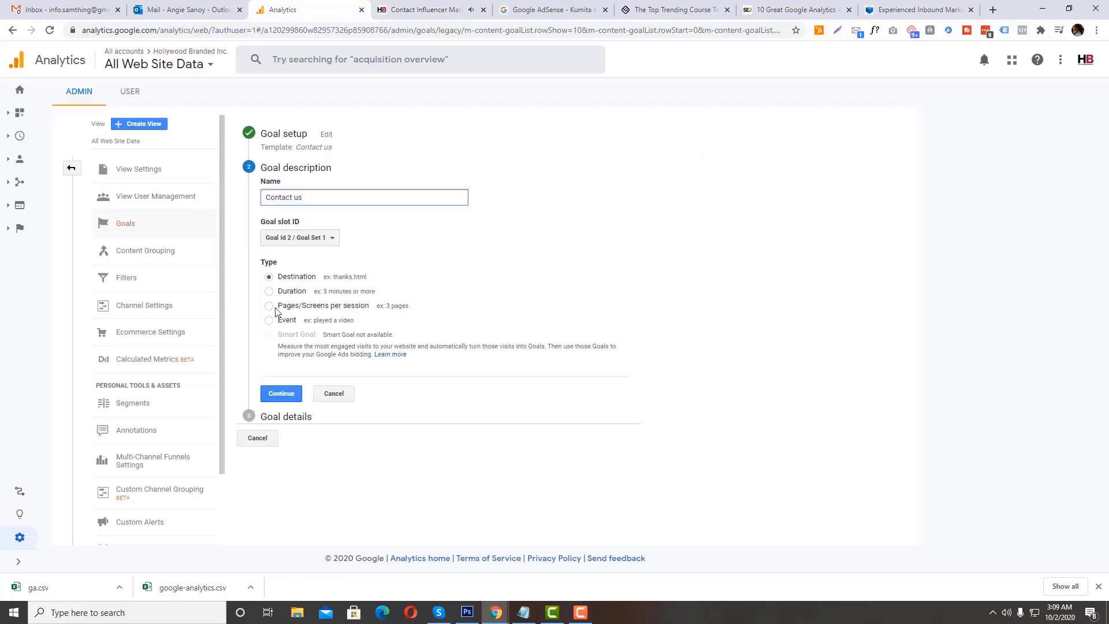
click(281, 393)
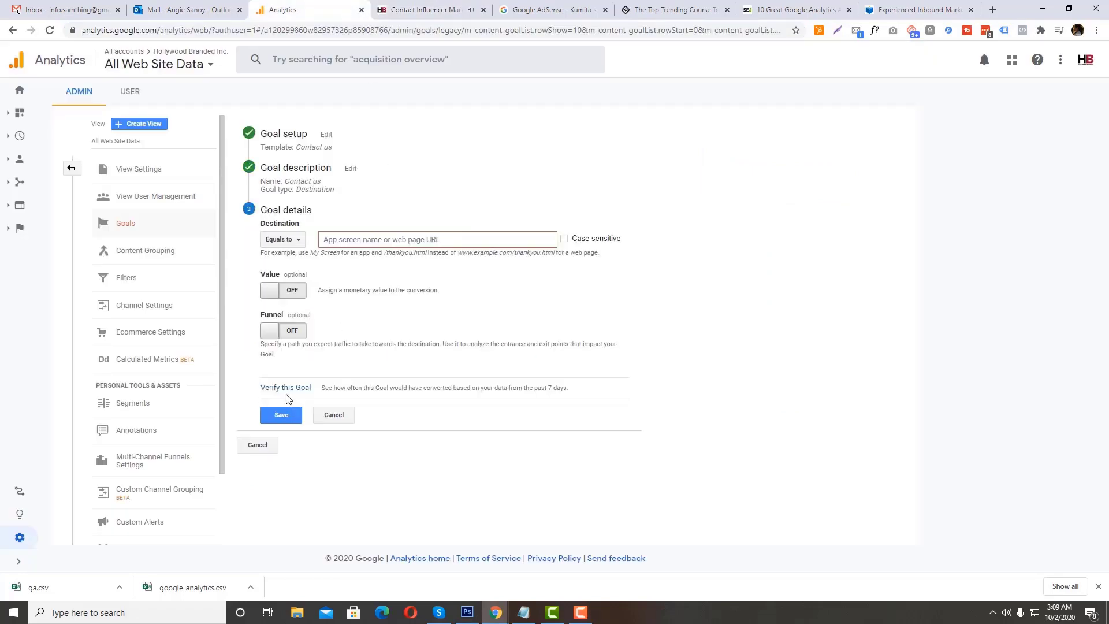
click(376, 238)
key(ctrl+v)
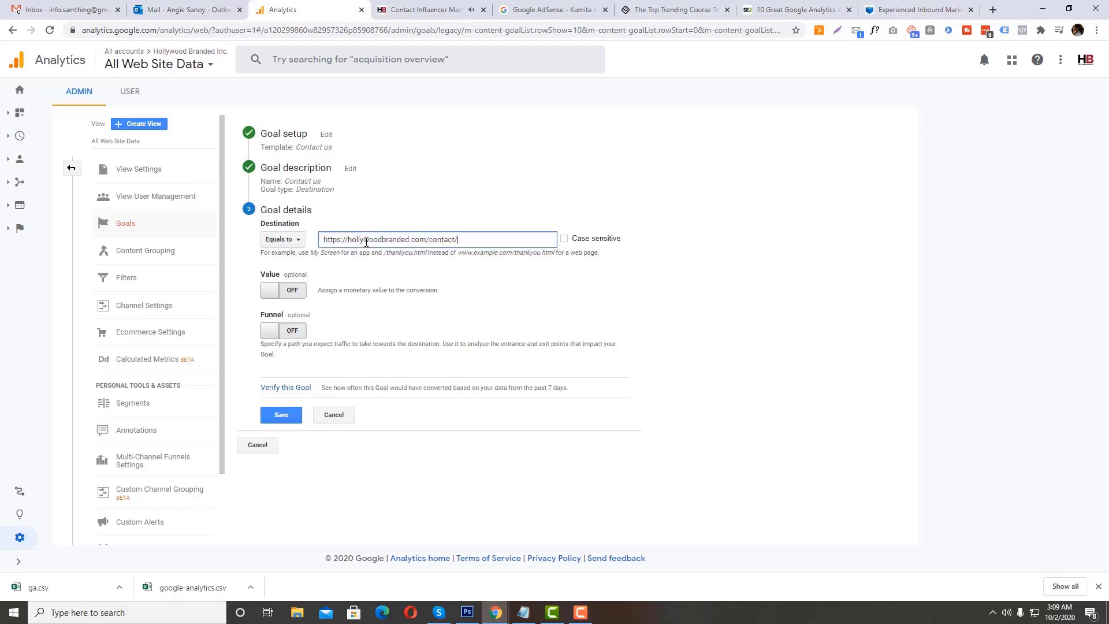
Step: Turn on the goal's Funnel option, switch its Value option on and back off, and start the first funnel step's name
click(290, 291)
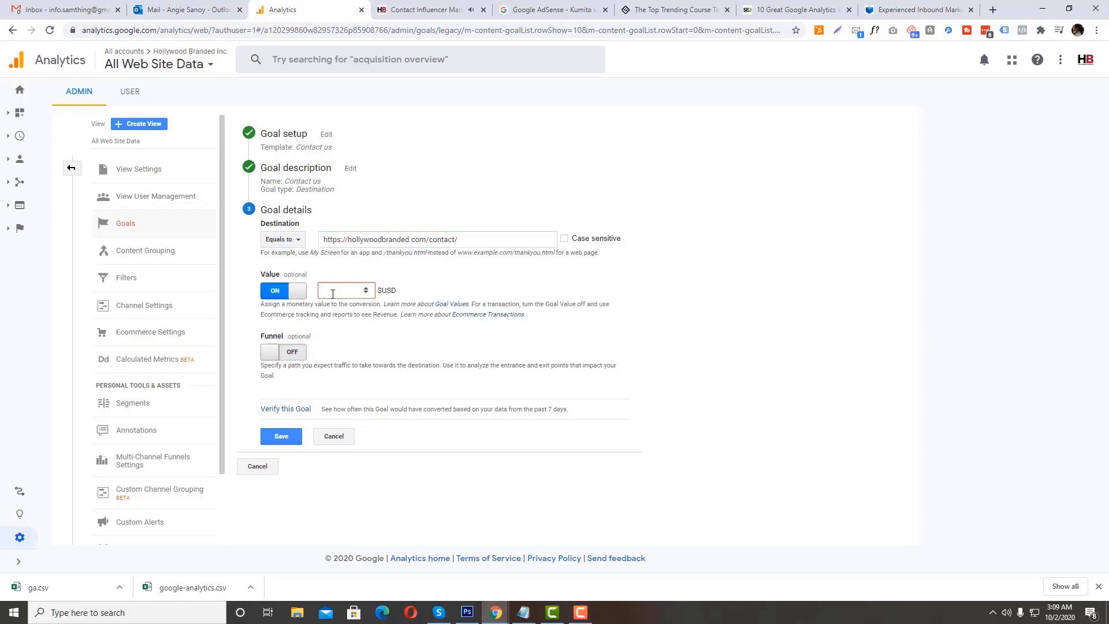
click(343, 363)
click(296, 371)
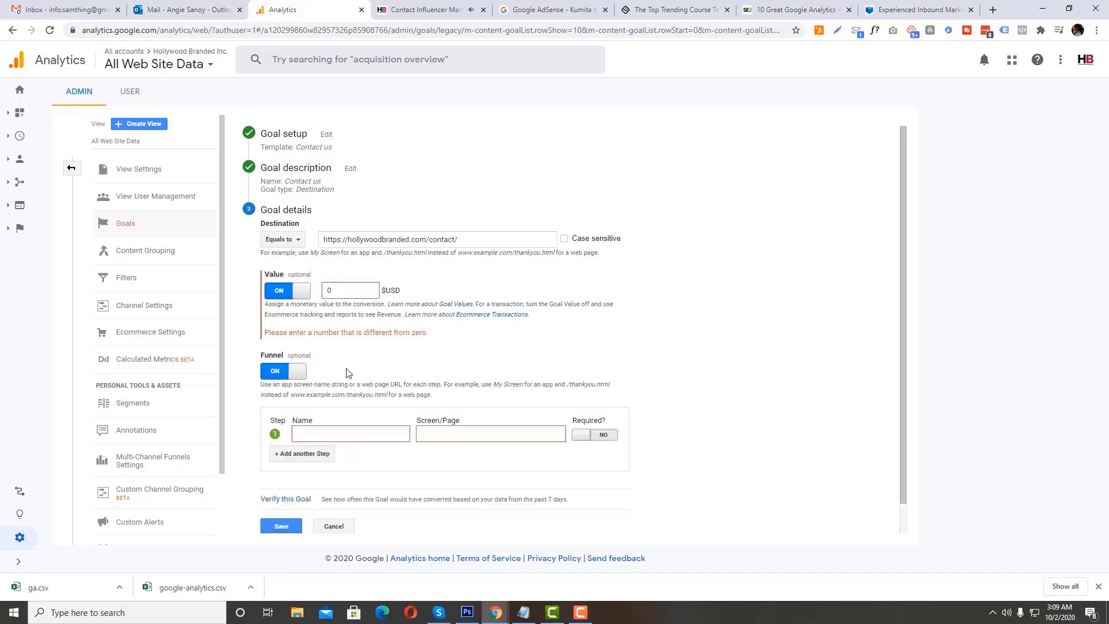
click(330, 430)
click(334, 292)
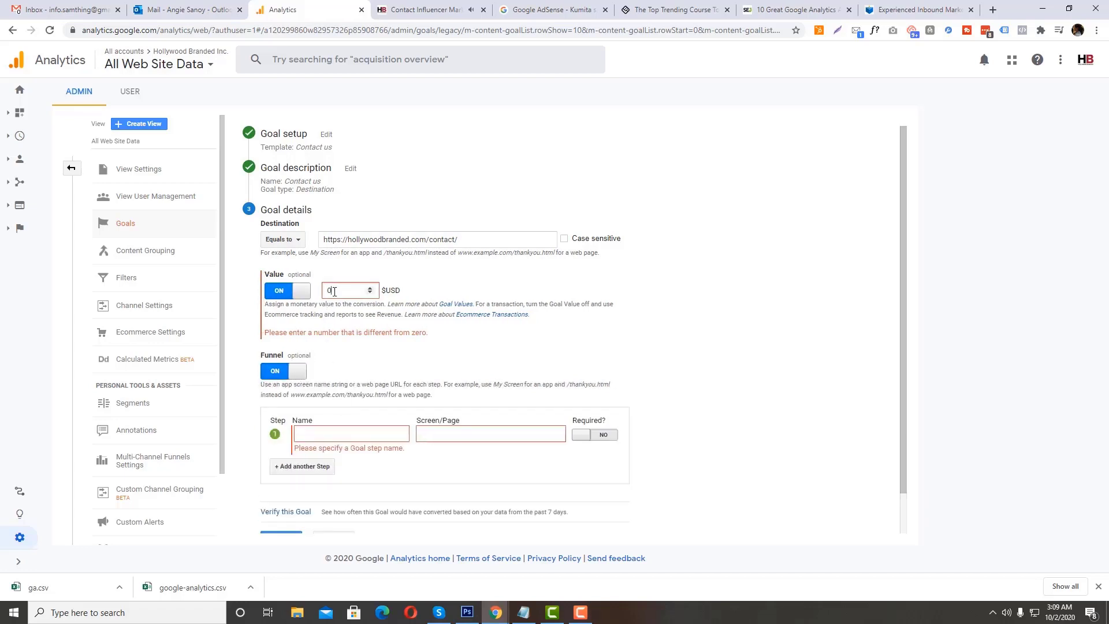
click(288, 290)
click(319, 397)
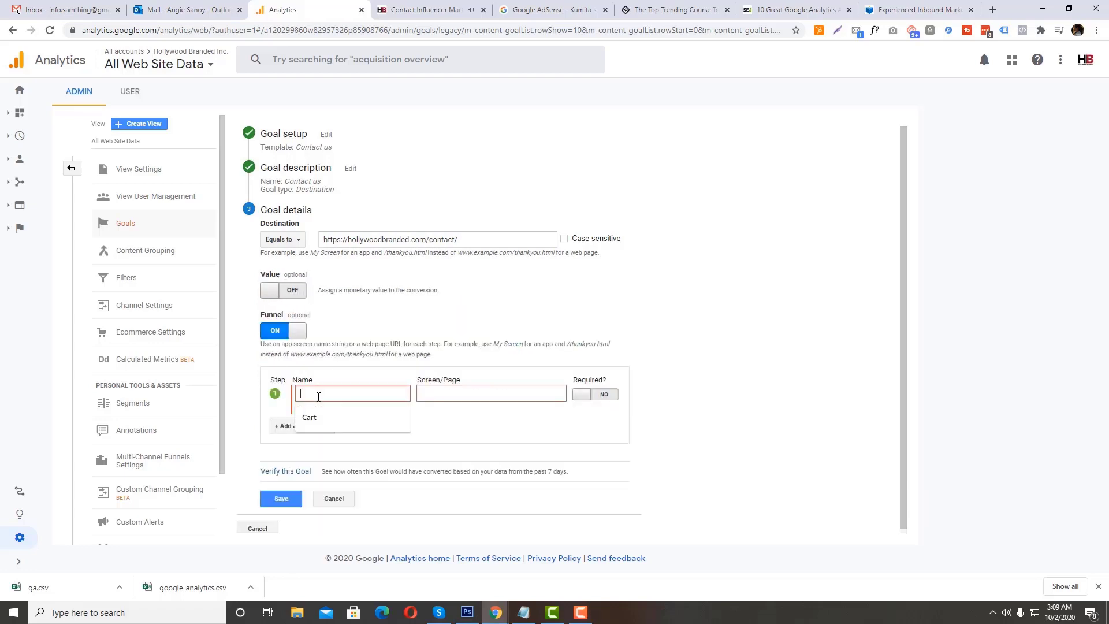
Step: Look over the Hollywood Branded contact page's message form and open the page's WordPress editor in a new browser tab
click(460, 5)
scroll(430, 198, down, 4)
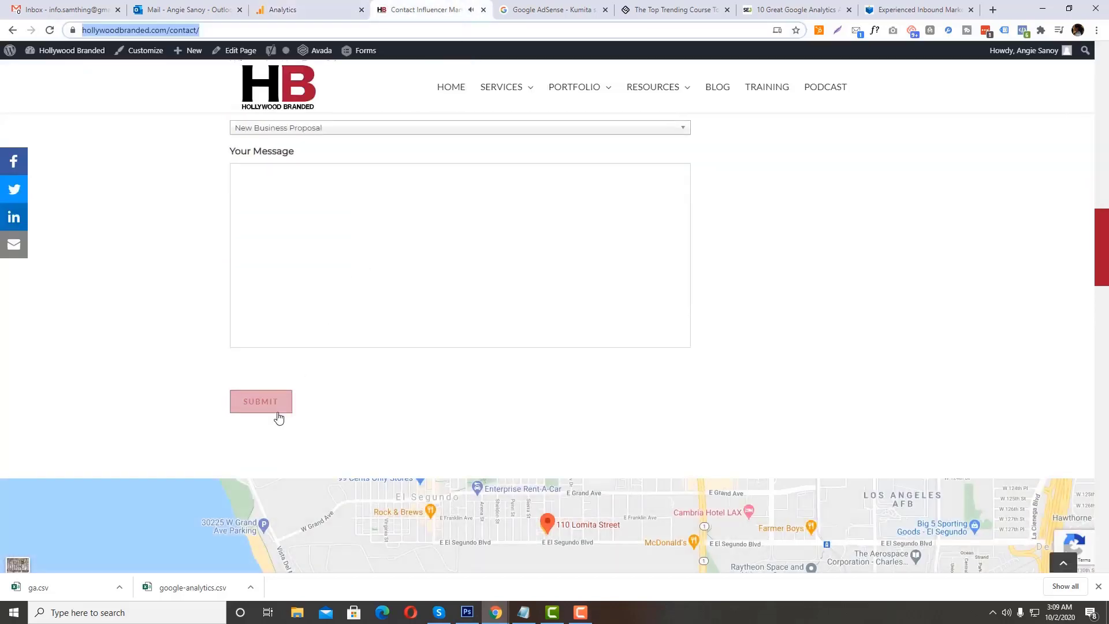
right_click(248, 51)
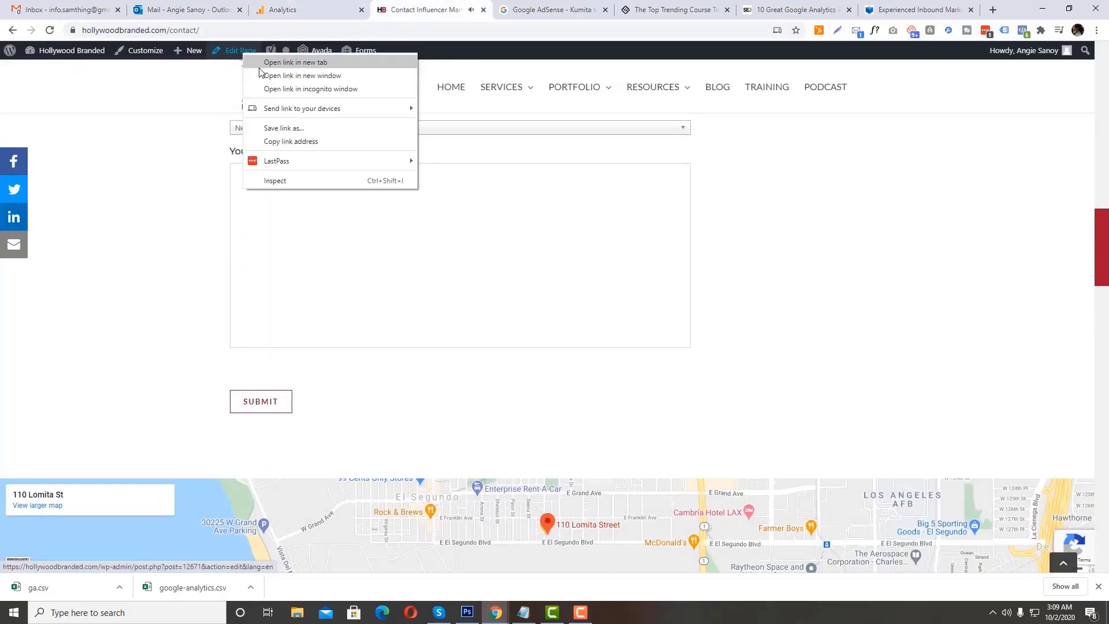
click(335, 59)
drag(462, 6, 373, 6)
click(477, 5)
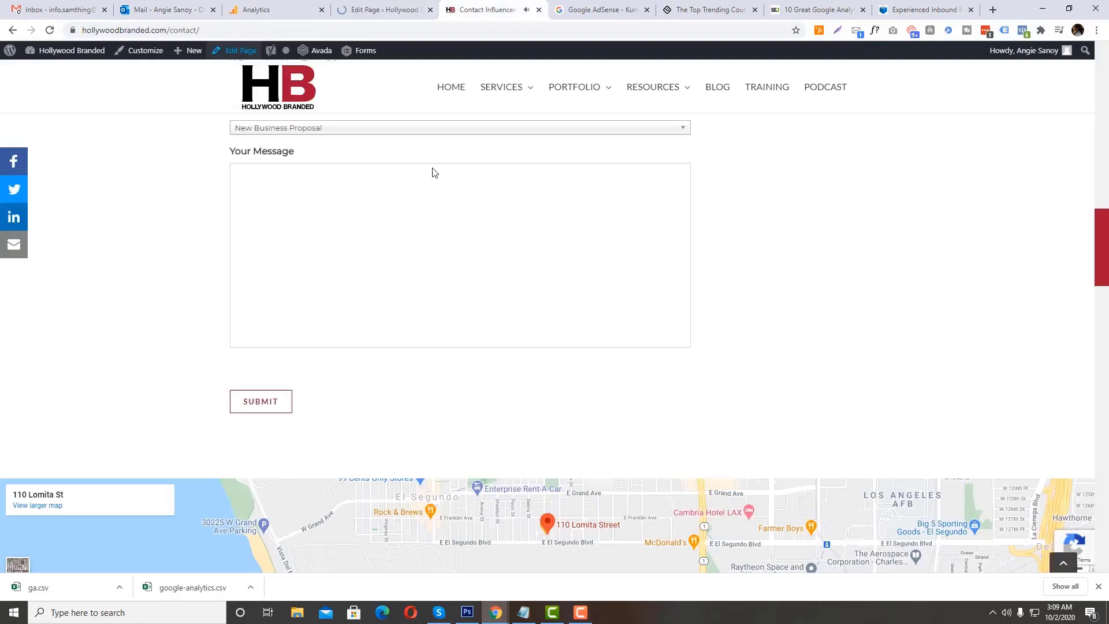
scroll(425, 231, up, 5)
scroll(420, 258, up, 4)
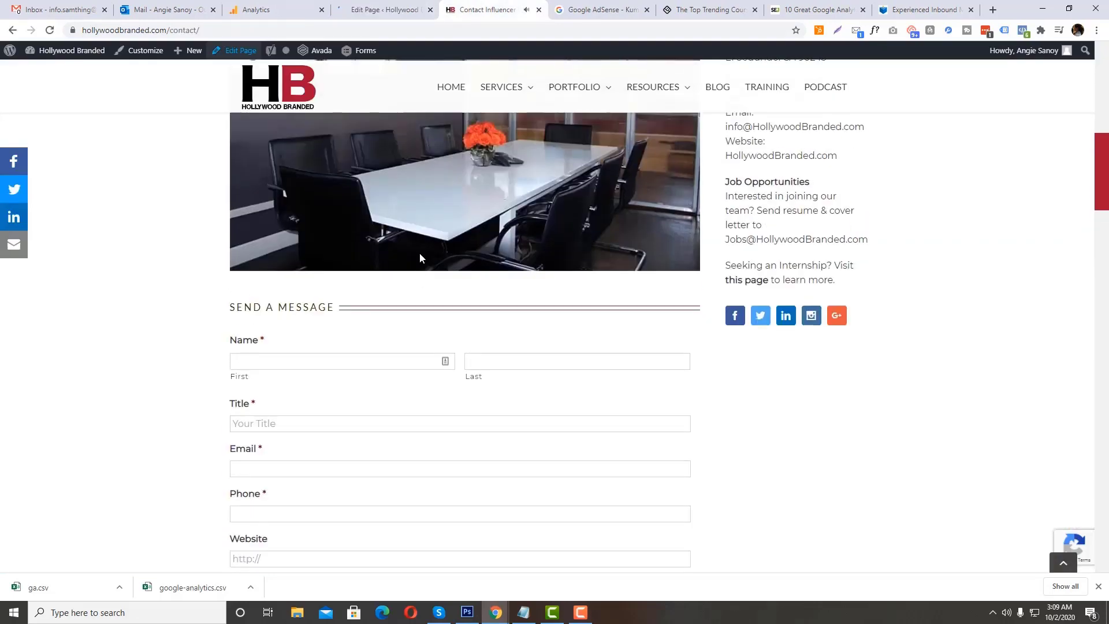
scroll(419, 258, down, 6)
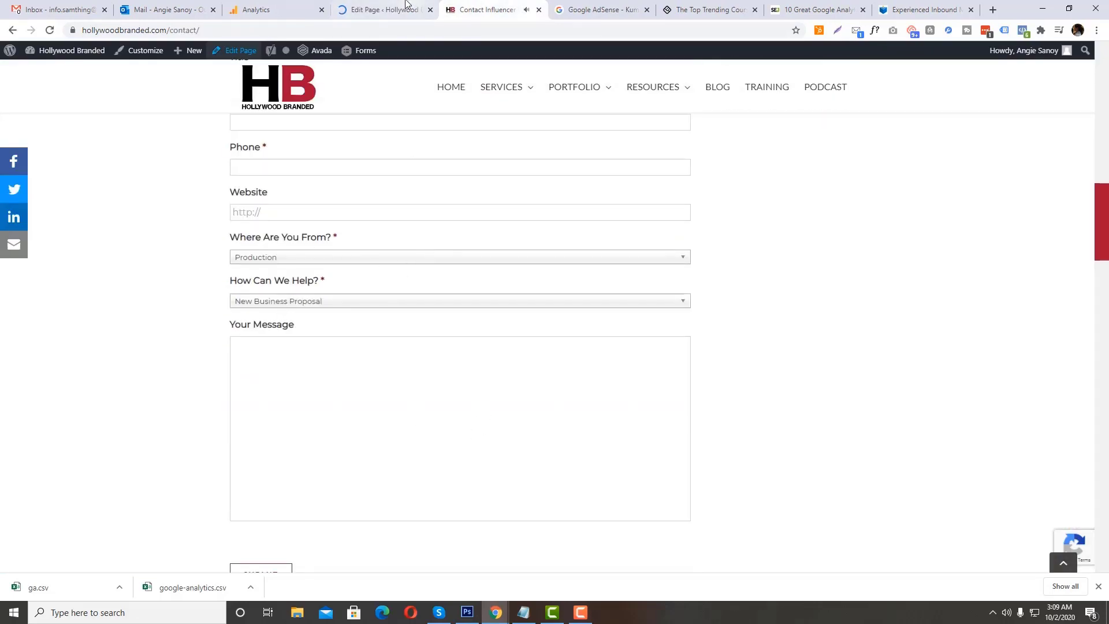
click(406, 6)
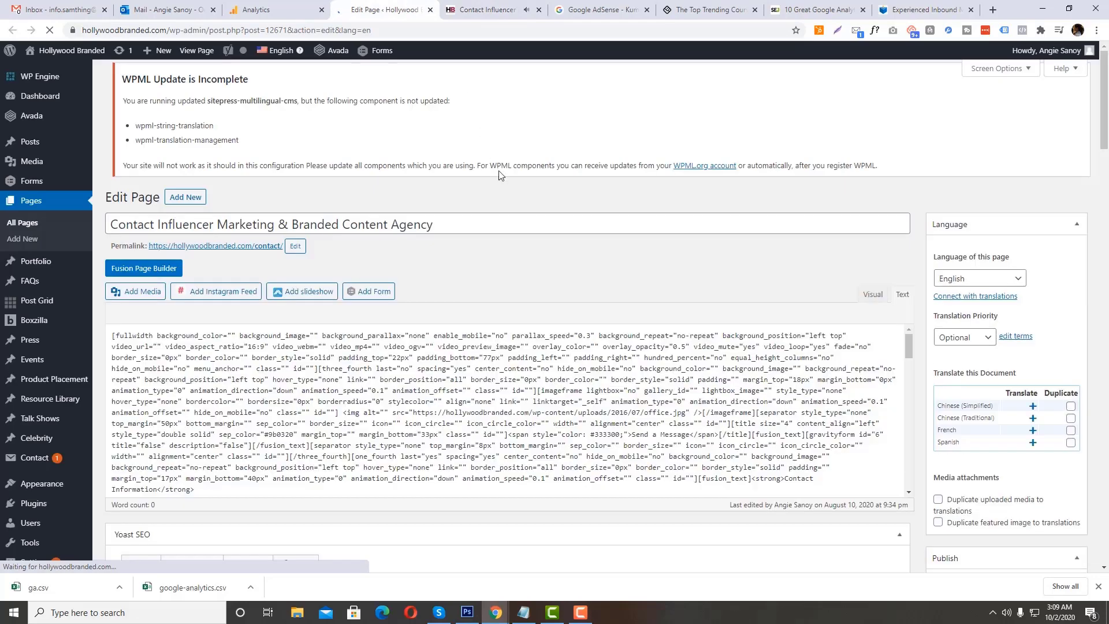
Step: Examine the contact page's Fusion Builder layout and the WordPress admin sections to identify the form plugin behind the message form
scroll(498, 171, down, 6)
scroll(500, 174, up, 5)
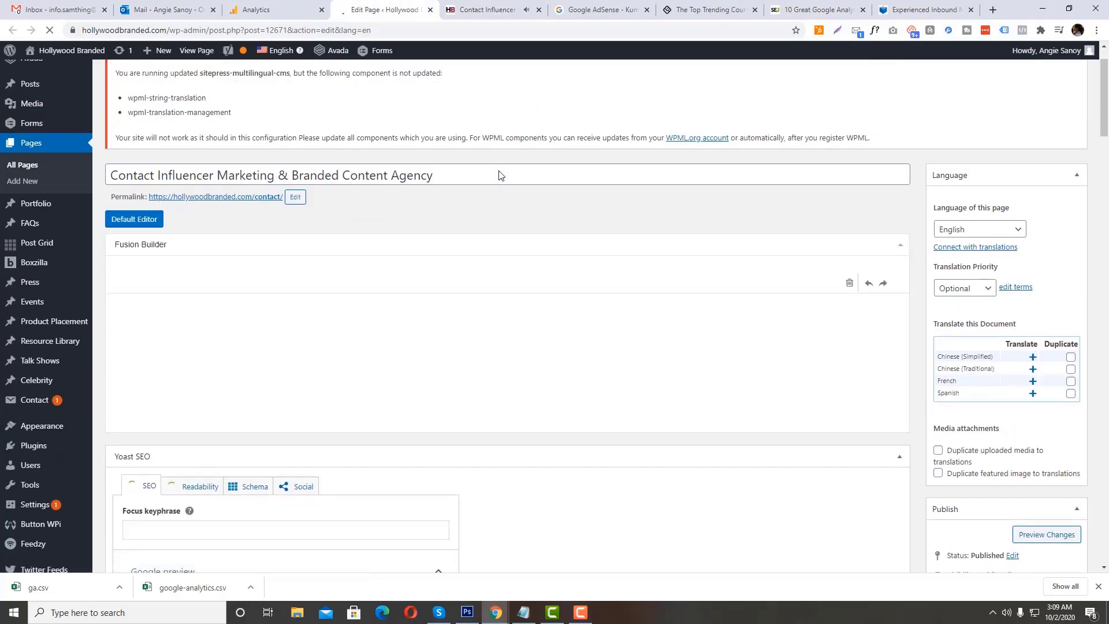
scroll(500, 175, down, 6)
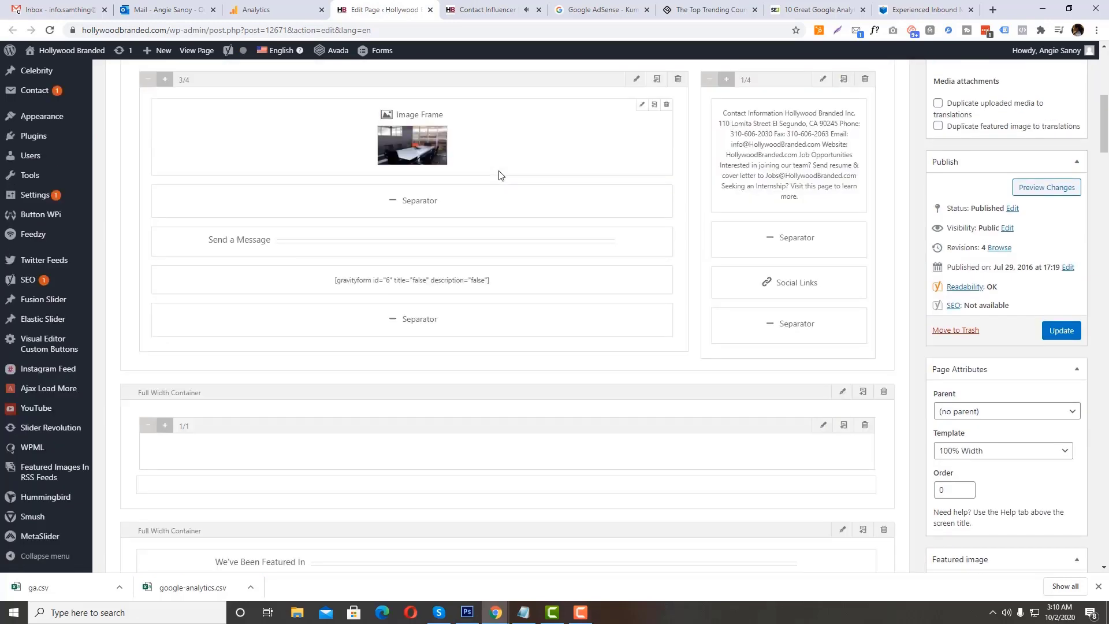
scroll(500, 175, down, 2)
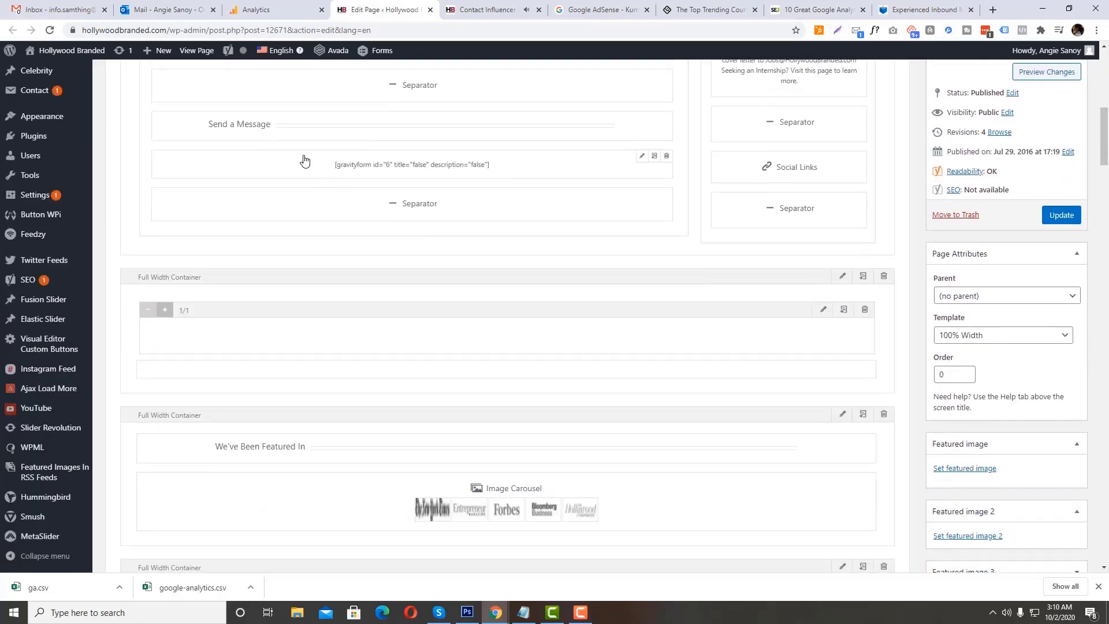
scroll(55, 167, up, 4)
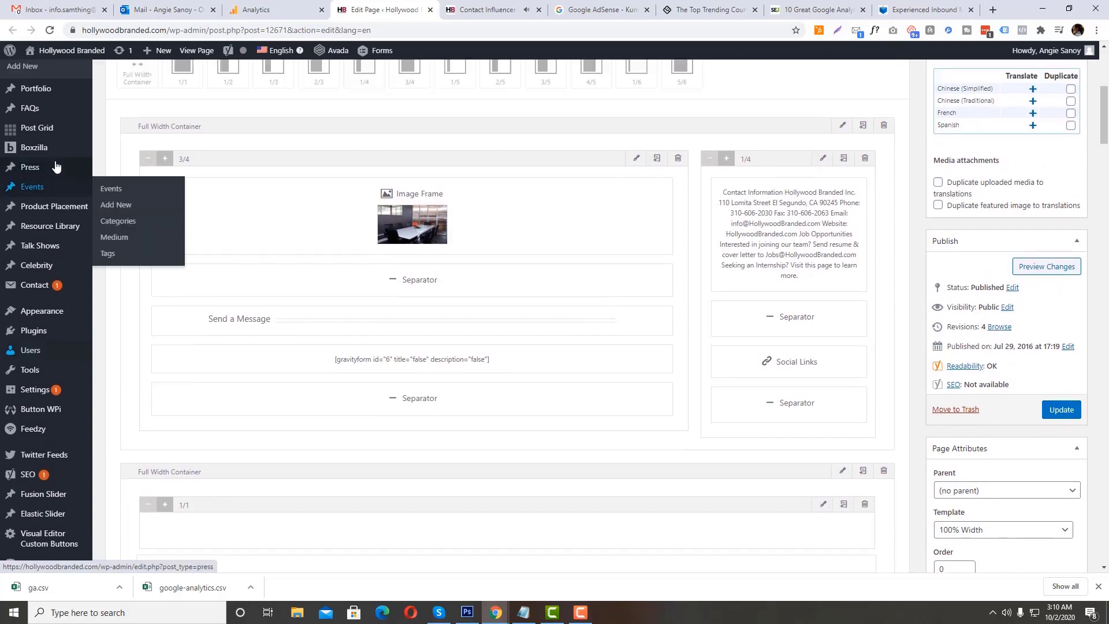
scroll(56, 167, up, 5)
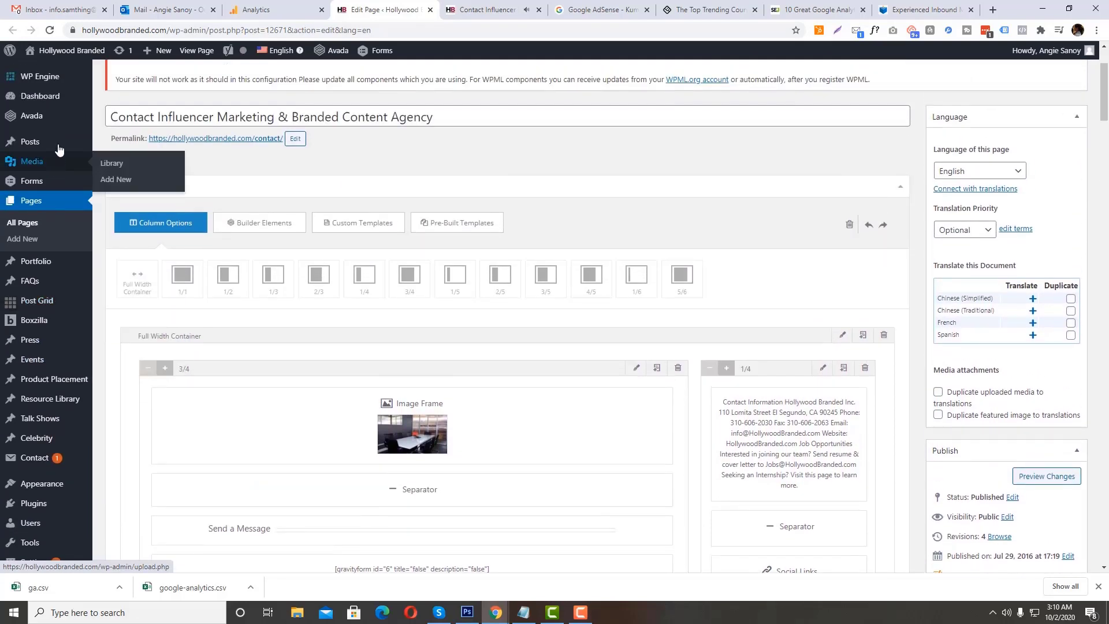
scroll(60, 280, down, 3)
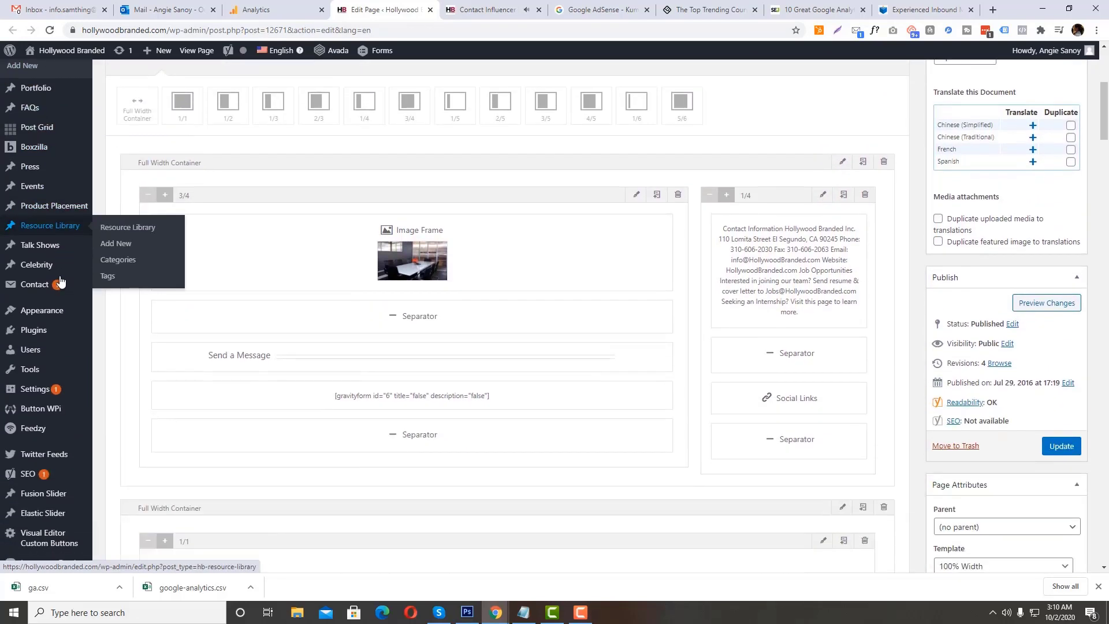
Step: Search the WordPress editor page for "Grav" and clear the search text
mouse_move(57, 288)
key(ctrl+f)
text(Grav)
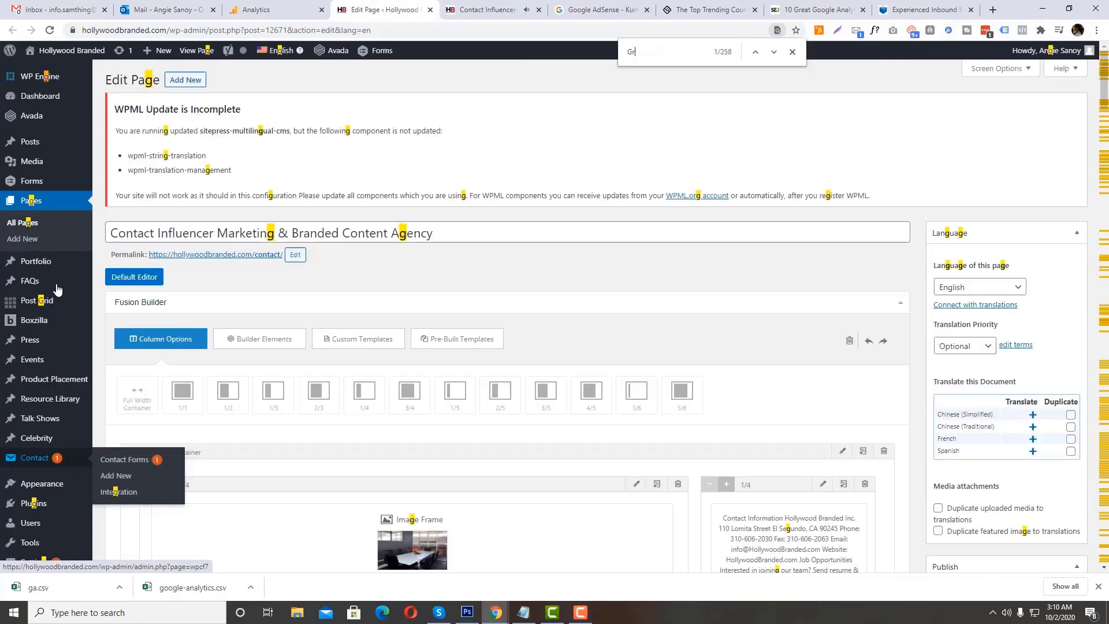
key(BackSpace)
key(BackSpace)
key(BackSpace)
key(BackSpace)
scroll(56, 288, up, 6)
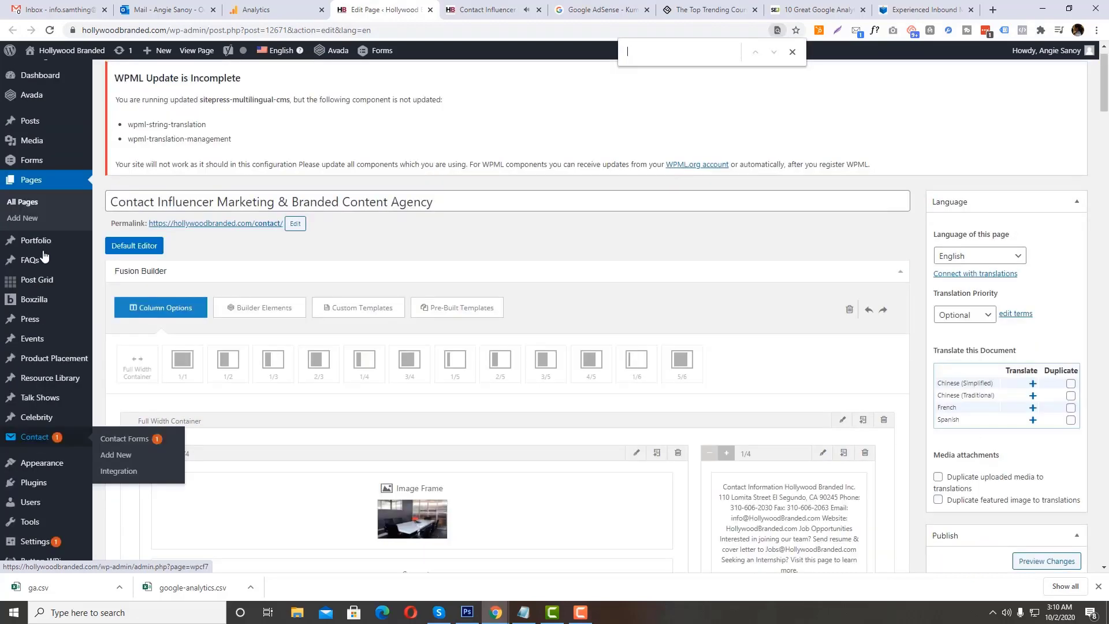
Step: Open the WordPress Forms list in a new tab and check the form ID in the contact page's shortcode
mouse_move(65, 163)
right_click(101, 165)
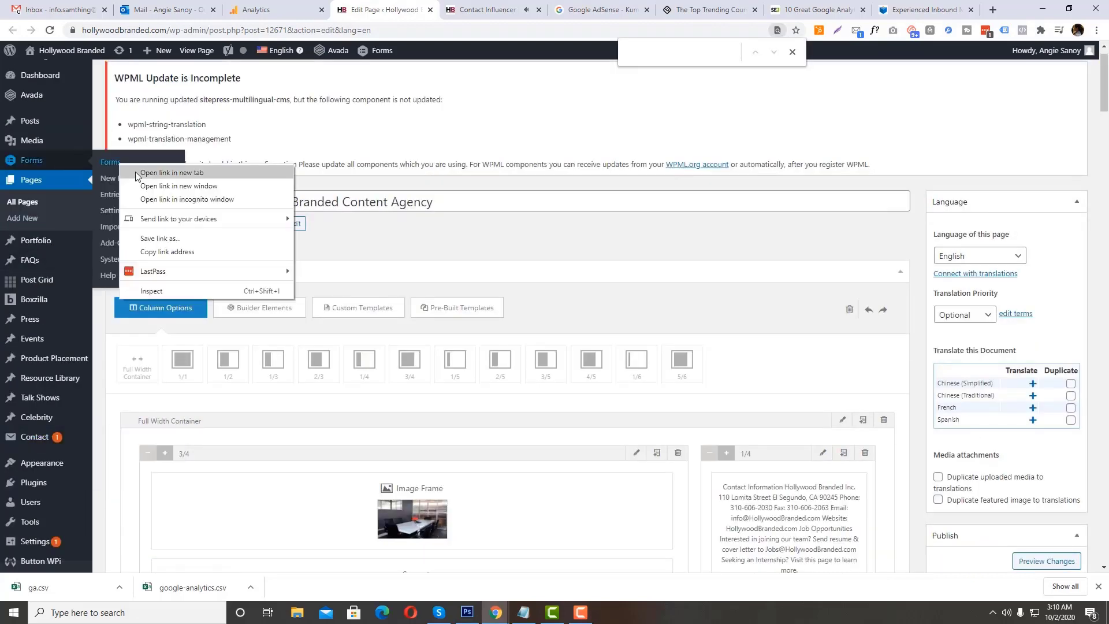
click(139, 176)
click(441, 9)
click(380, 5)
scroll(388, 361, down, 7)
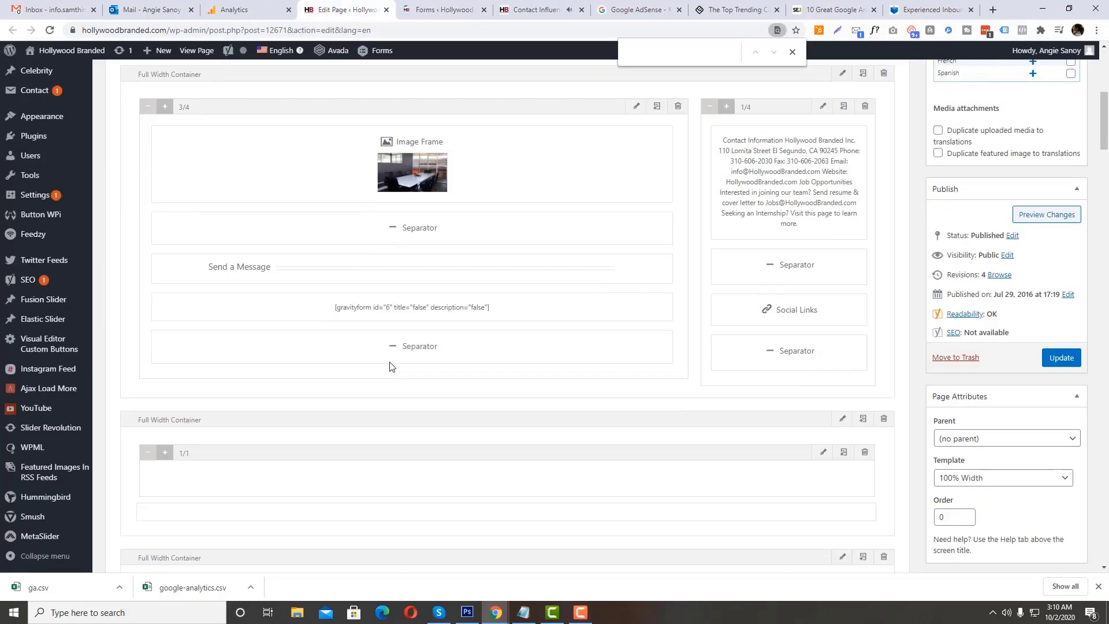
key(ctrl+Tab)
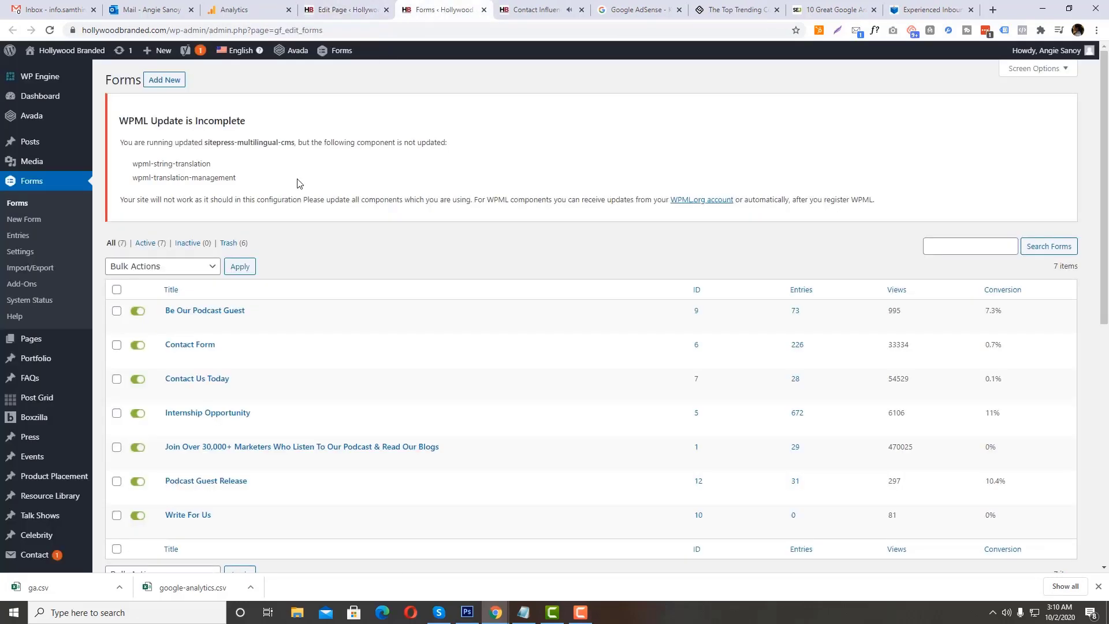
Step: Open the Contact Form with ID 6 for editing and go to its Confirmations settings
scroll(610, 226, down, 2)
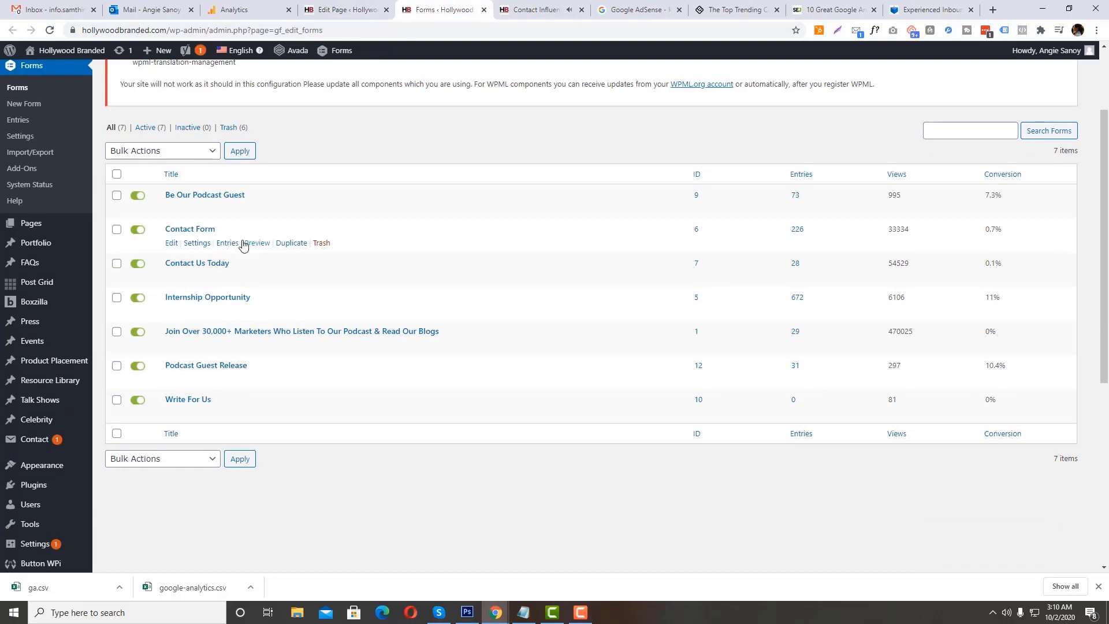
click(171, 242)
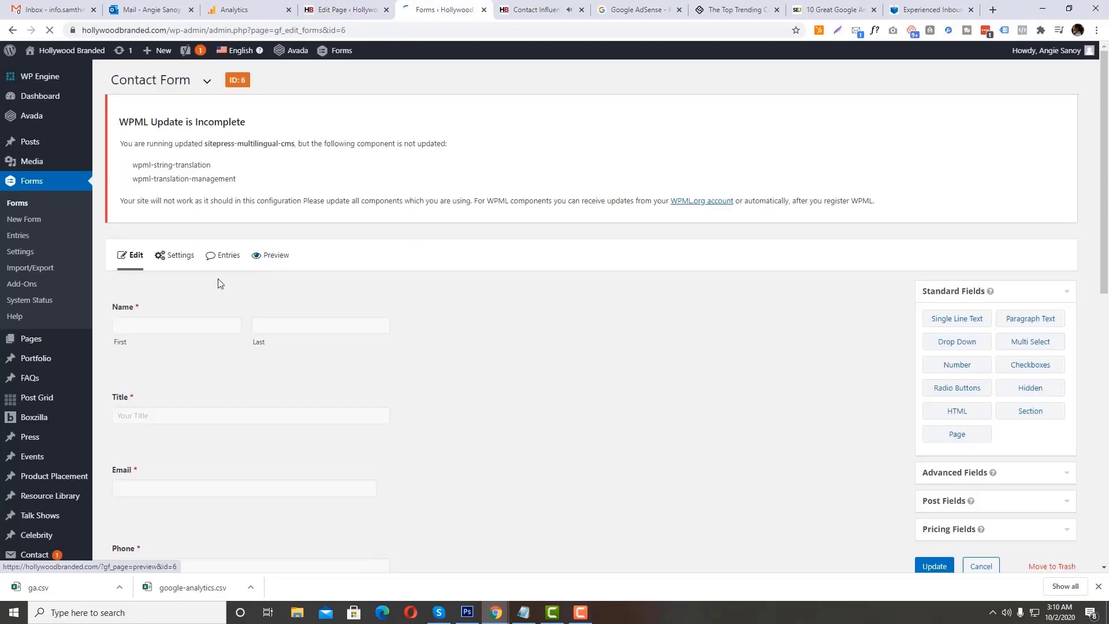
mouse_move(175, 254)
click(184, 301)
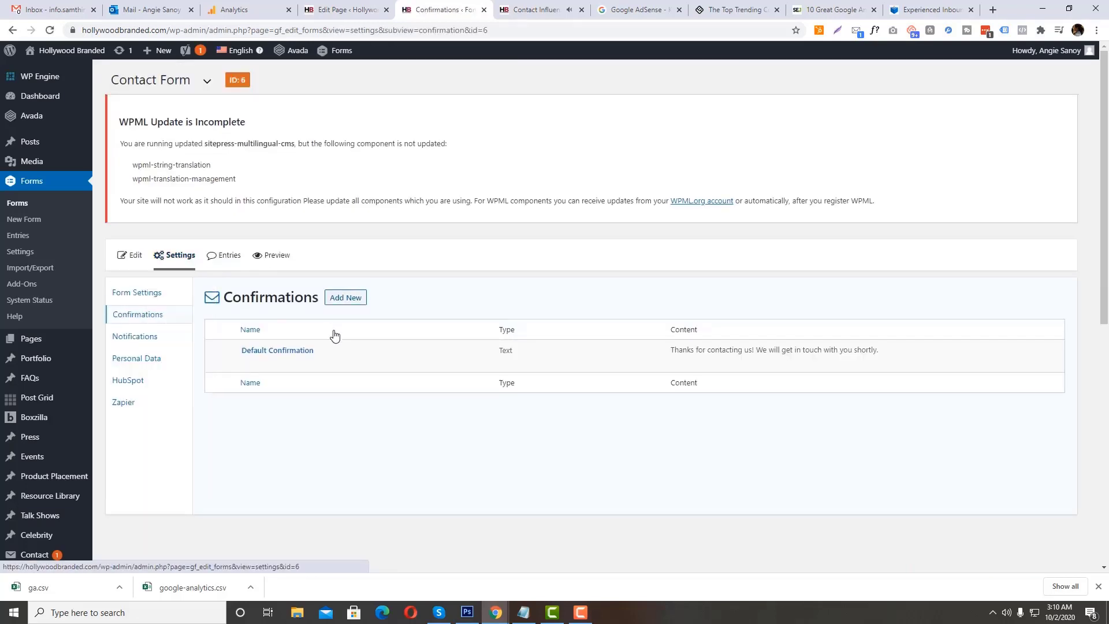
drag(657, 352, 775, 366)
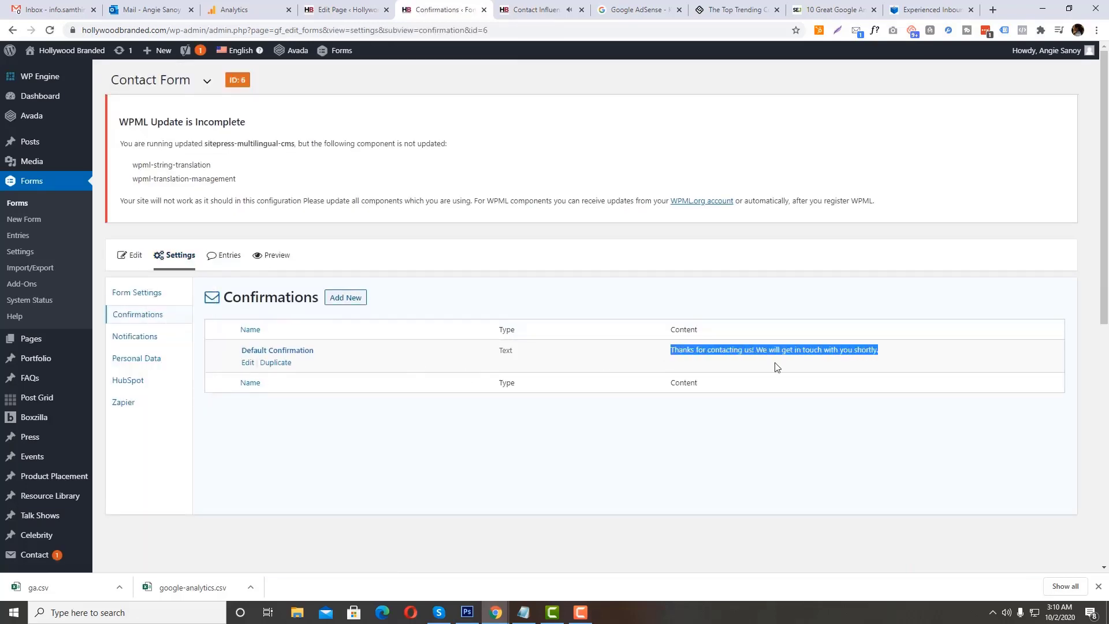
click(246, 362)
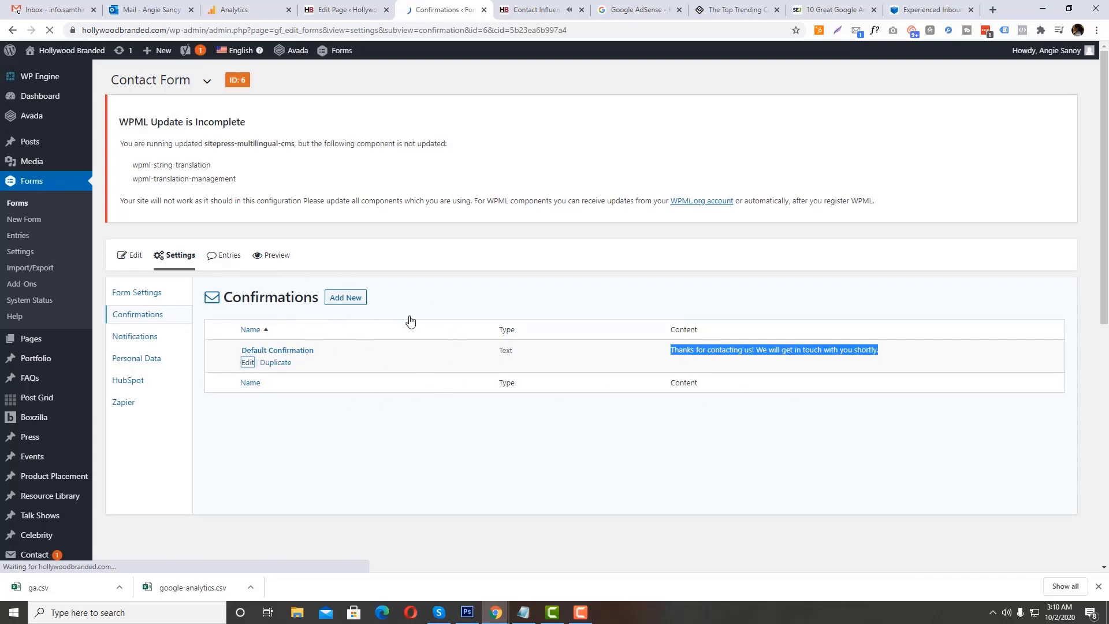
scroll(392, 267, down, 1)
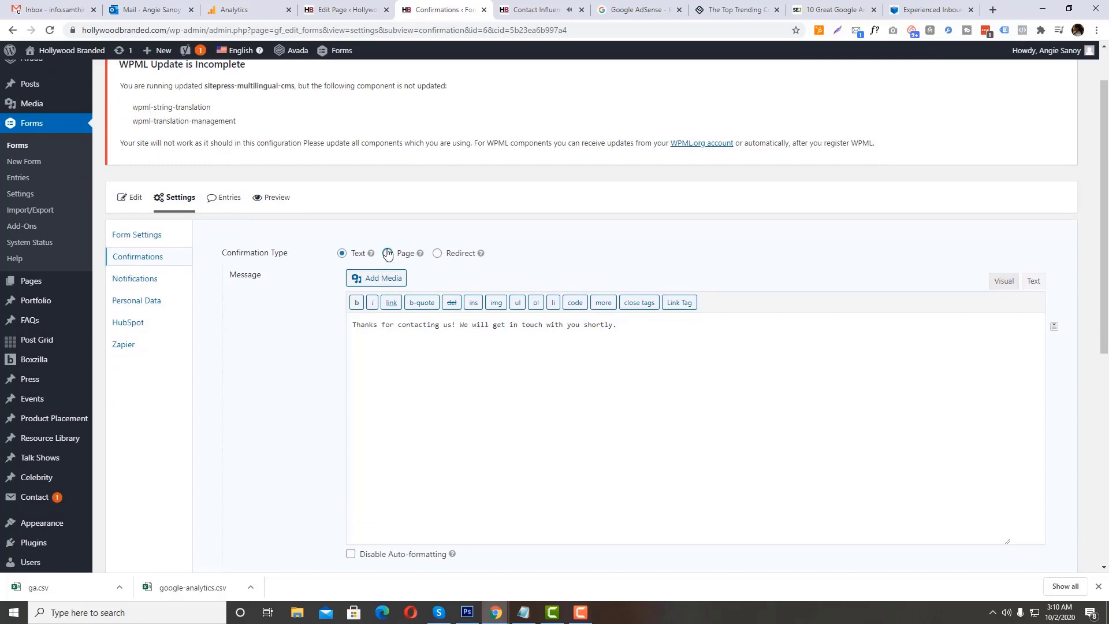
click(387, 254)
click(404, 278)
click(405, 285)
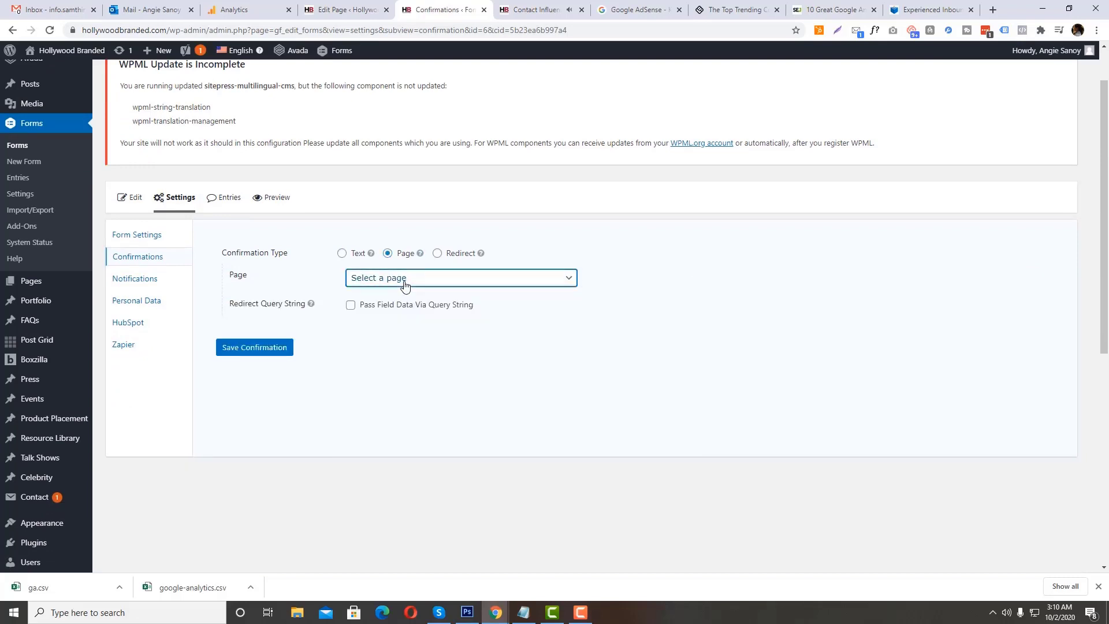
scroll(63, 158, up, 1)
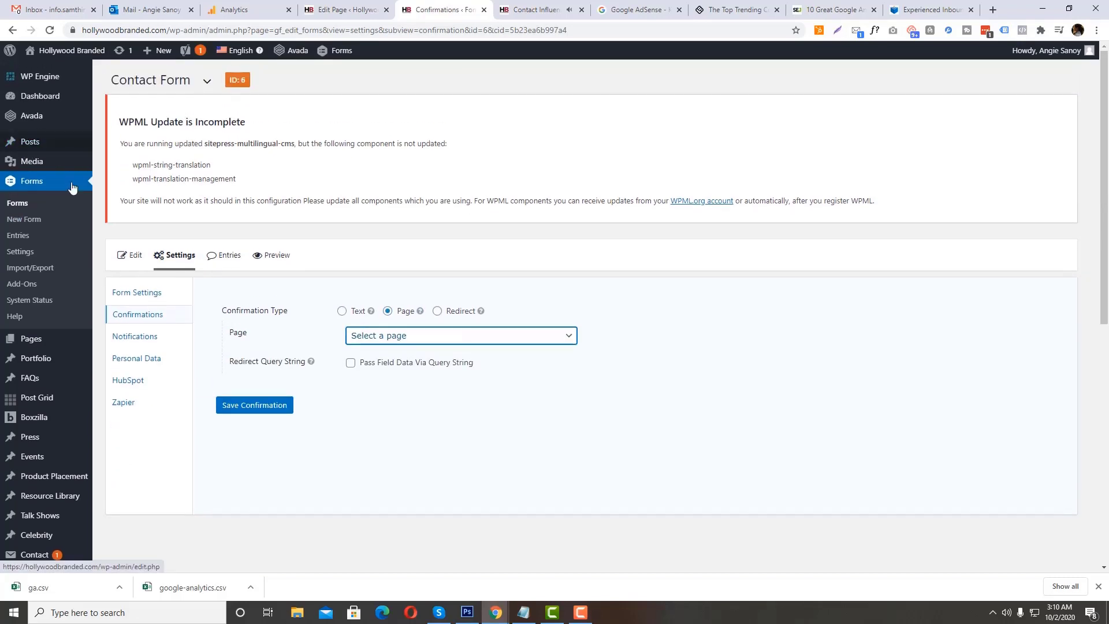
click(346, 312)
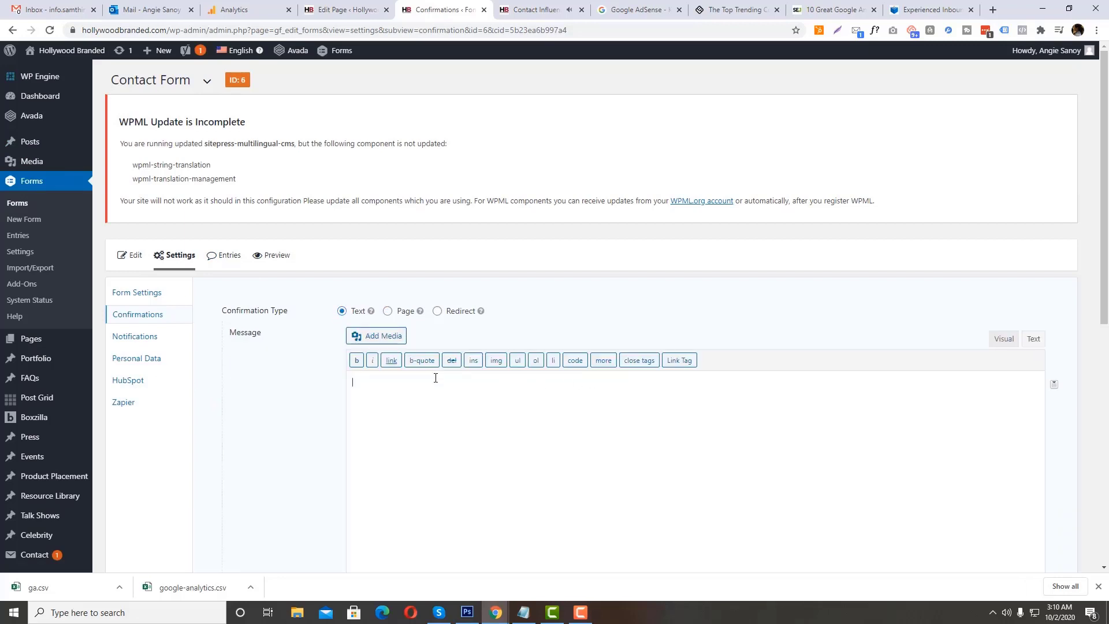
scroll(425, 361, down, 4)
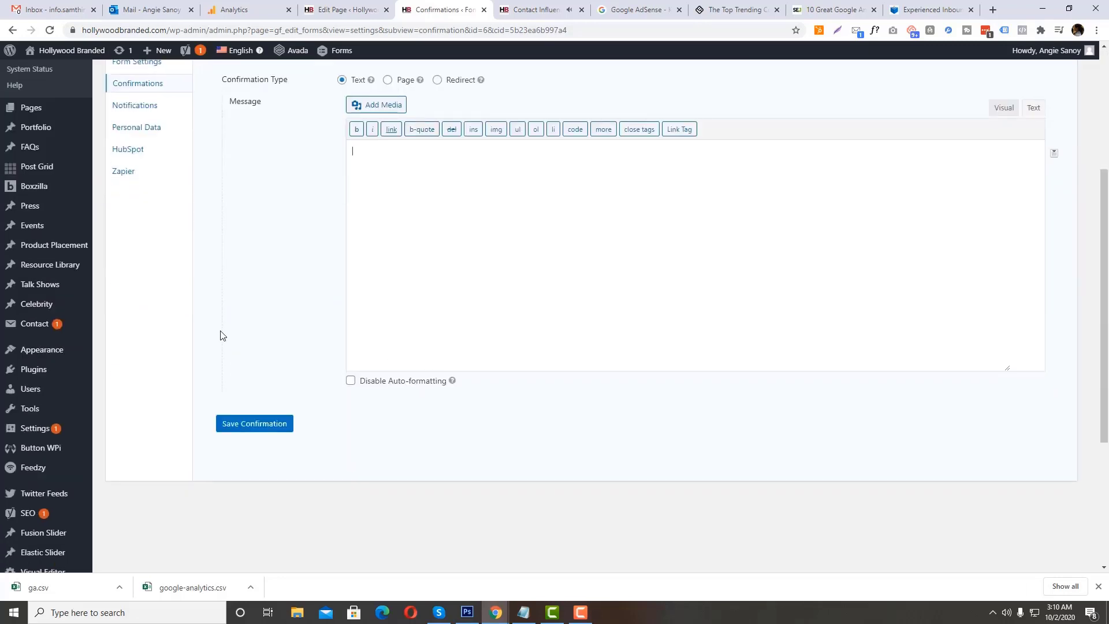
click(12, 33)
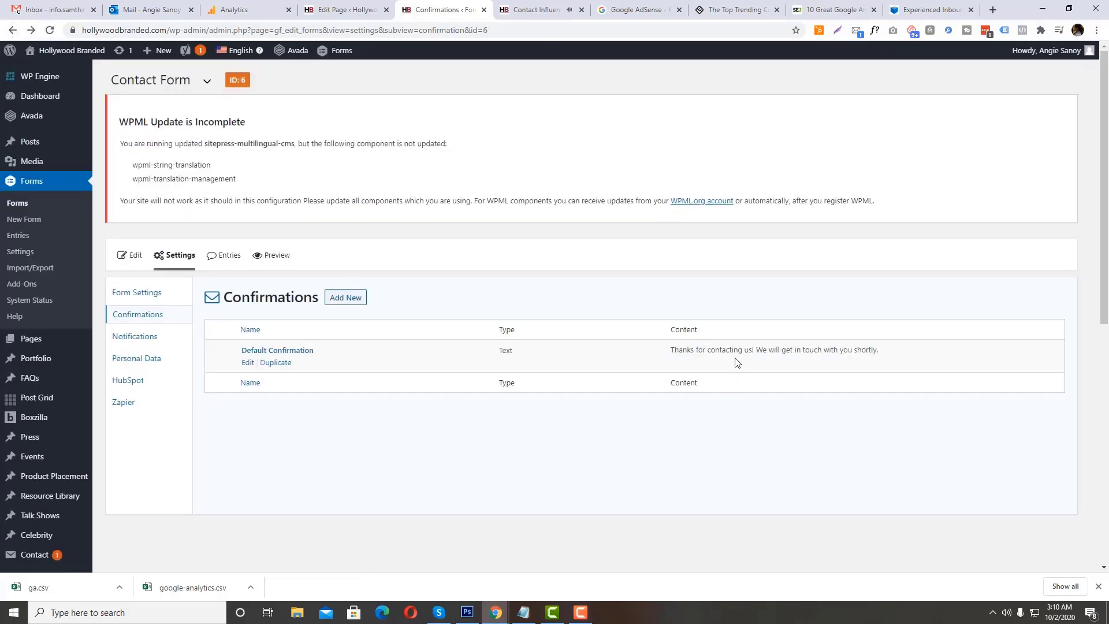
Step: Copy the Default Confirmation's message text from the confirmations list
drag(879, 353, 670, 351)
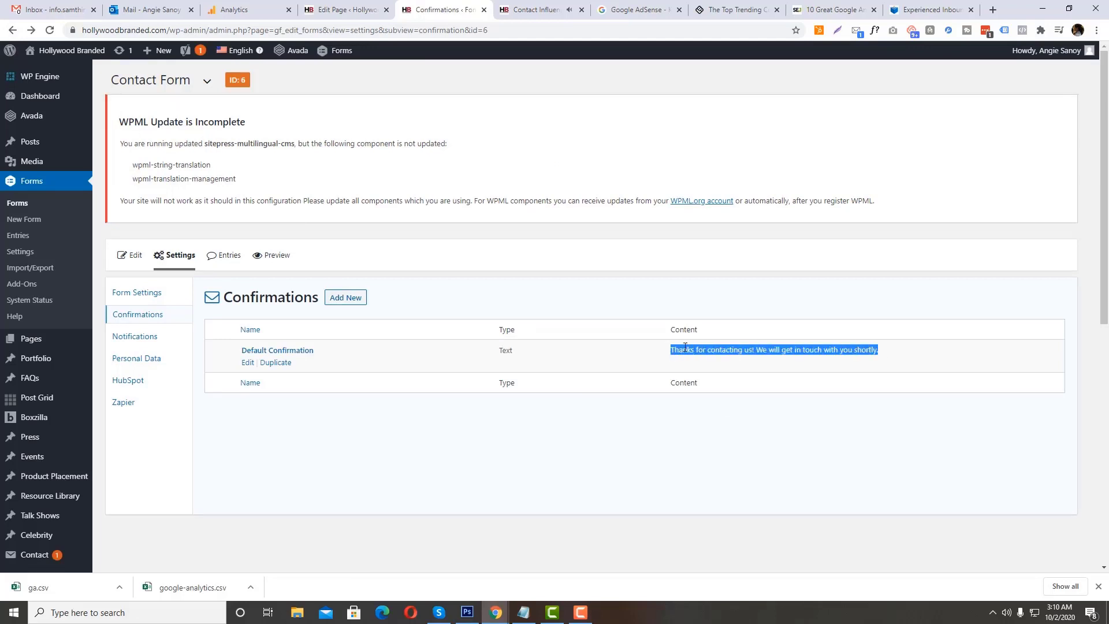
right_click(684, 348)
click(692, 355)
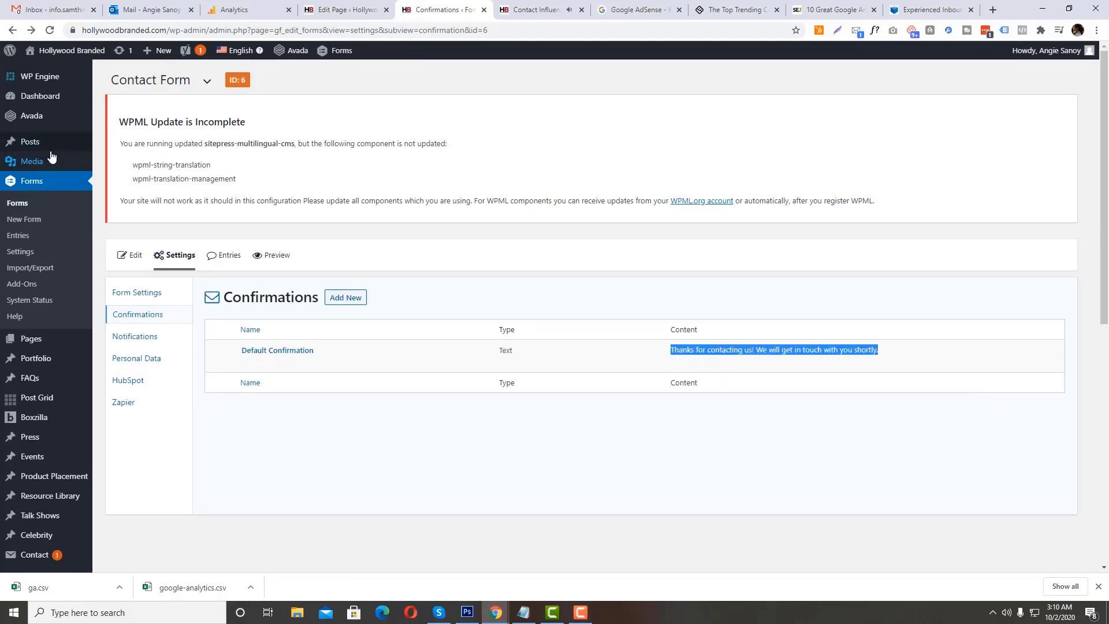
Step: Start a new WordPress page in a separate browser tab and title it "Thank You For Submitting"
mouse_move(50, 340)
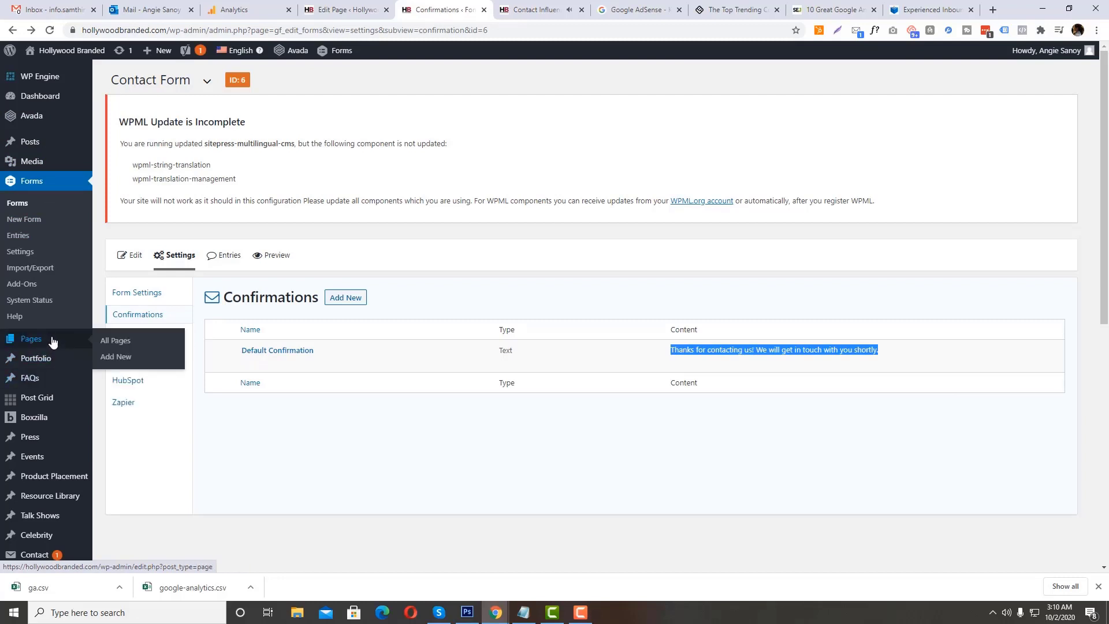
right_click(120, 358)
click(171, 363)
click(510, 4)
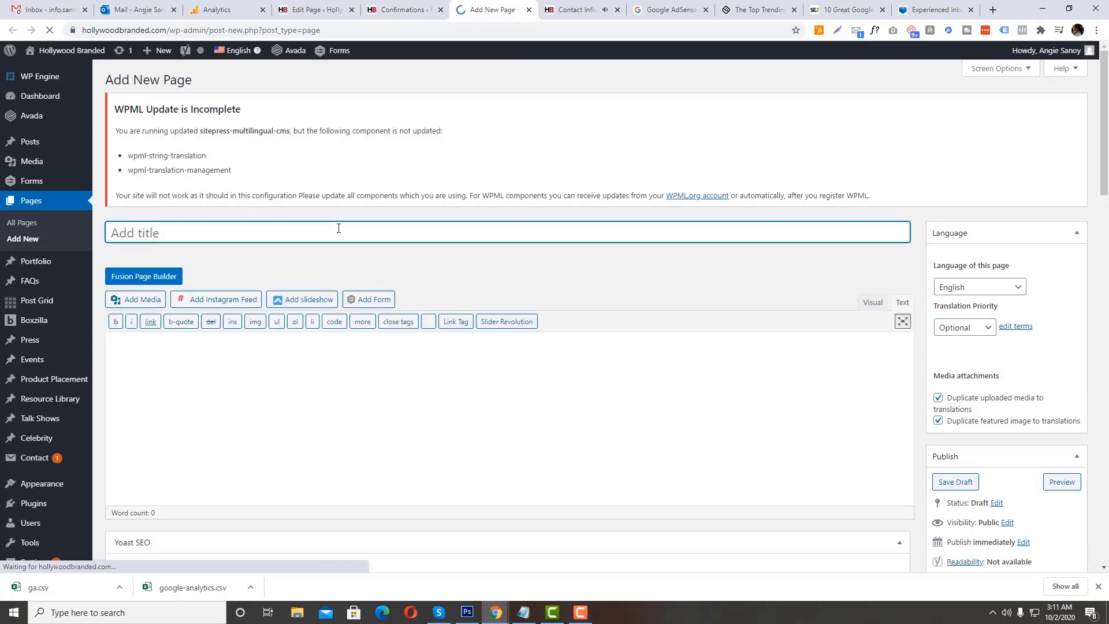
text(TY - Tha)
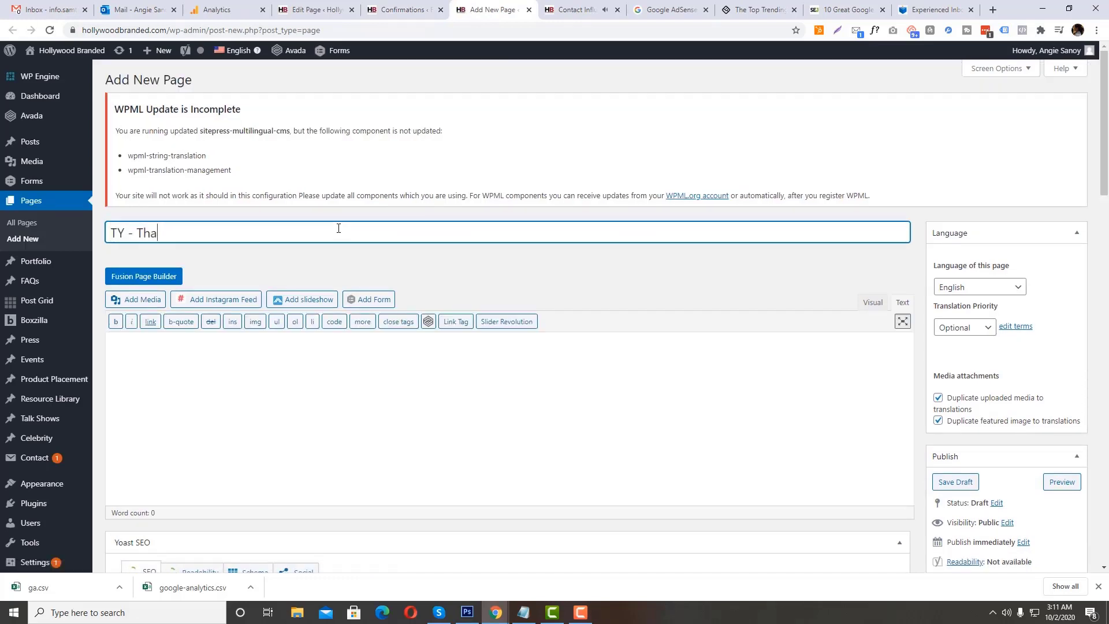
key(ctrl+a)
text(T)
text(hank You For Subm)
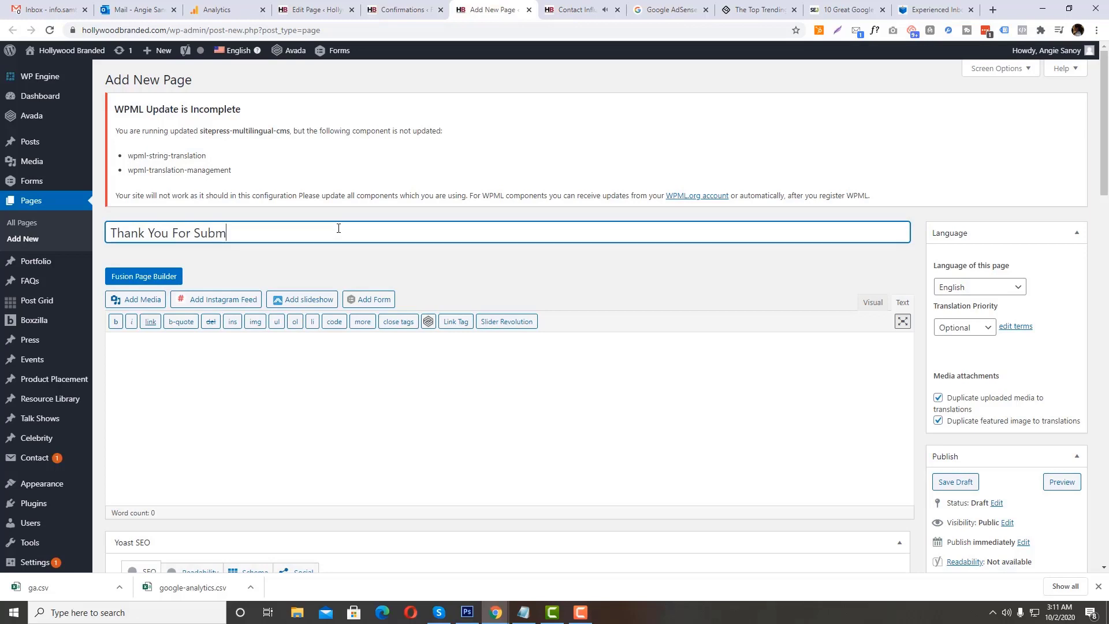
Step: Paste the copied confirmation message into the page body and set the page's permalink slug to ty-contact
click(366, 338)
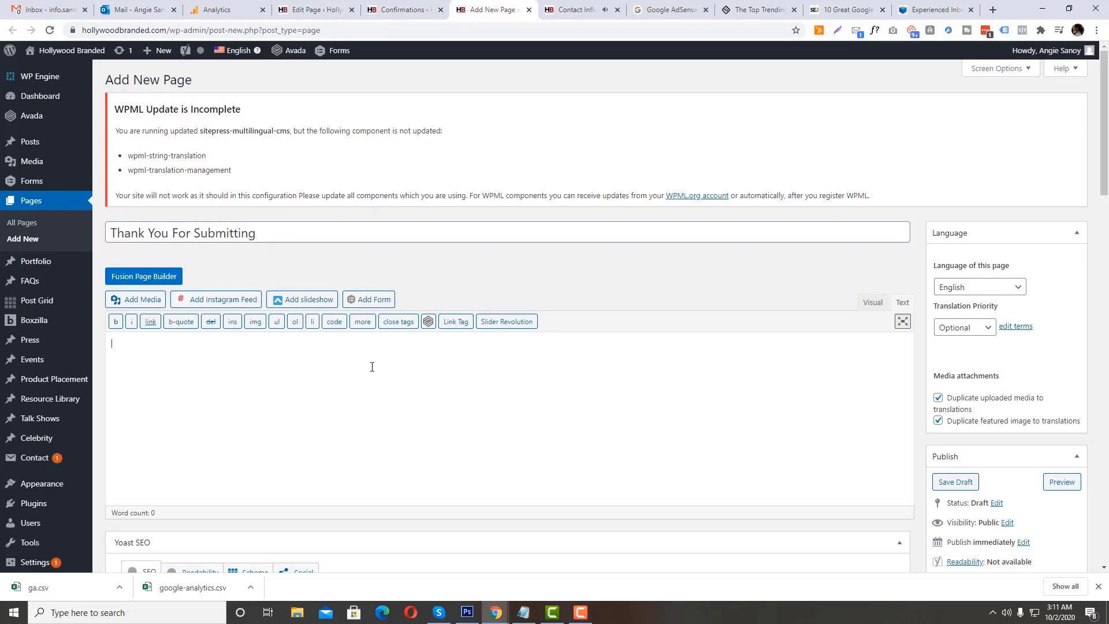
key(ctrl+v)
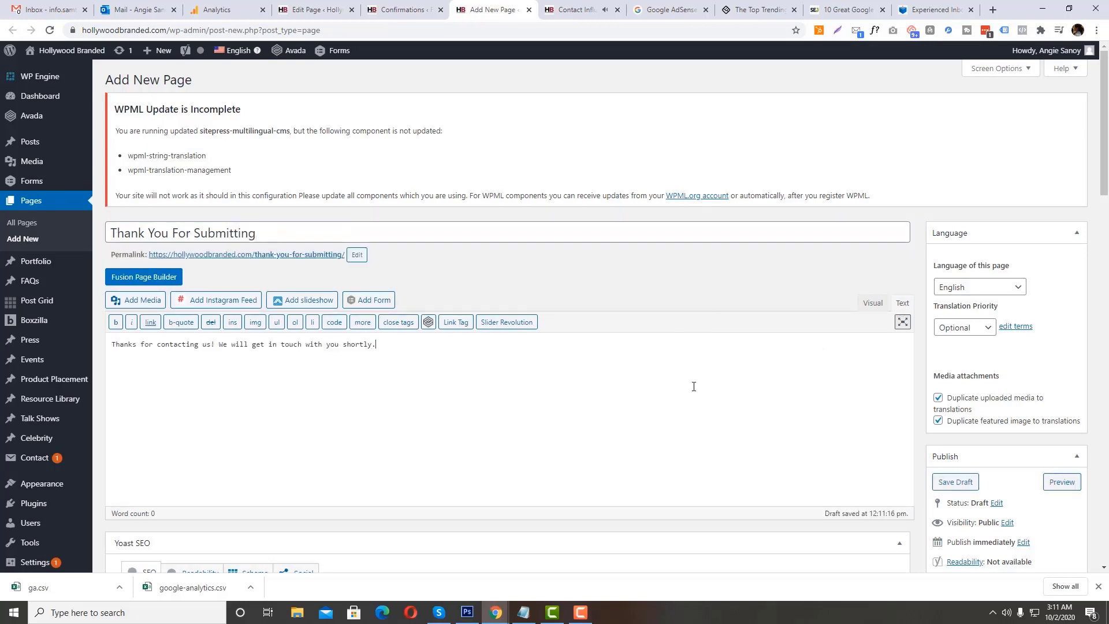
click(357, 255)
key(ctrl+a)
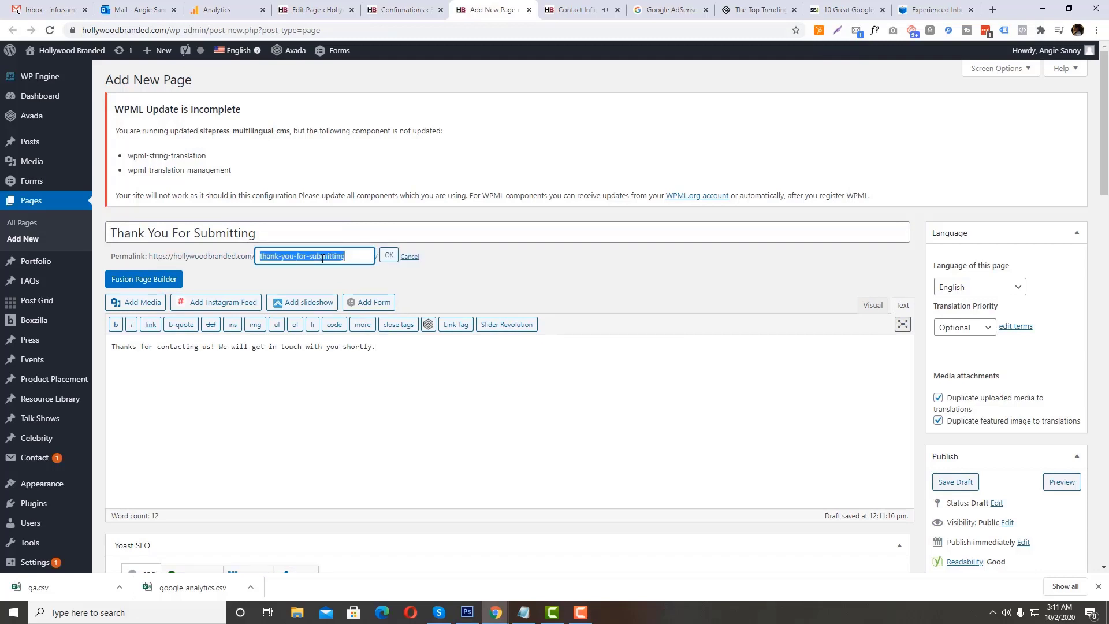
text(ty-contact)
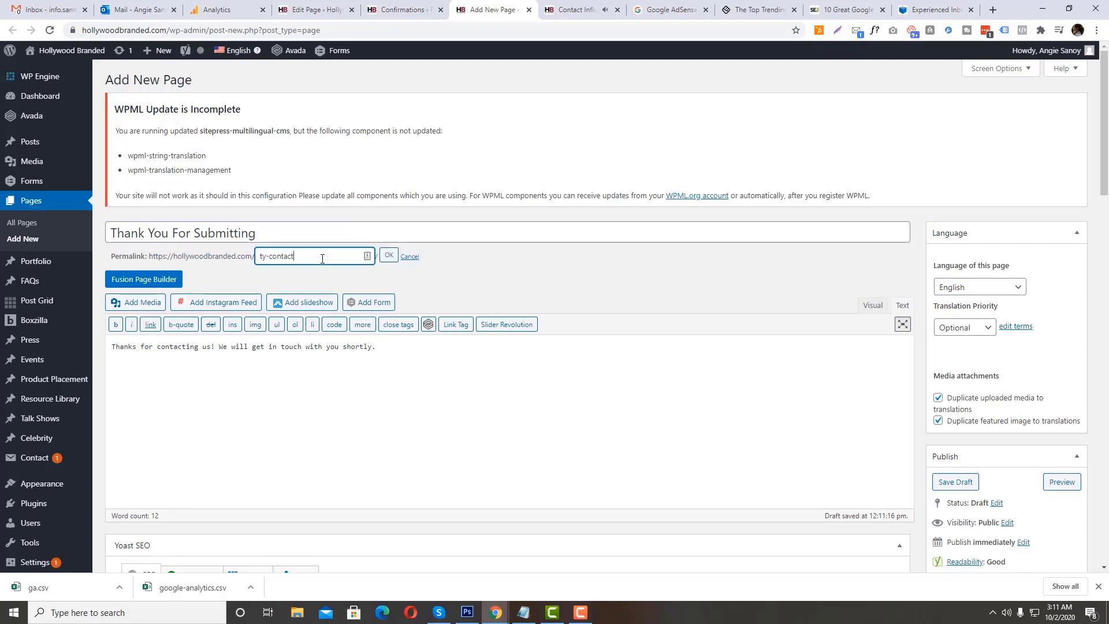
key(ctrl+a)
click(385, 263)
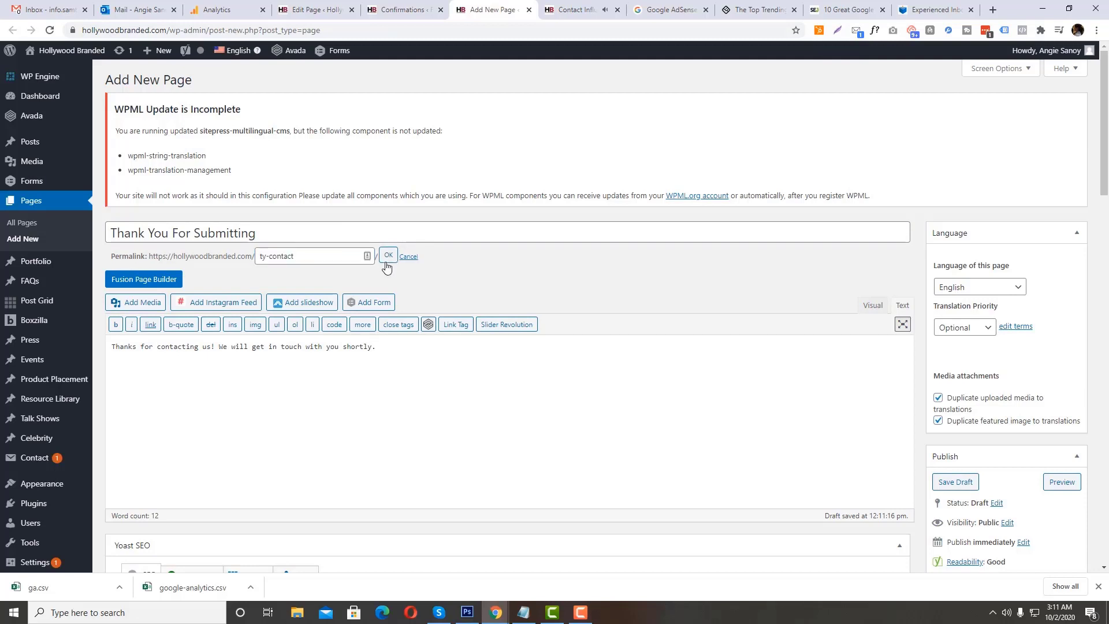
Step: Publish the thank-you page and view the live page in a new browser tab
scroll(434, 366, down, 3)
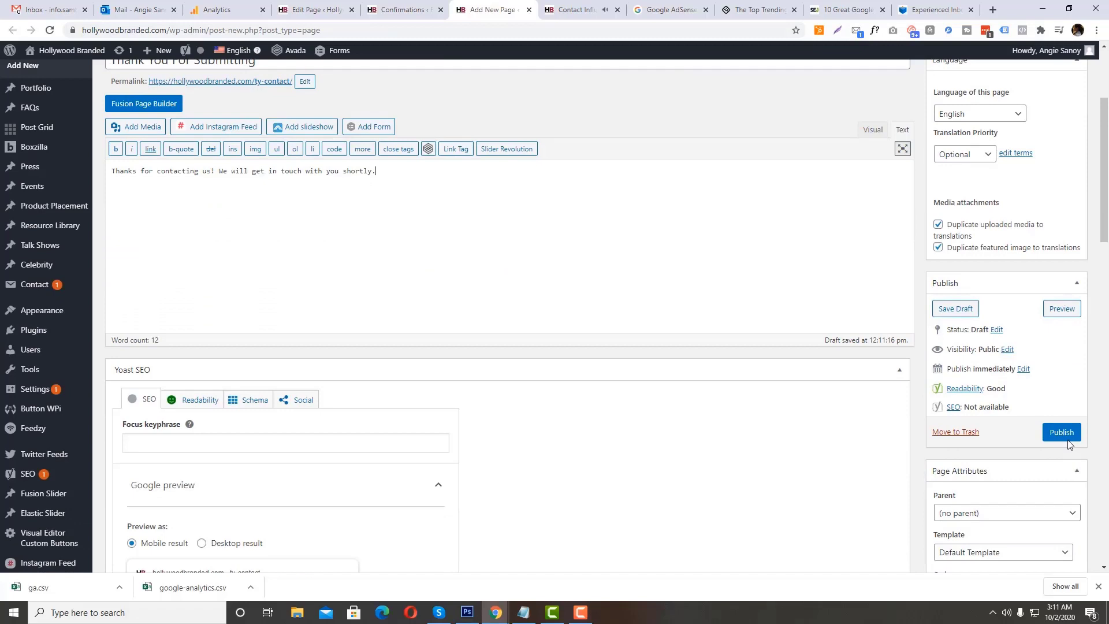
click(1066, 440)
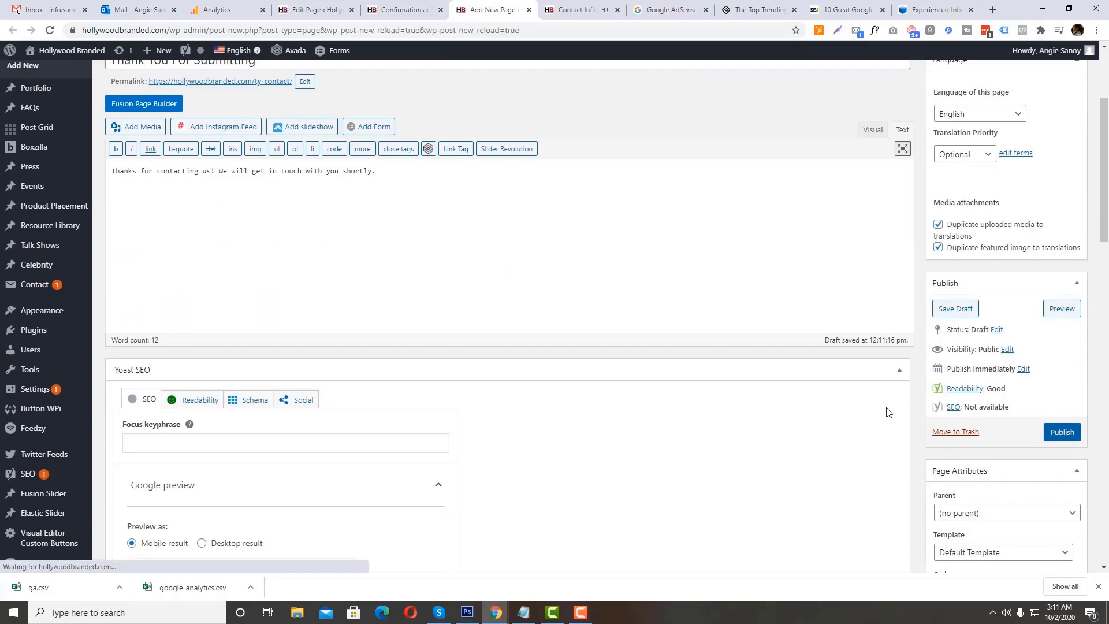
scroll(611, 264, up, 2)
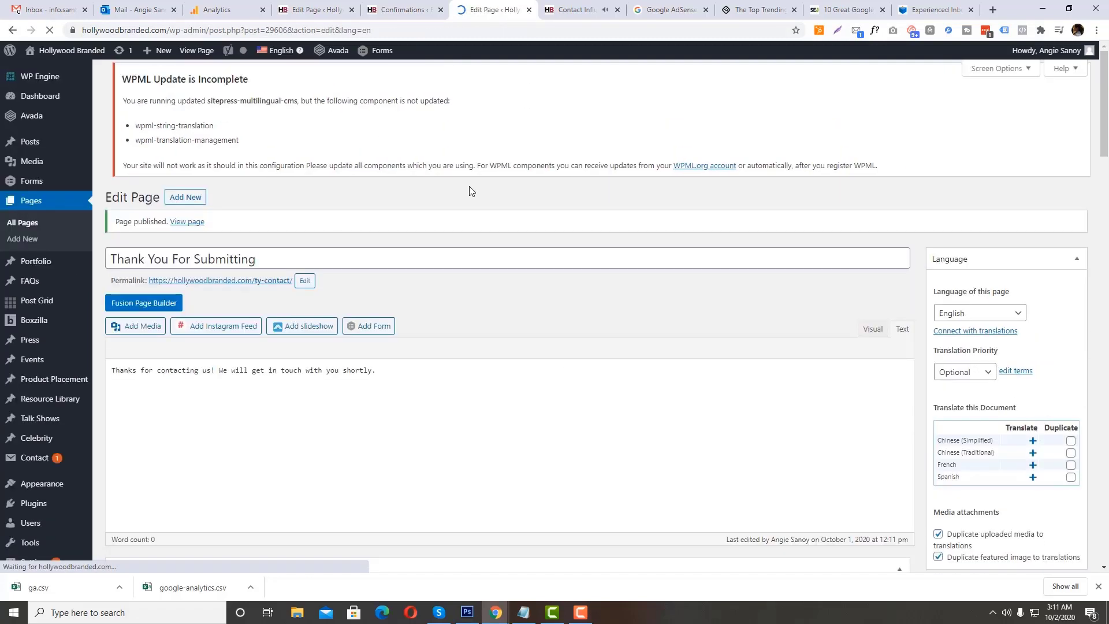
right_click(181, 225)
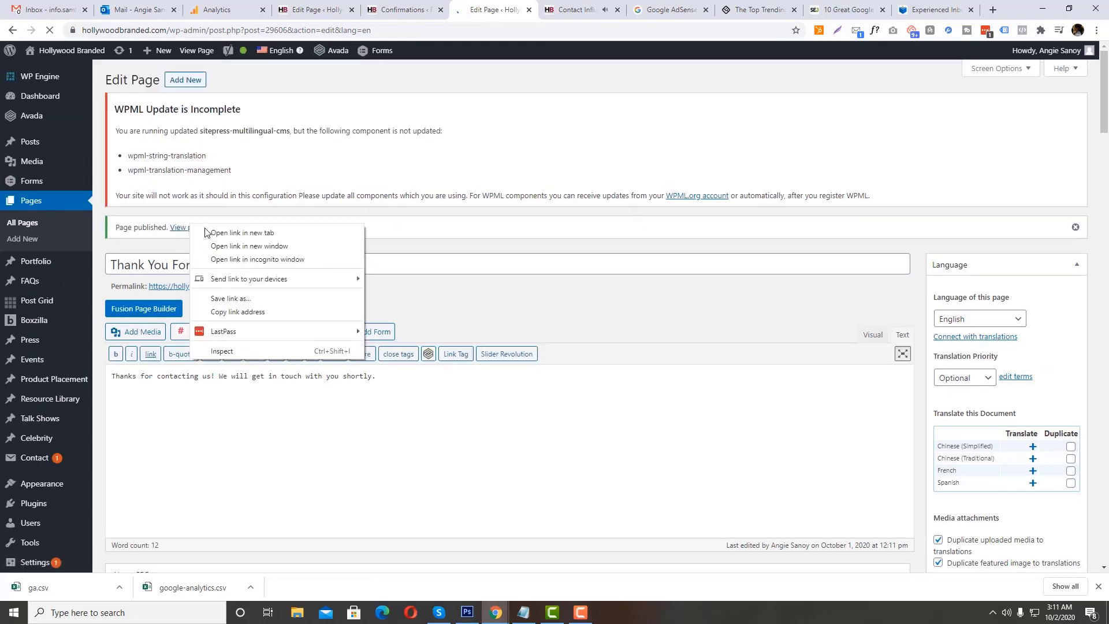
click(190, 234)
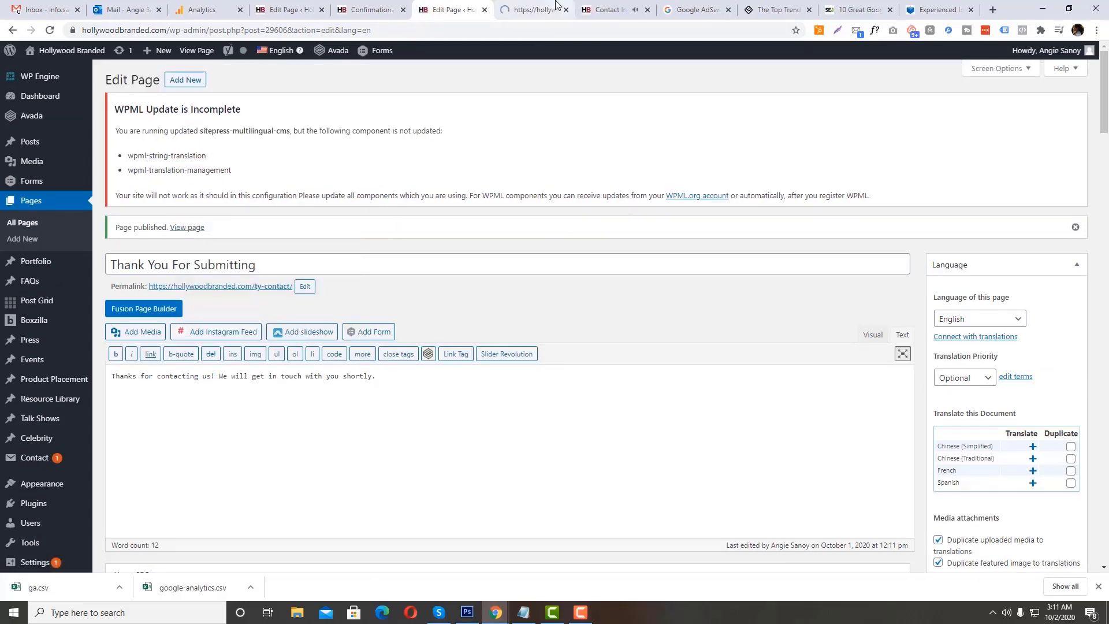
click(516, 12)
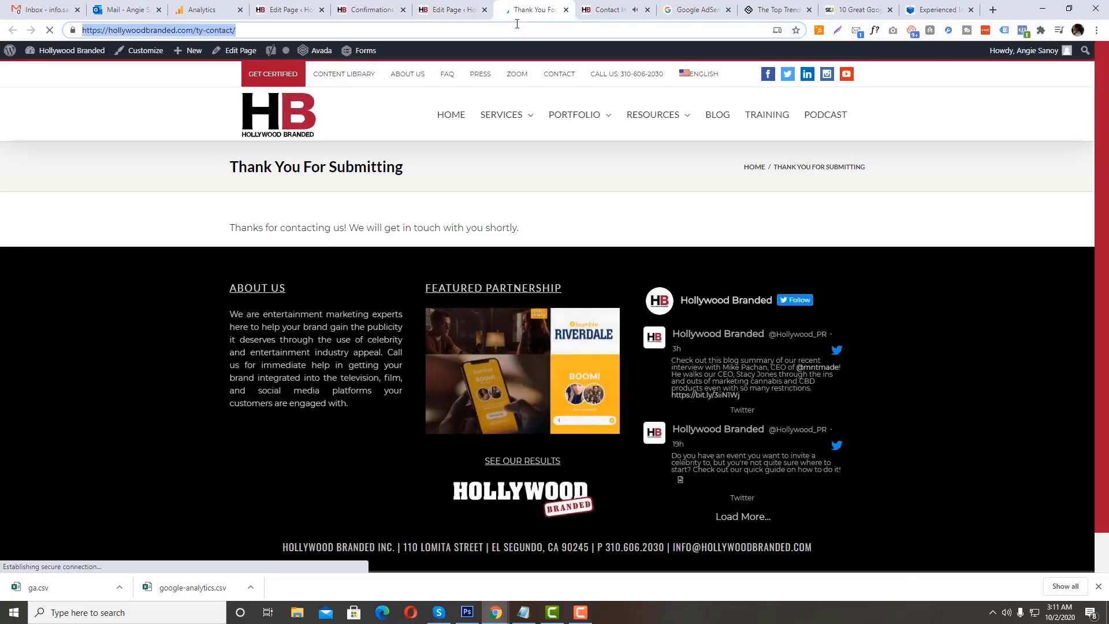
Step: Set the Contact Form's Default Confirmation to the Page type with the "Thank You For Submitting" page, and save the confirmation
click(374, 4)
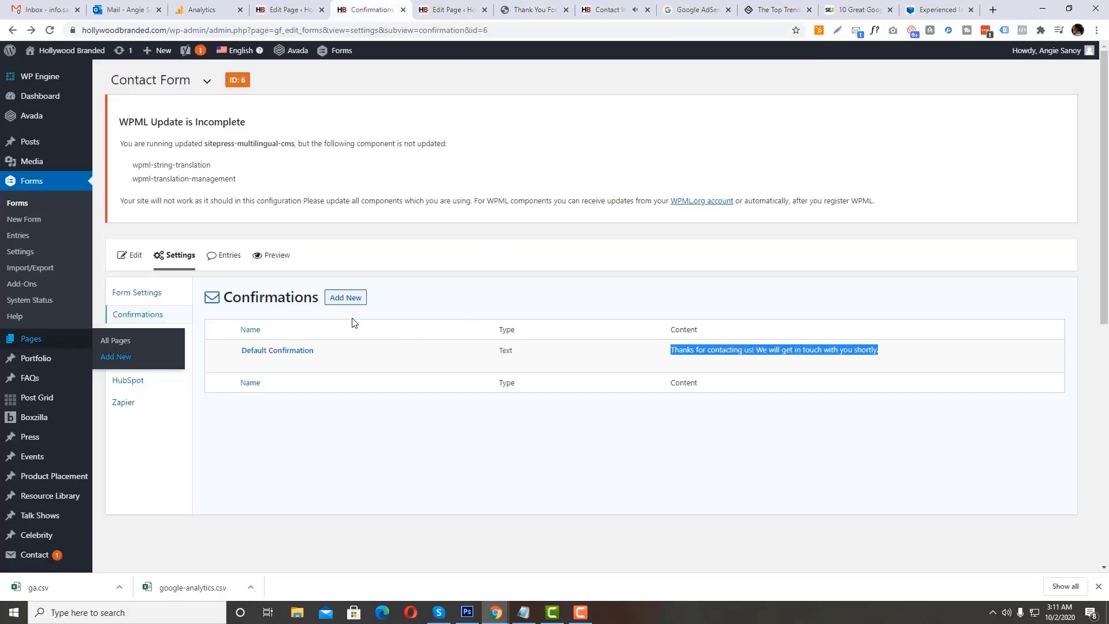
click(247, 362)
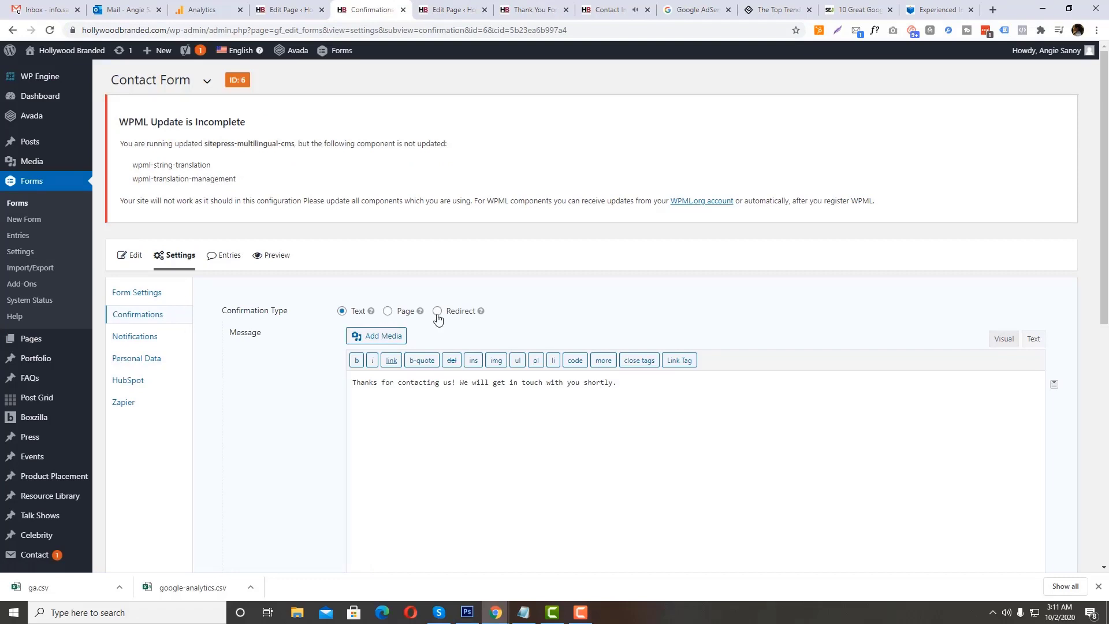
click(437, 312)
click(402, 334)
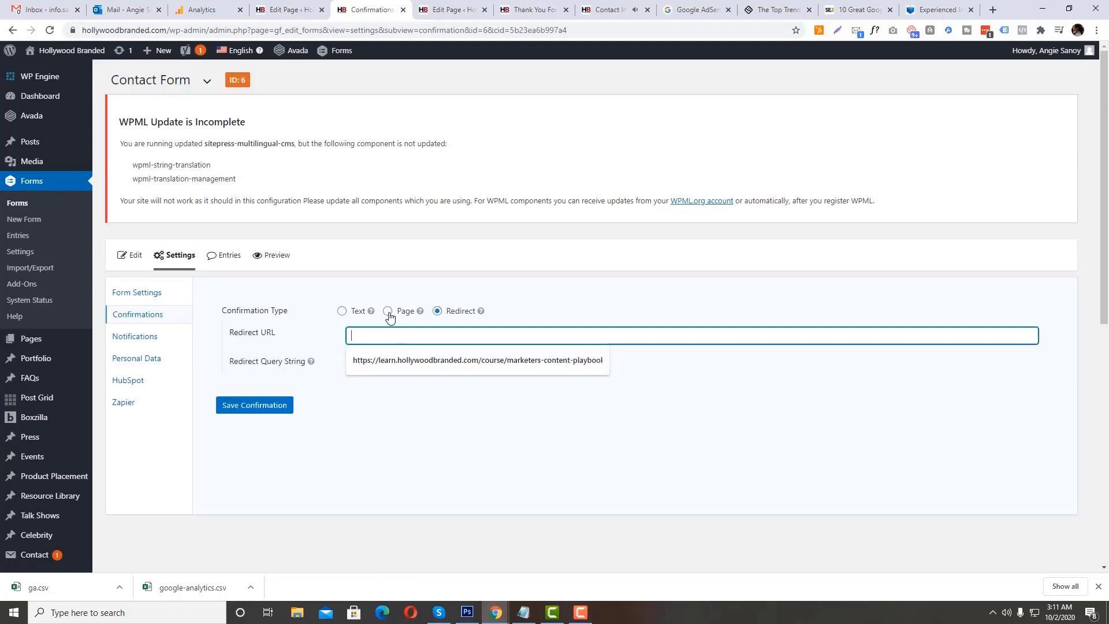
click(388, 313)
click(389, 335)
key(t)
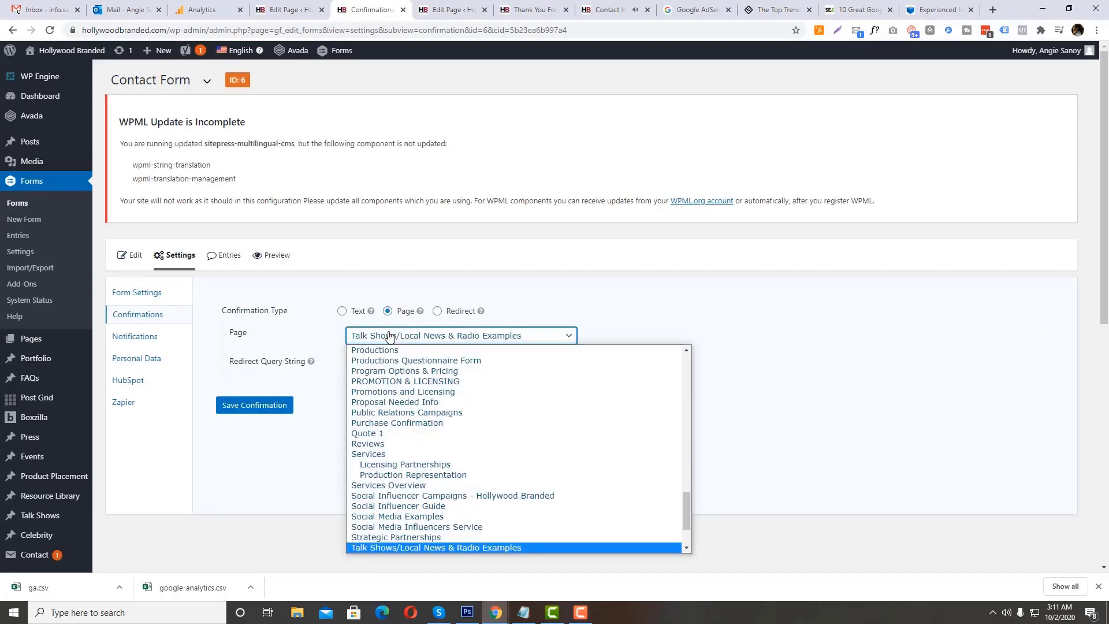
scroll(388, 342, down, 2)
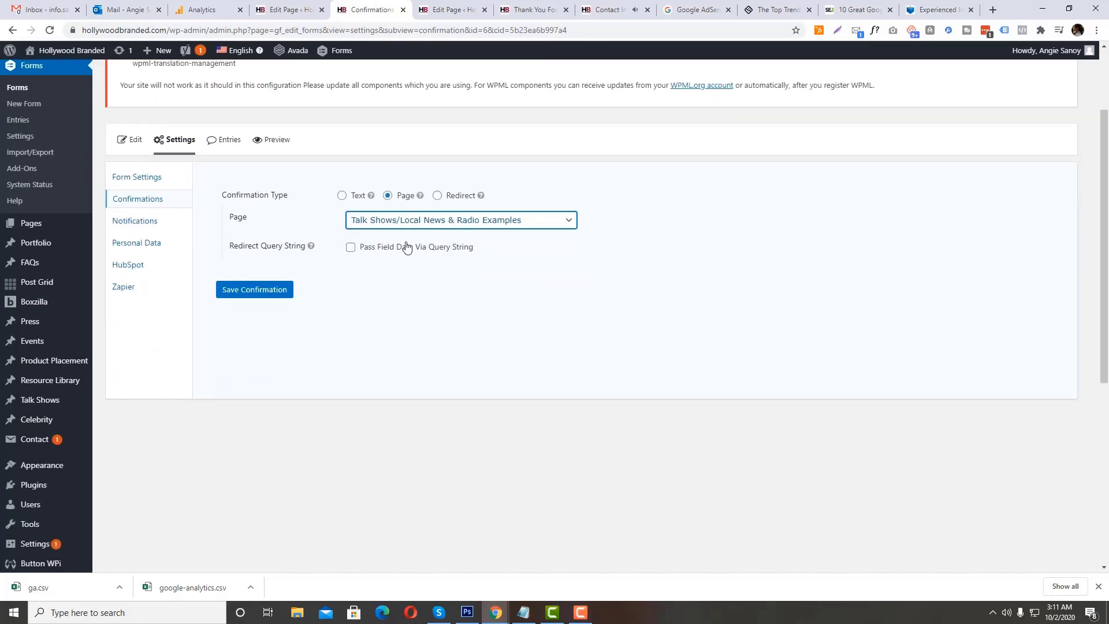
click(408, 222)
scroll(416, 318, down, 2)
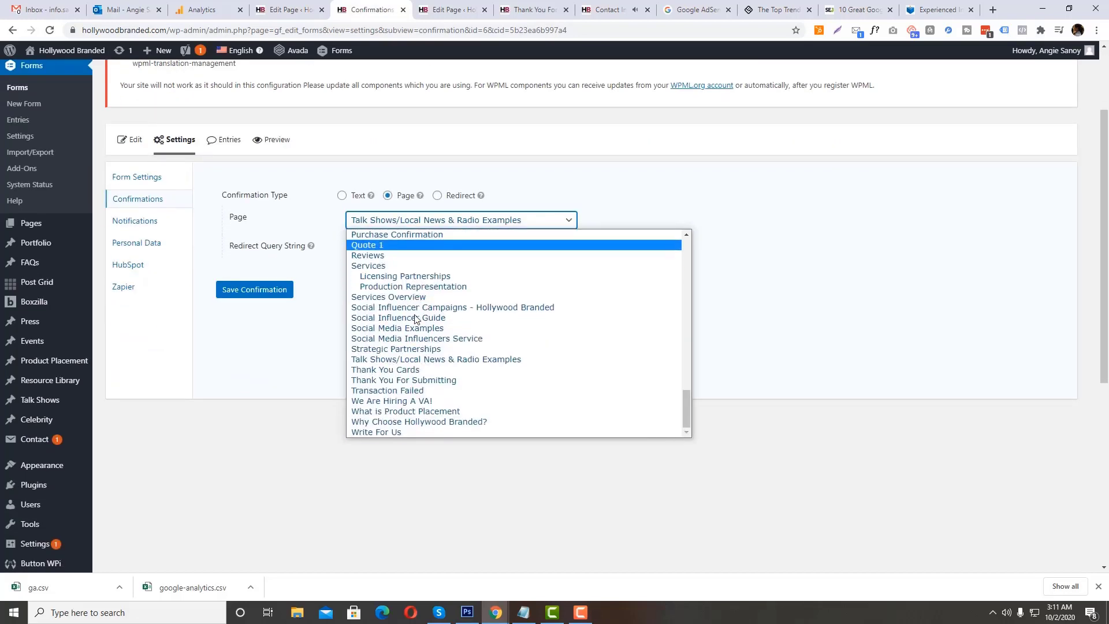
click(399, 380)
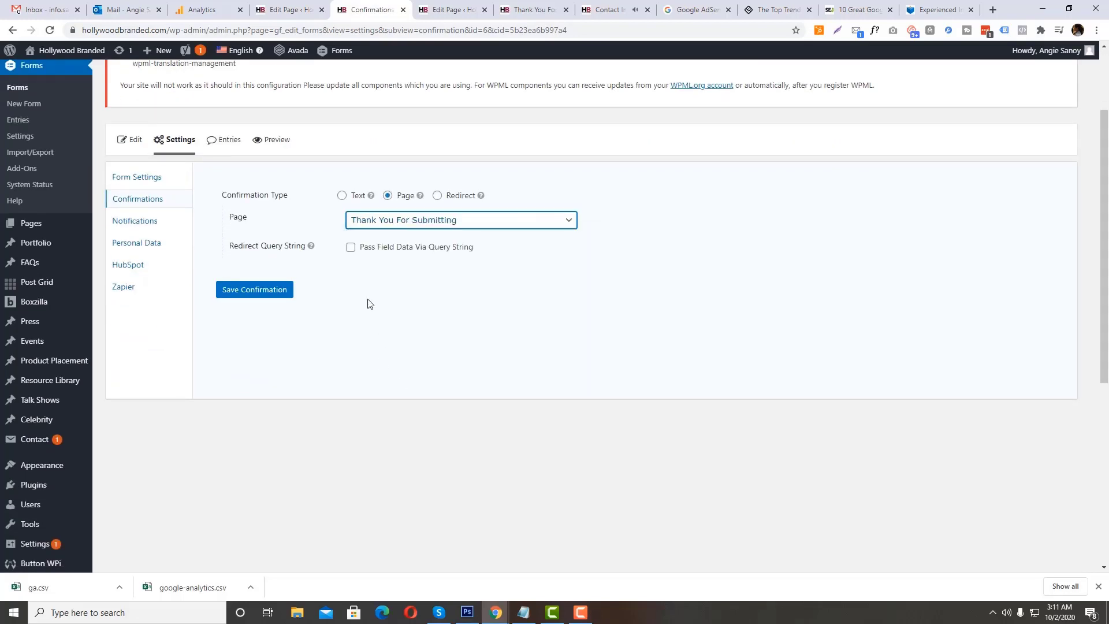
click(272, 295)
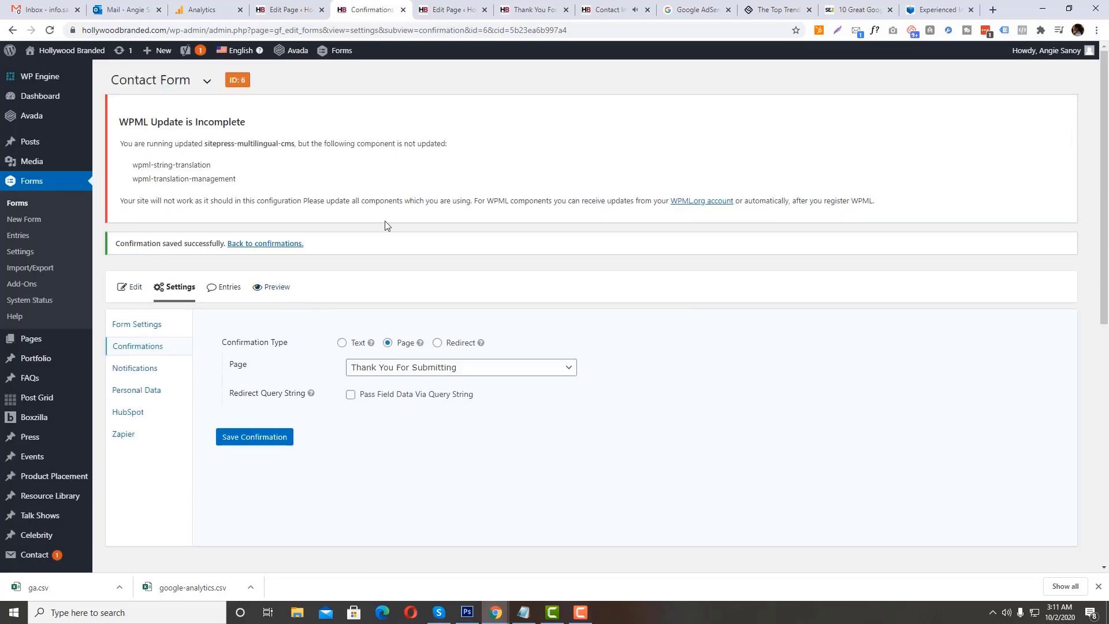
Step: Return to the thank-you page's editor and open its ty-contact permalink in a new browser tab
click(434, 5)
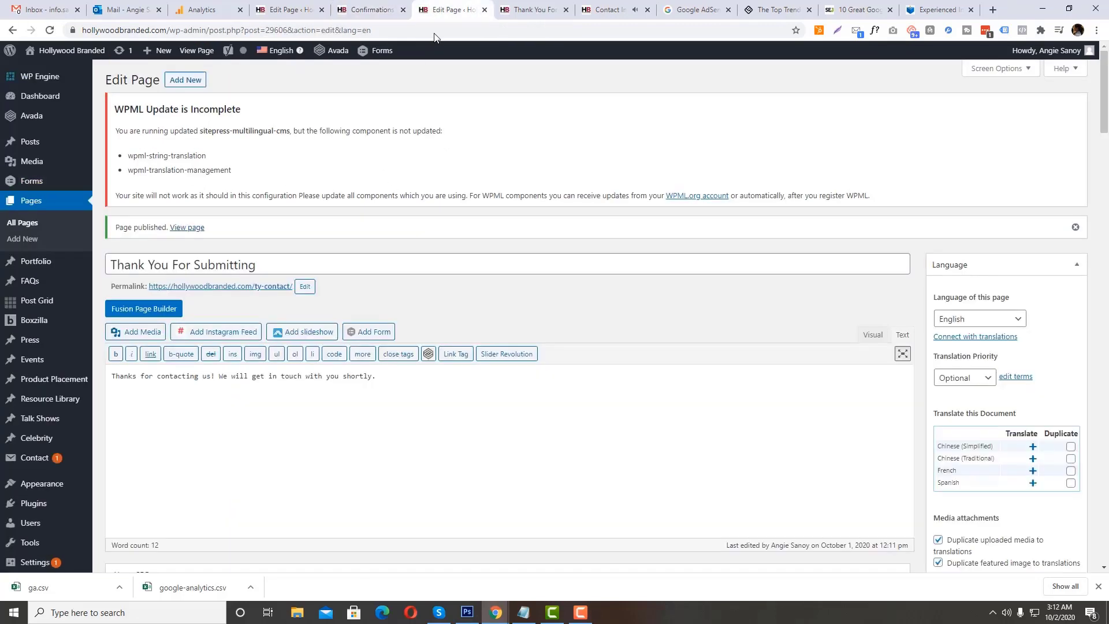
right_click(268, 289)
click(289, 295)
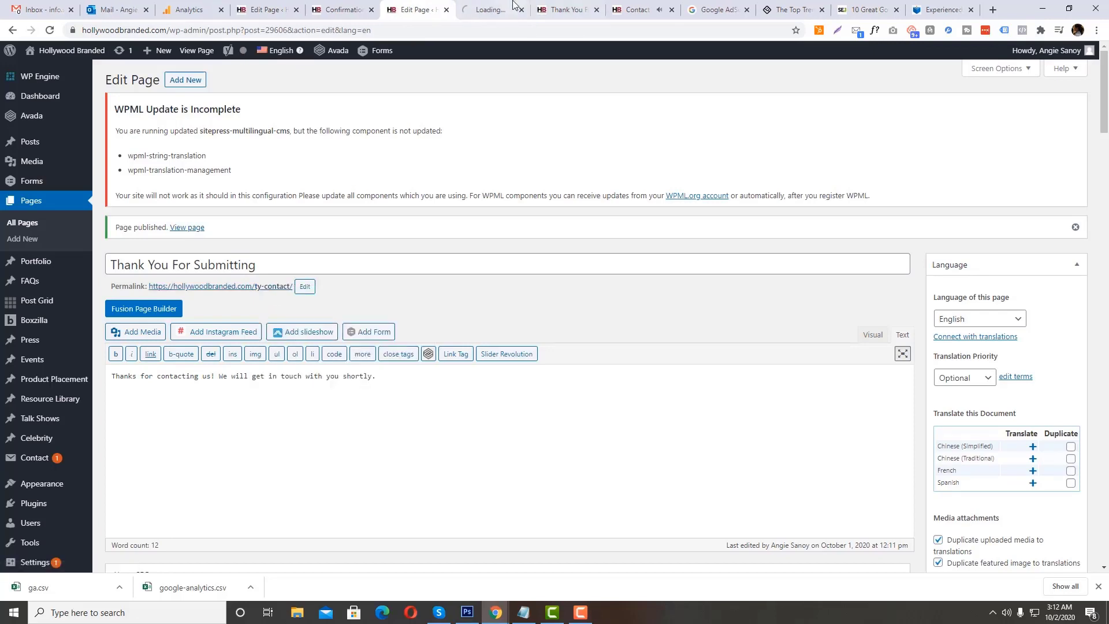
click(477, 10)
click(189, 10)
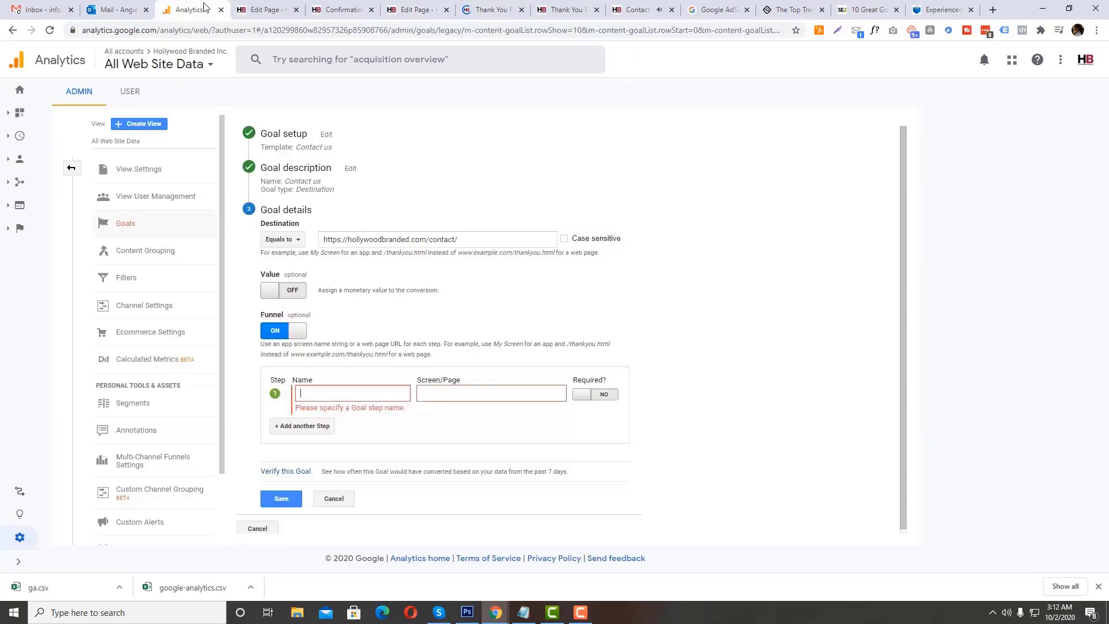
click(339, 390)
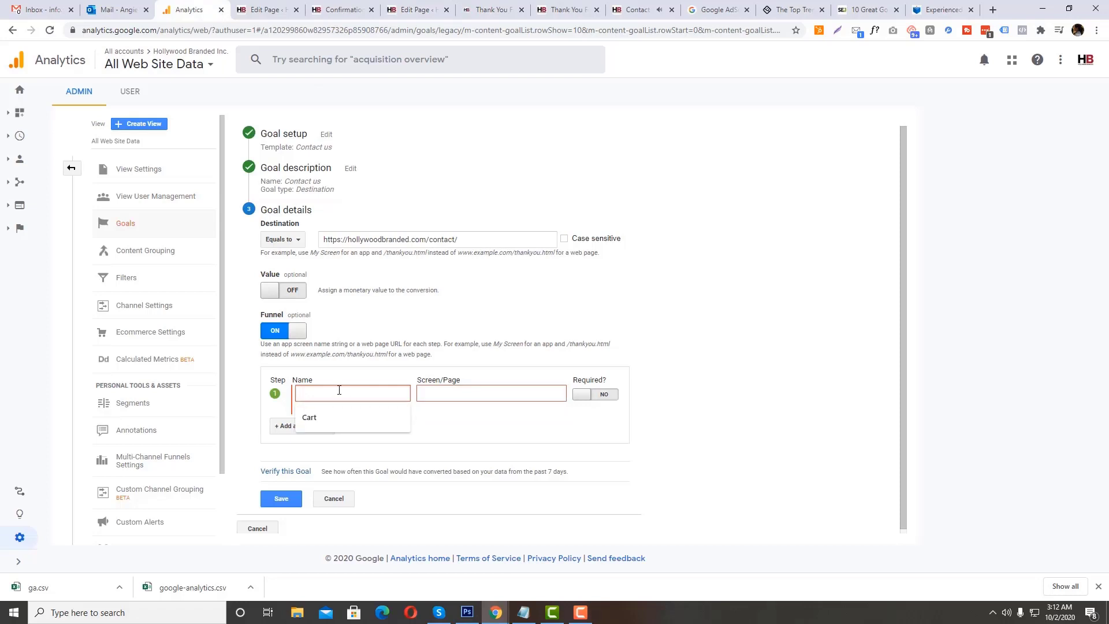
text(Subm)
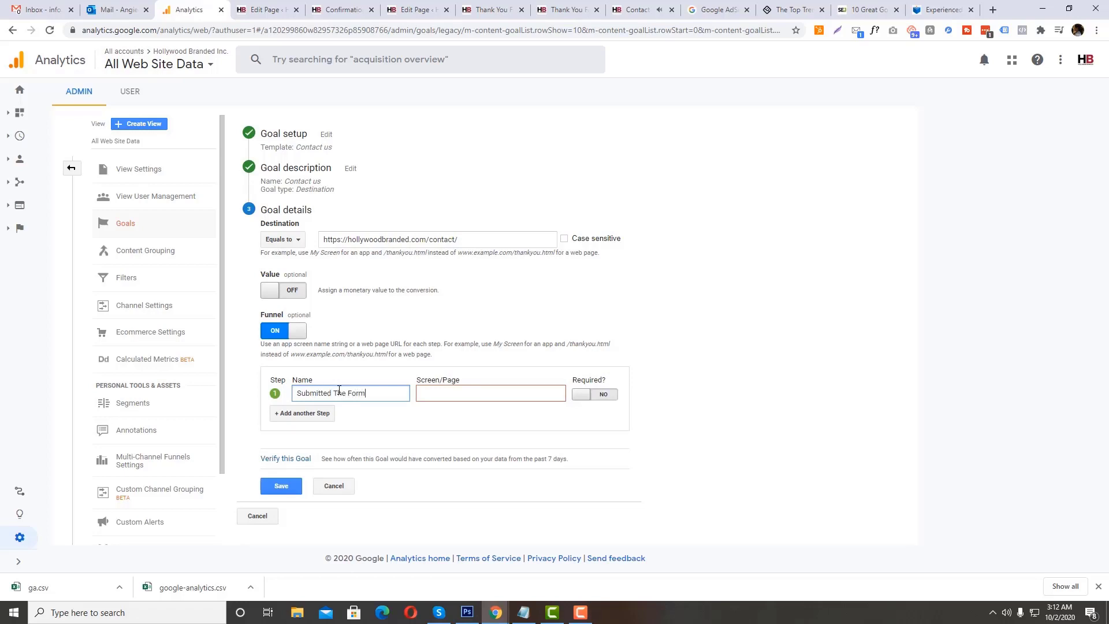
text(itted The Form)
click(488, 393)
click(488, 418)
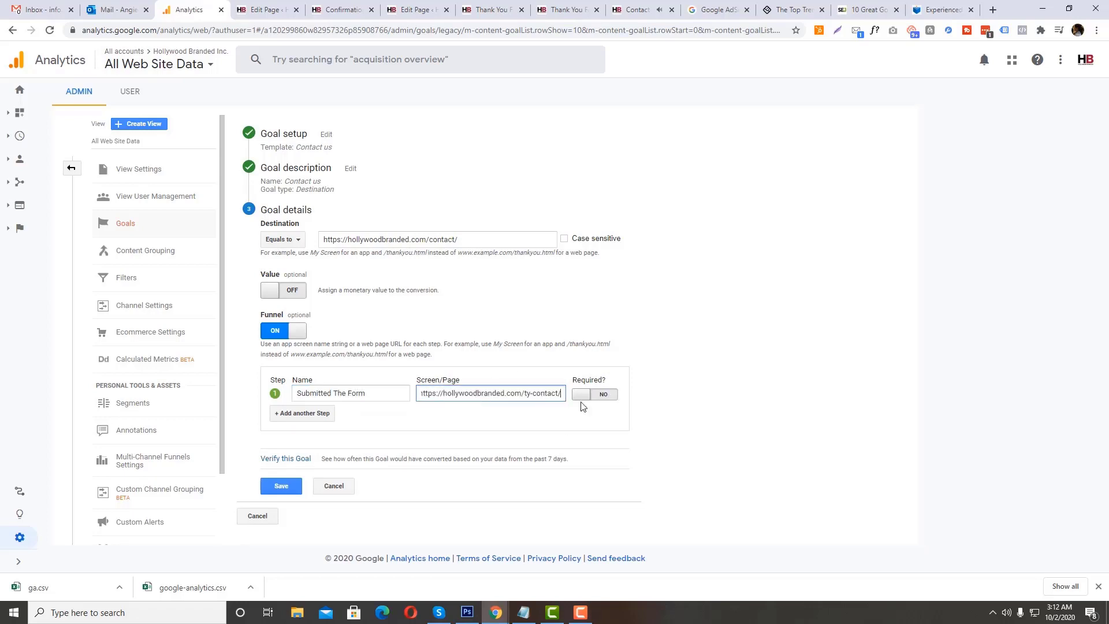
click(583, 393)
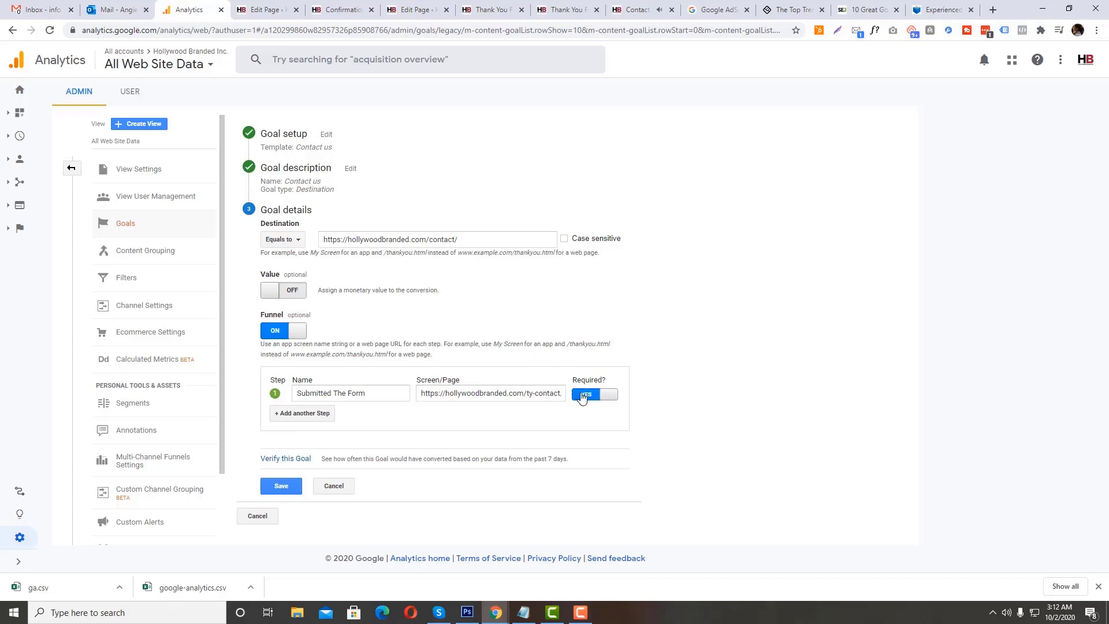
click(582, 397)
click(588, 401)
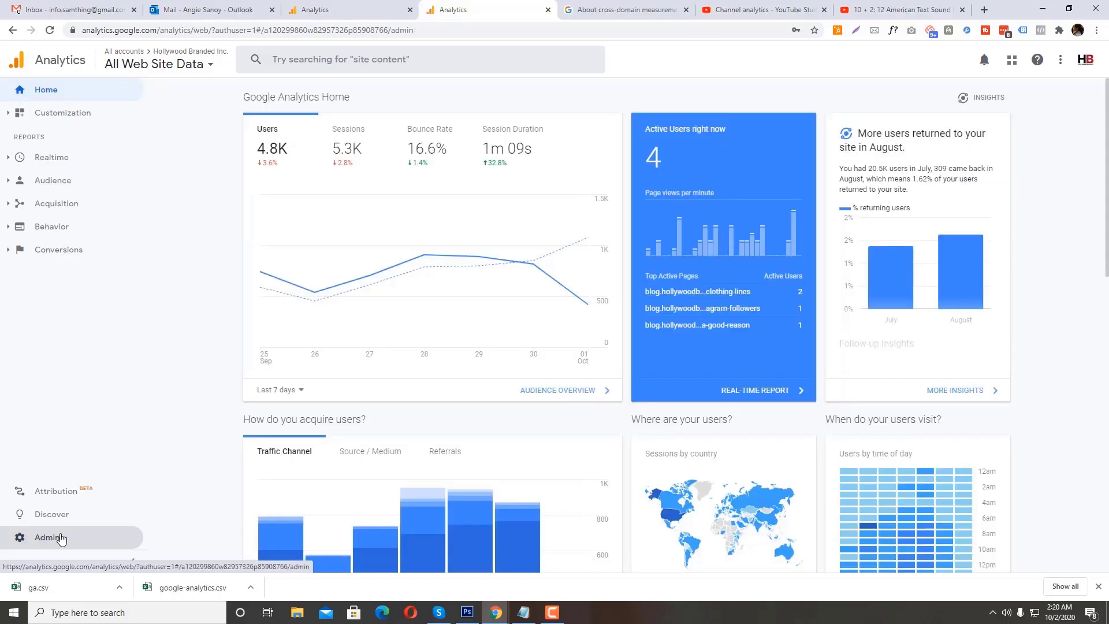
Step: Add a new filter to the All Web Site Data view and name it "Exclude Team Members"
click(58, 537)
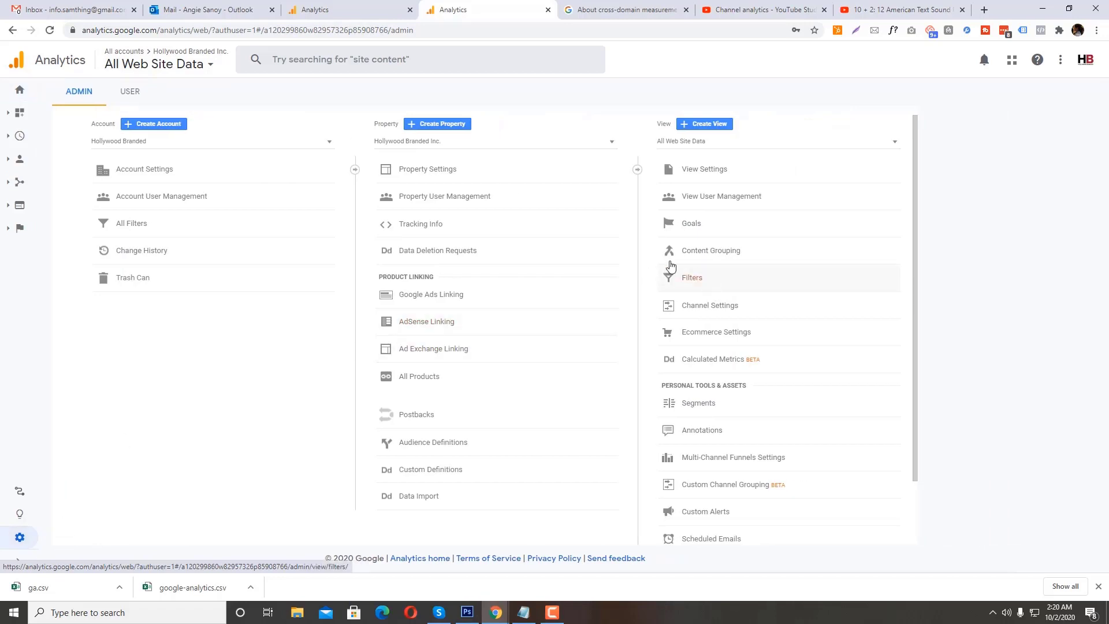
click(664, 280)
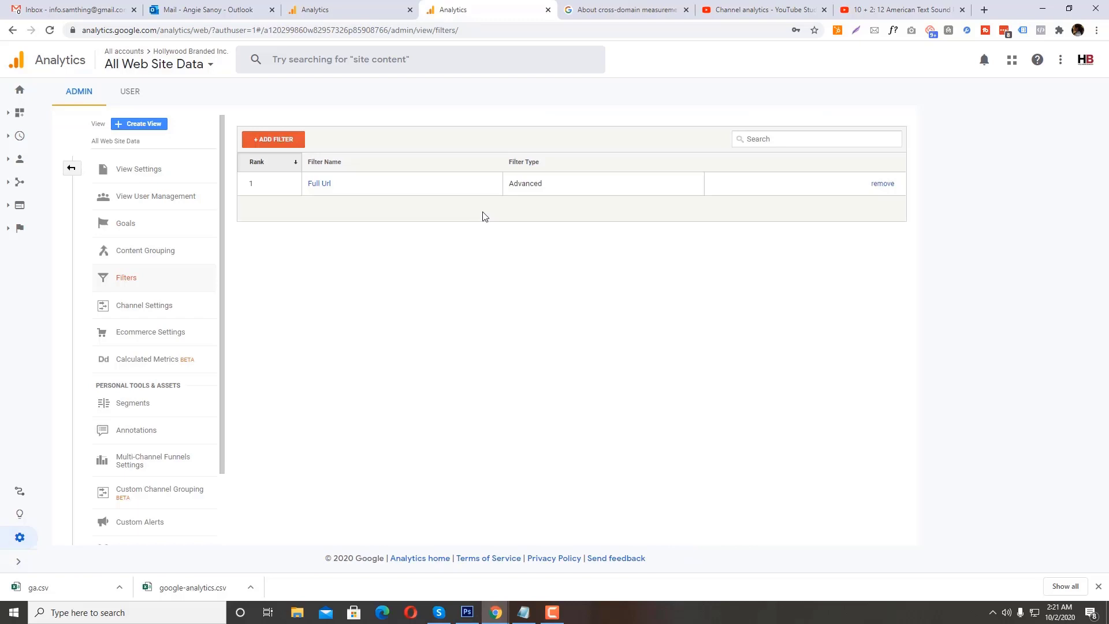
click(285, 141)
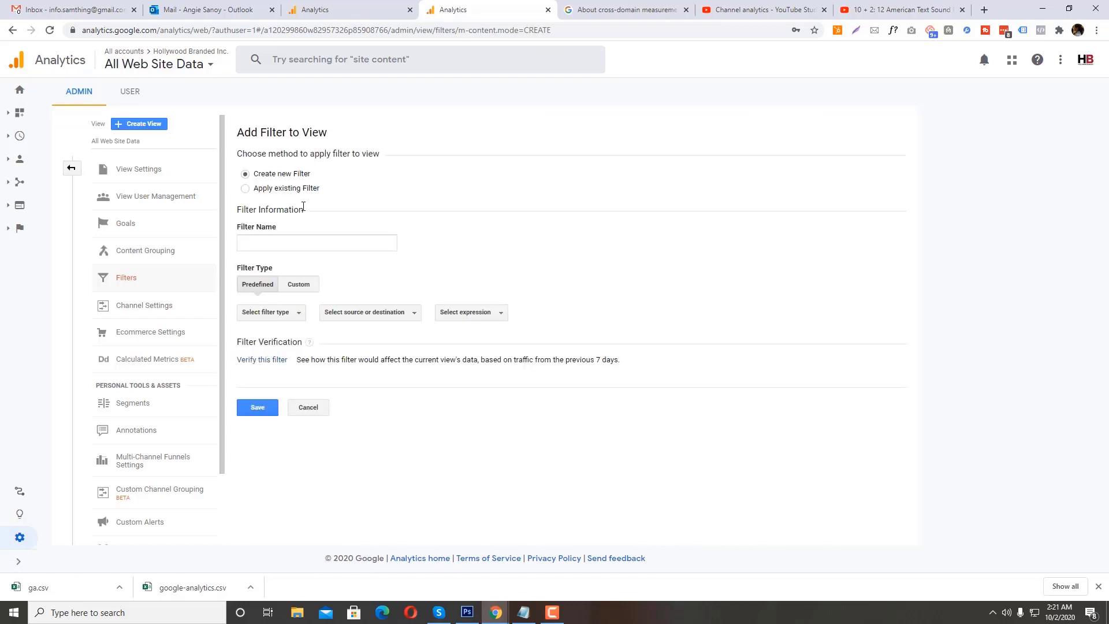
click(279, 243)
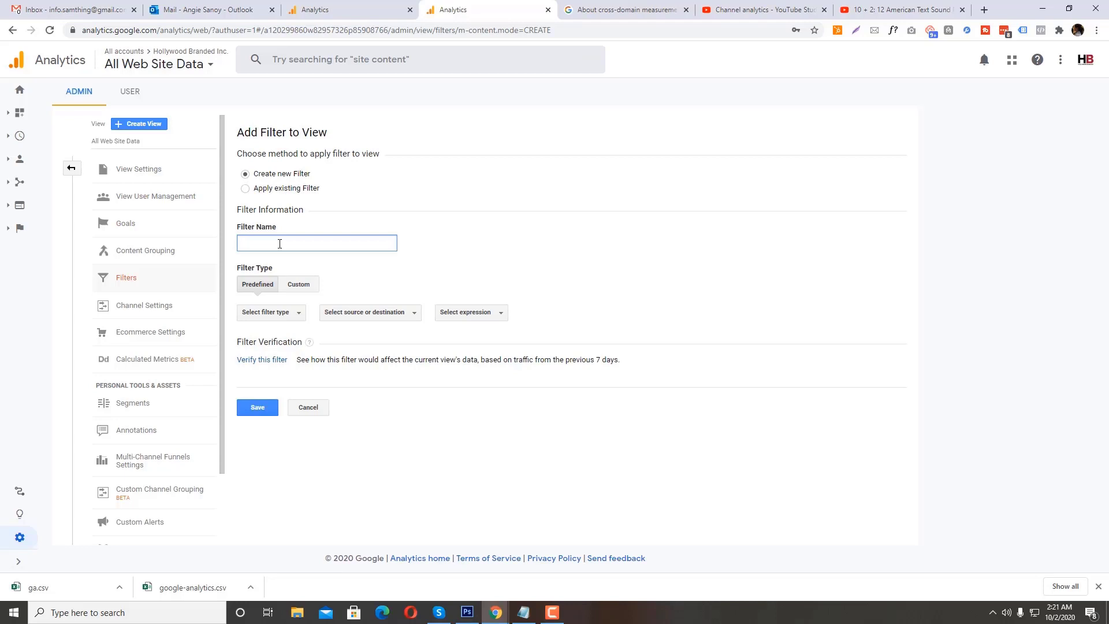
text(Team Members)
Step: Exclude traffic to the subdirectories that contain wp-admin with a predefined filter, and extend its name to "Exclude Team Members From WordPress"
click(298, 312)
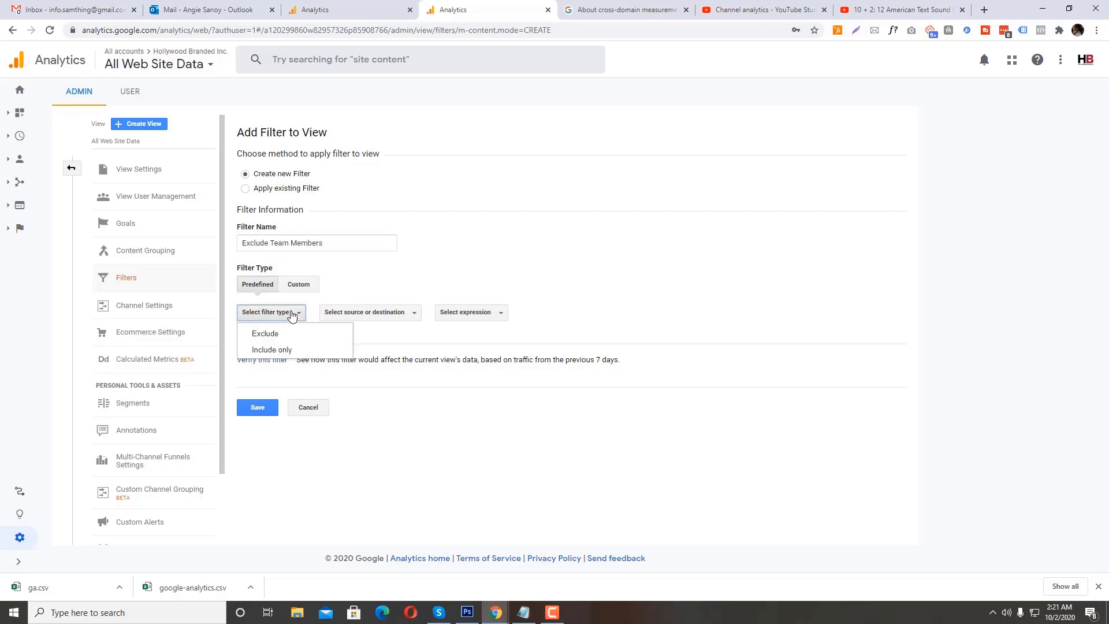
click(293, 283)
click(257, 284)
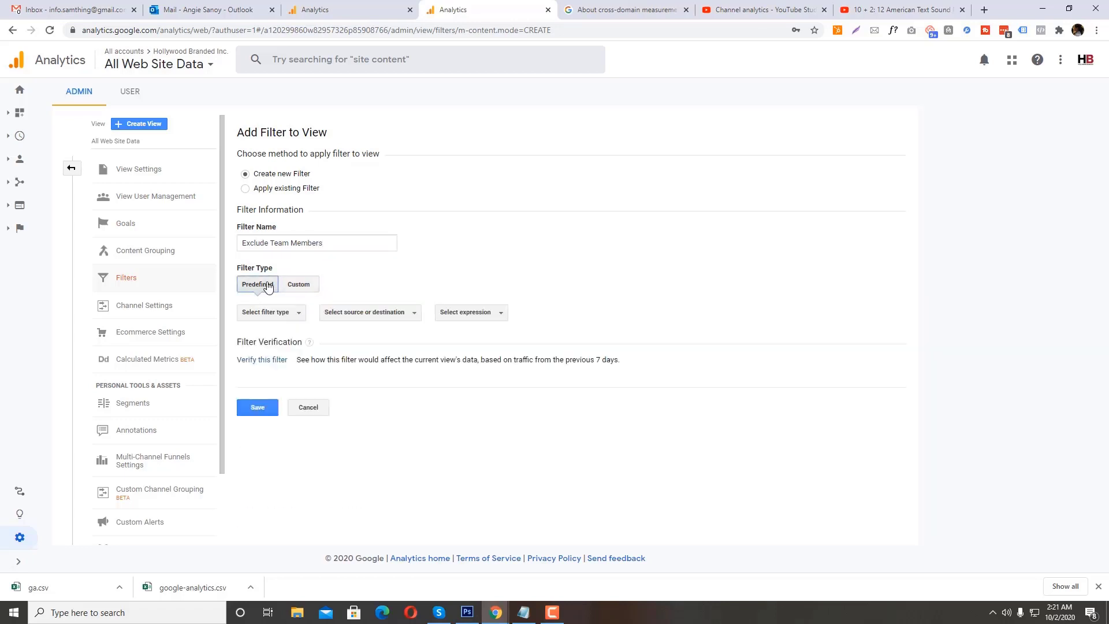
click(265, 310)
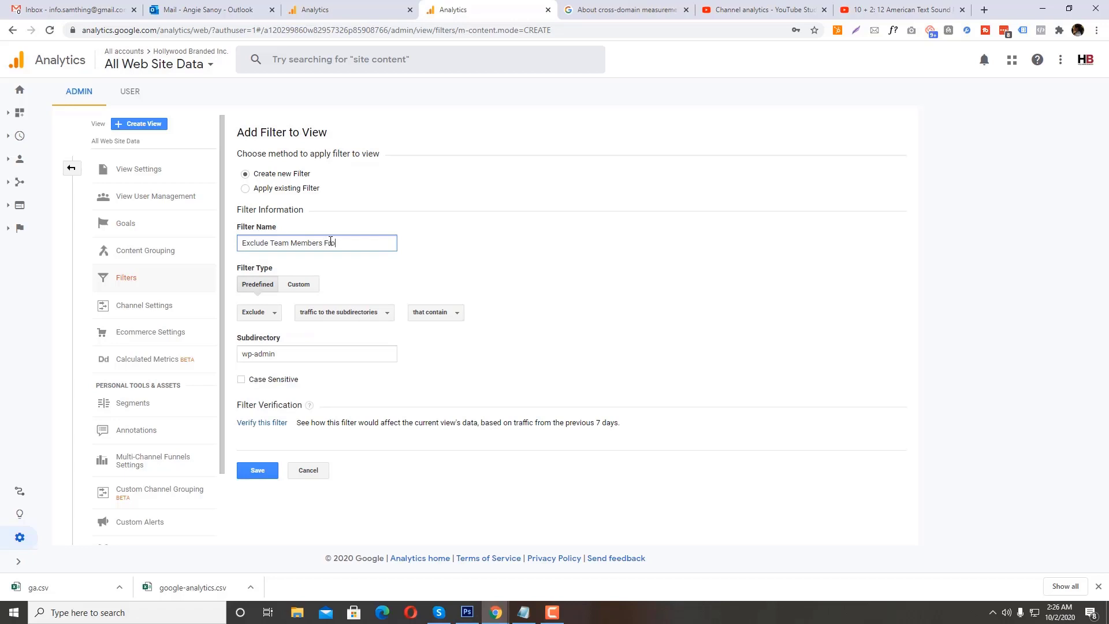
text(m WordPress)
Step: Load hollywoodbranded.com/wp-admin in the Analytics Help browser tab to check the WordPress admin address
click(620, 10)
click(567, 32)
key(ctrl+a)
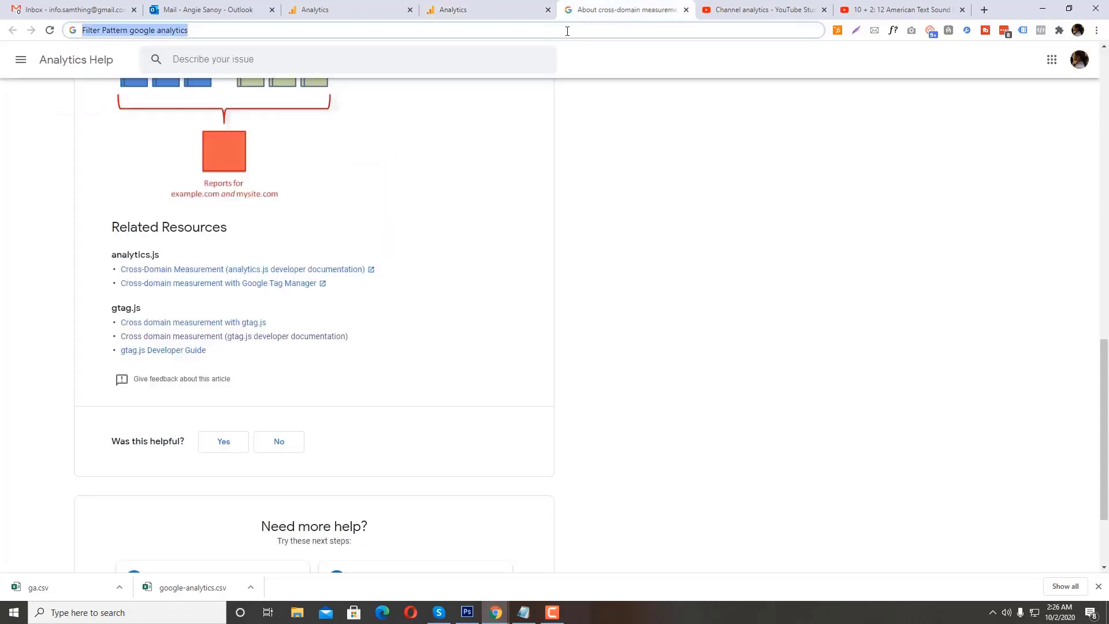
text(hollywoodbranded.com/wp-ad)
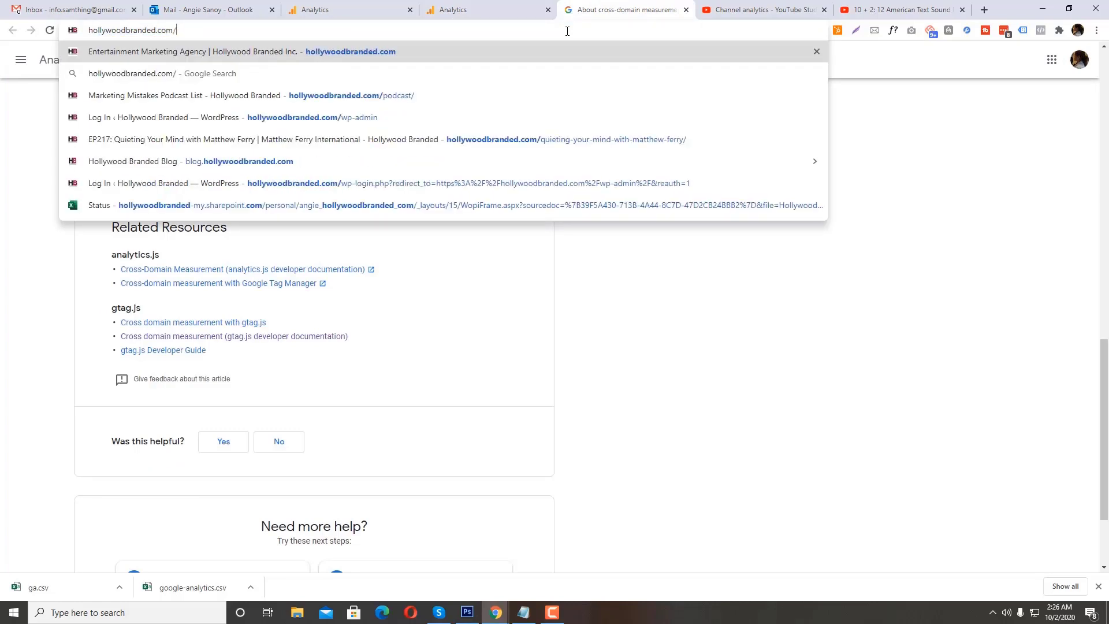
text(min)
key(Return)
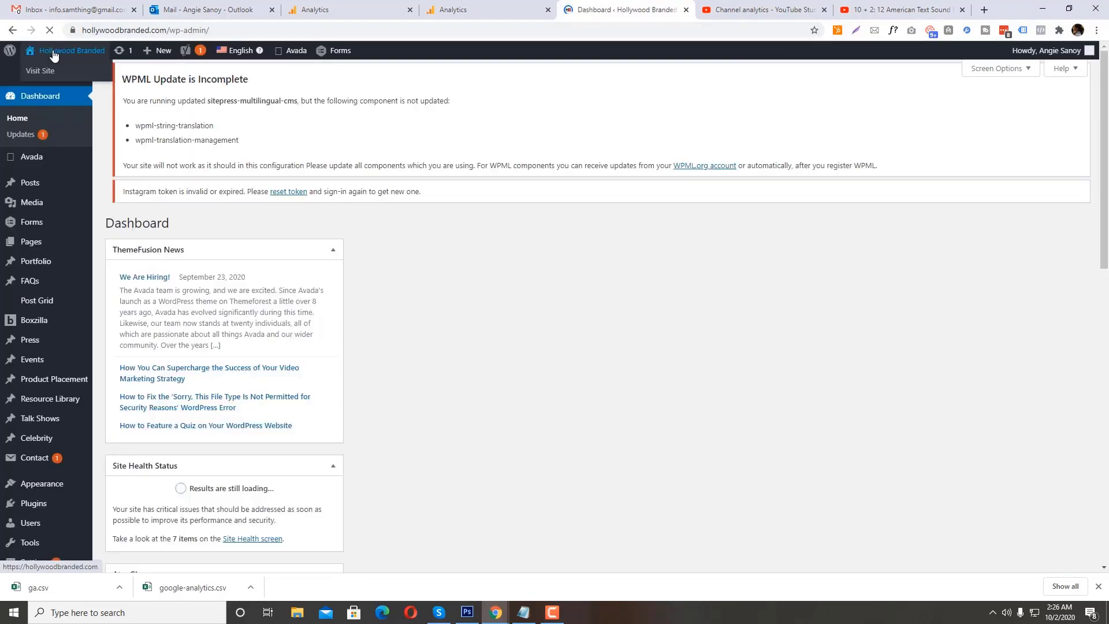
Step: Return to the Analytics filter form and save the WordPress exclusion filter
key(ctrl+shift+Tab)
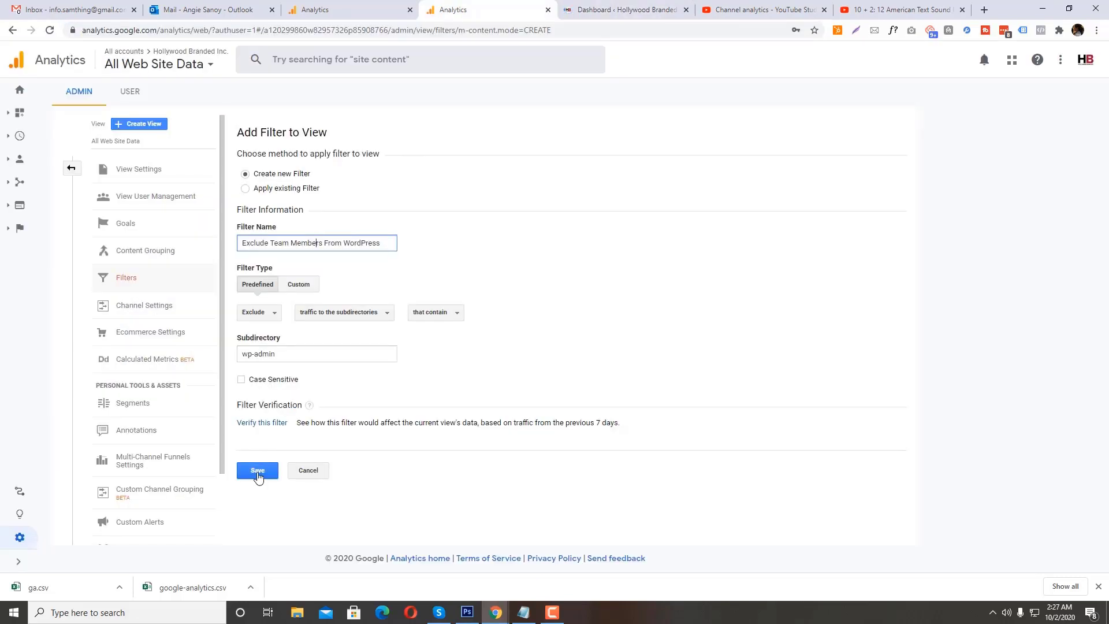
click(257, 470)
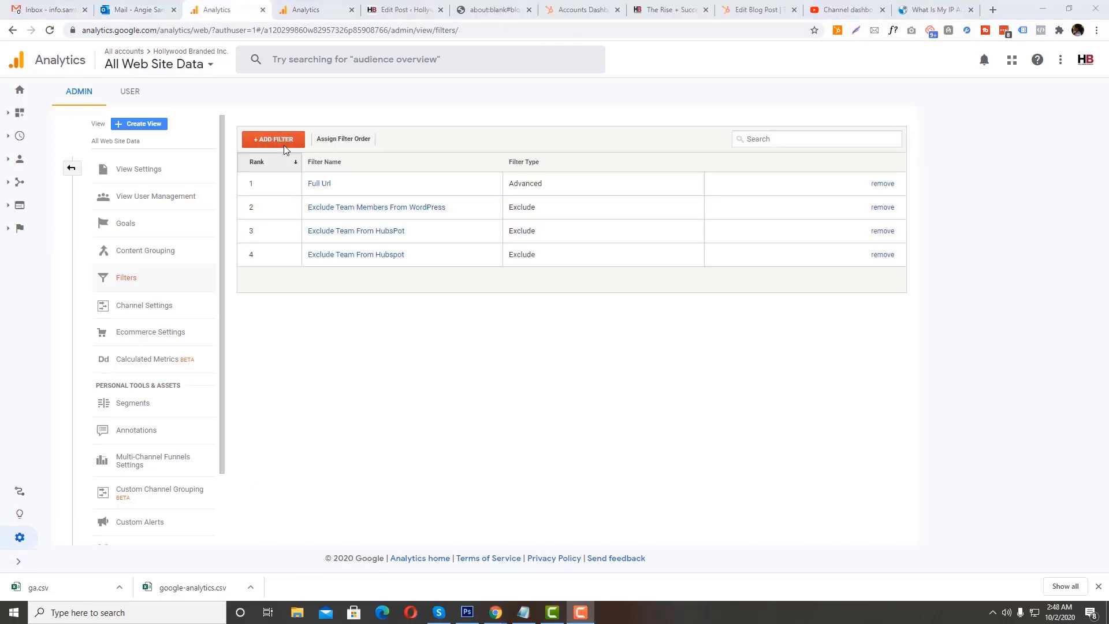
Step: Add another filter to the view, named "Exclude" followed by the team member's first name
click(284, 149)
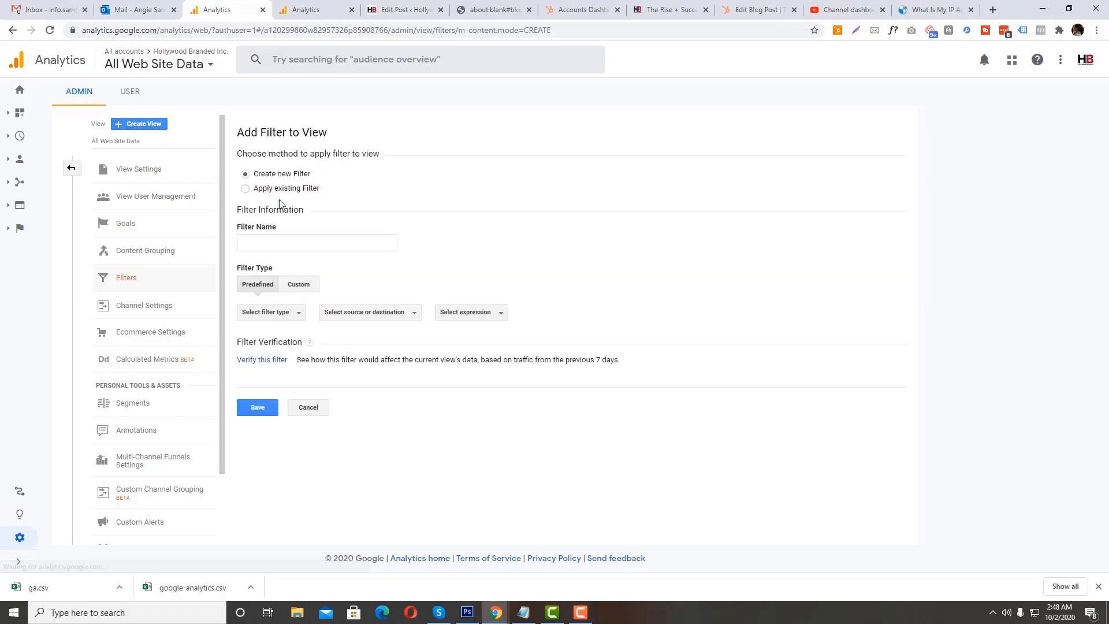
click(275, 240)
text(Exc)
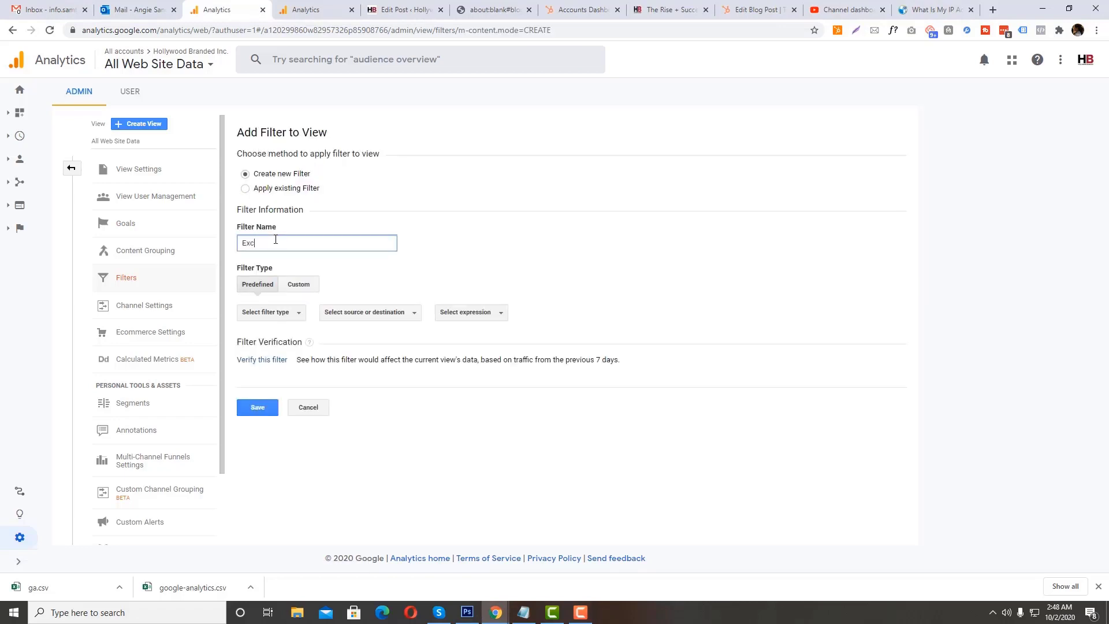
text(lude Angie)
Step: Set the predefined filter to exclude traffic from the IP addresses and begin filling in the IP address
click(278, 313)
click(279, 336)
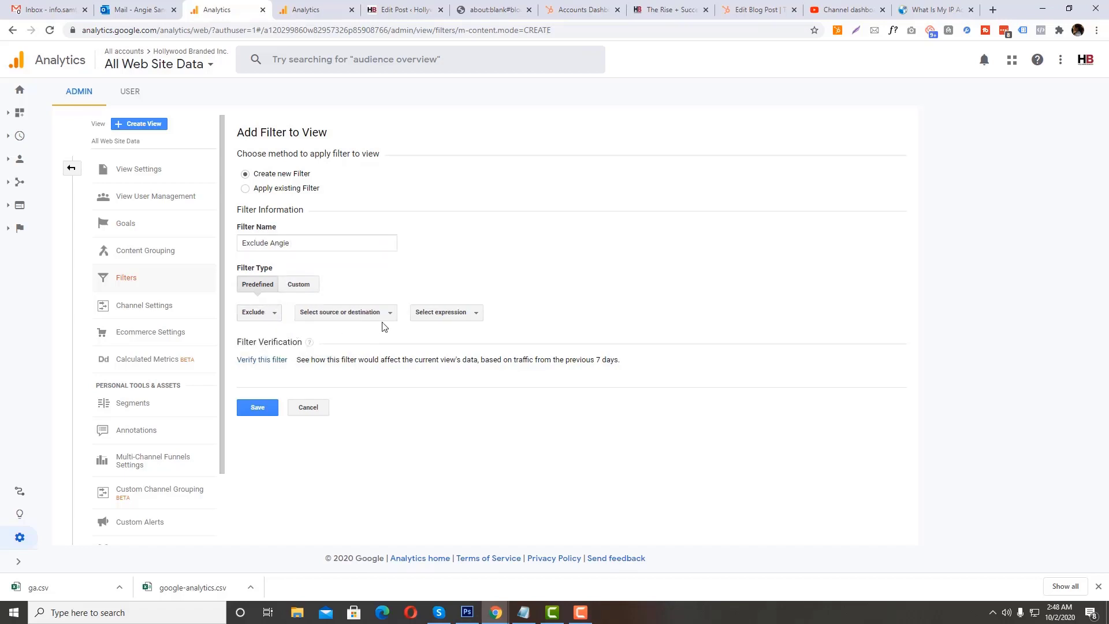
click(372, 315)
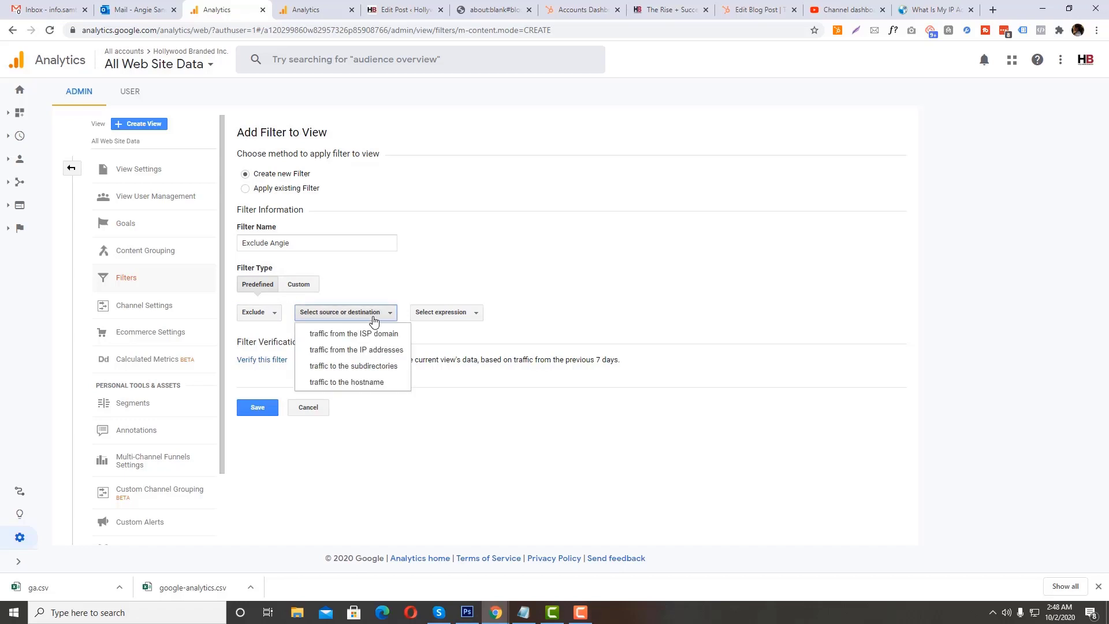
click(354, 350)
click(330, 355)
text(49)
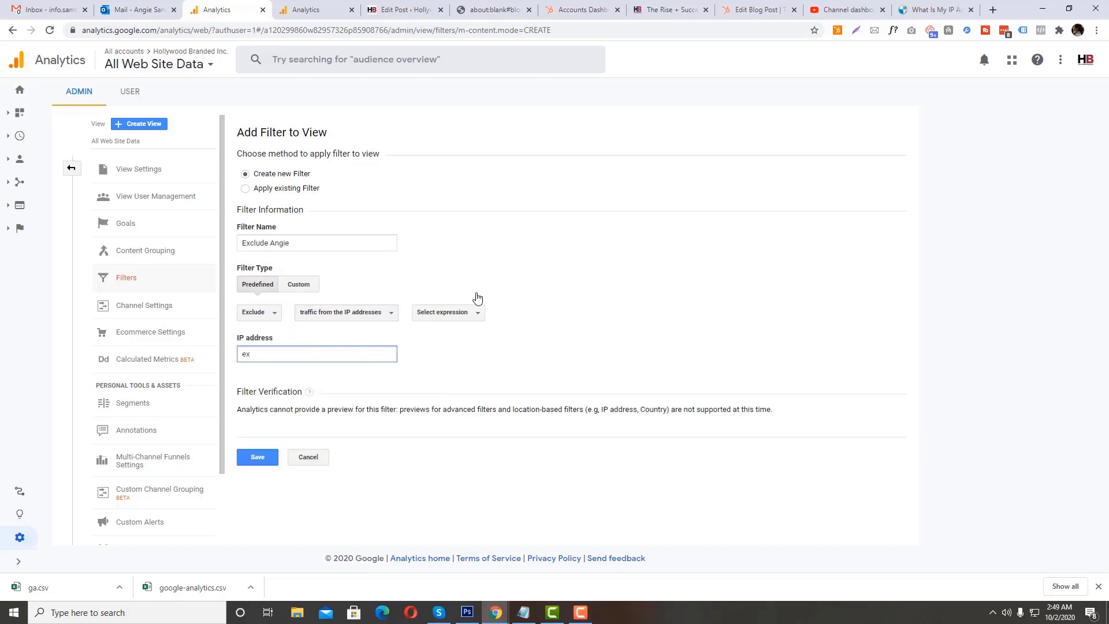
Step: Switch to whatismyipaddress.com, decline its notifications and copy the IPv4 address
click(918, 11)
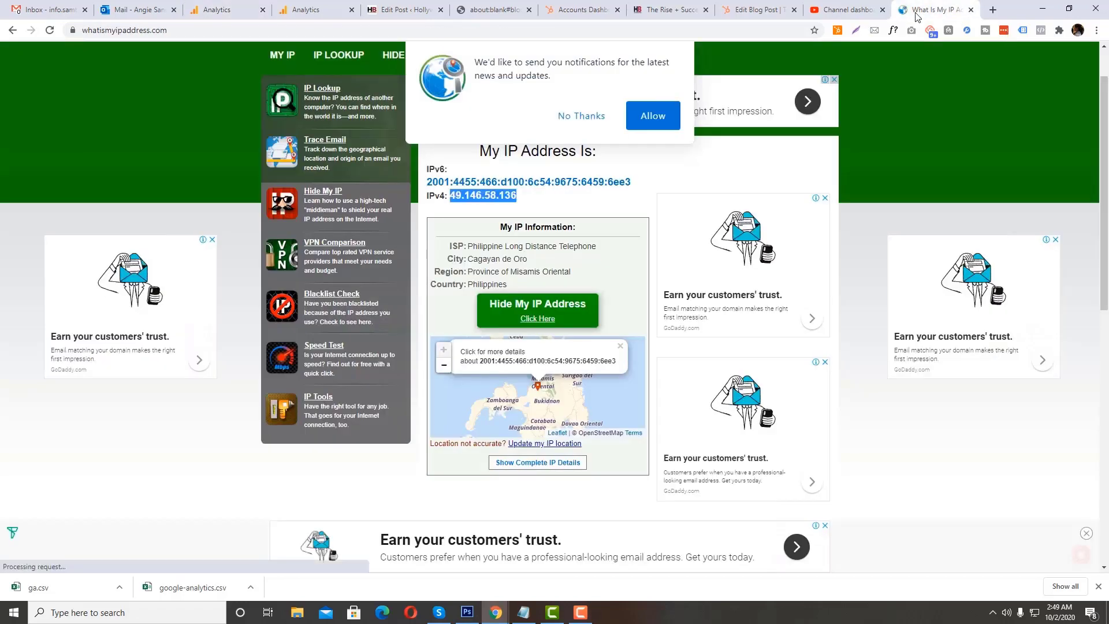
click(586, 116)
click(104, 30)
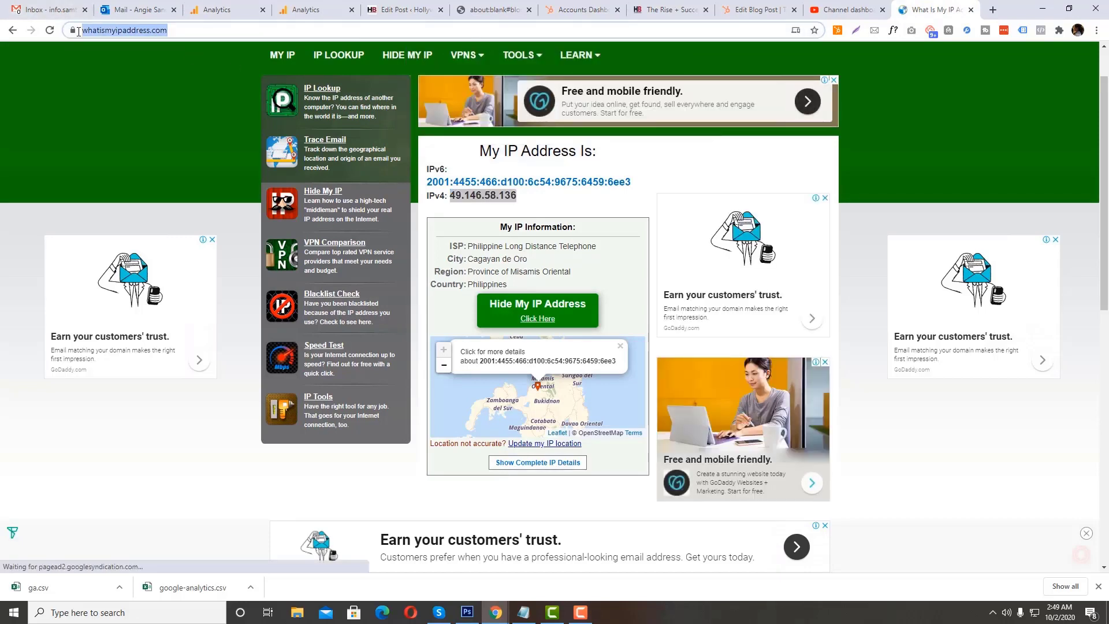
right_click(500, 202)
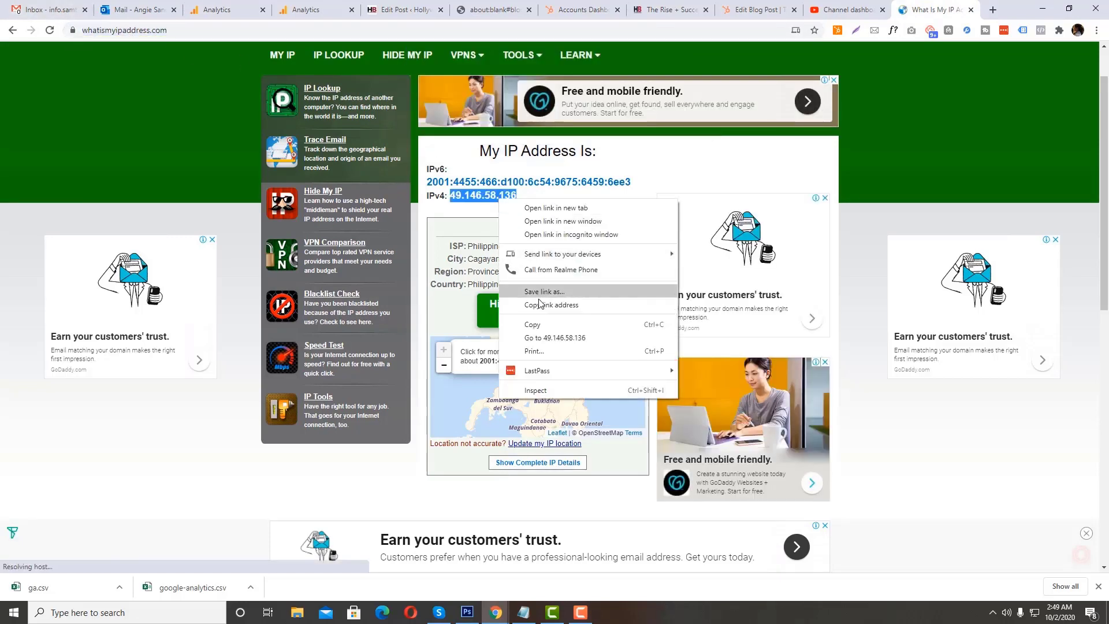
click(522, 326)
Step: Return to the new filter's form, replace its IP address with the copied IPv4 address and try to save it
click(396, 9)
click(330, 9)
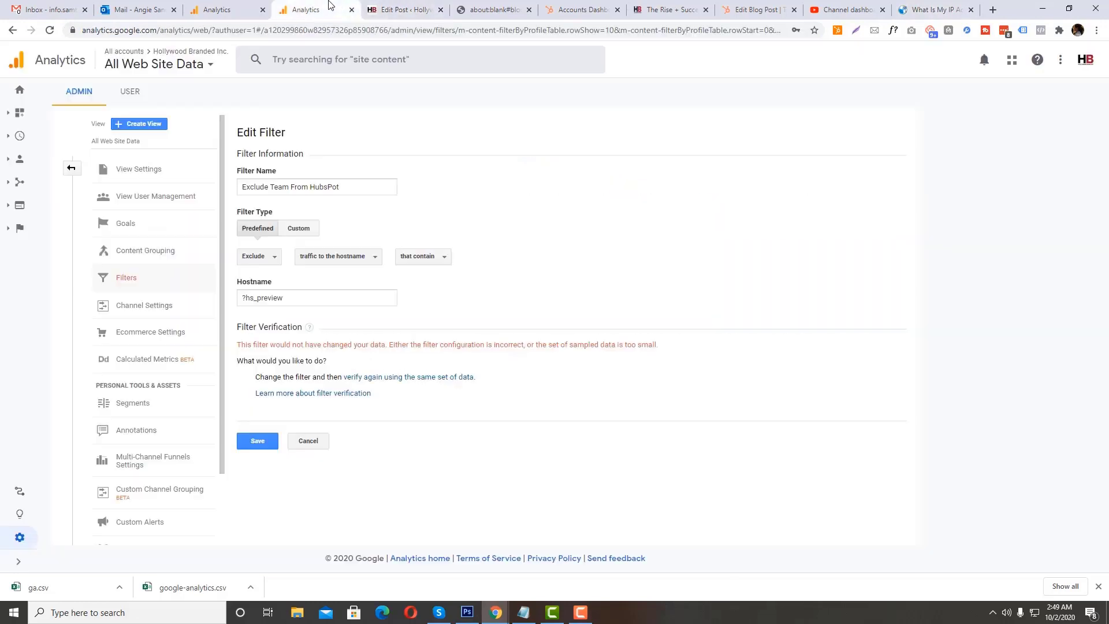
click(329, 300)
click(248, 11)
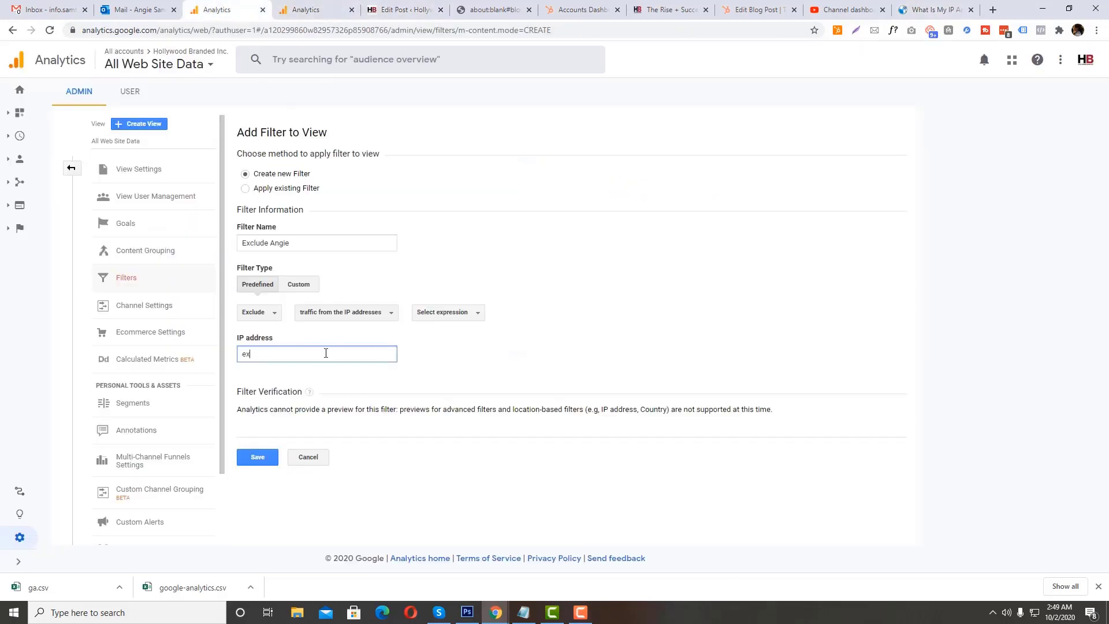
key(ctrl+a)
text(49.146.58.136)
click(257, 457)
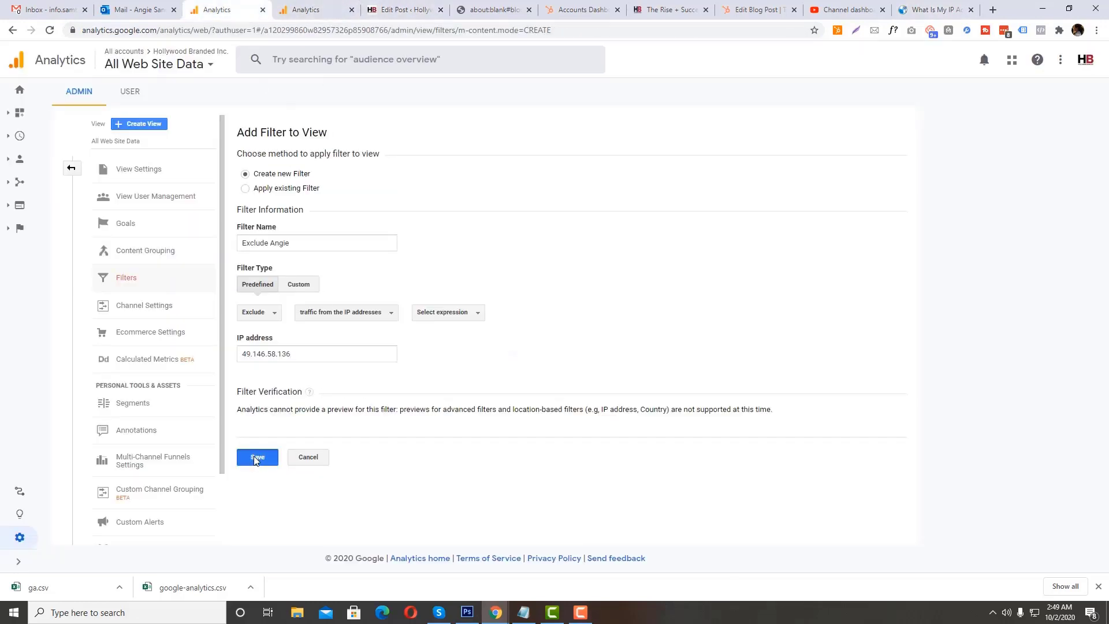
Step: Set the filter's expression to "that are equal to" and save the filter
click(448, 312)
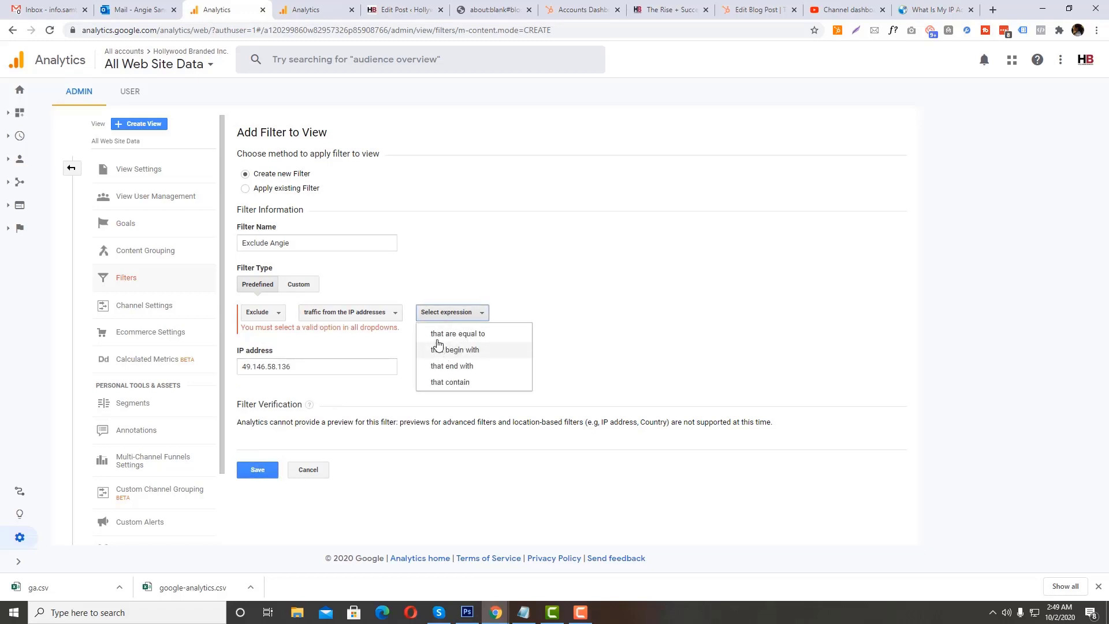
click(446, 336)
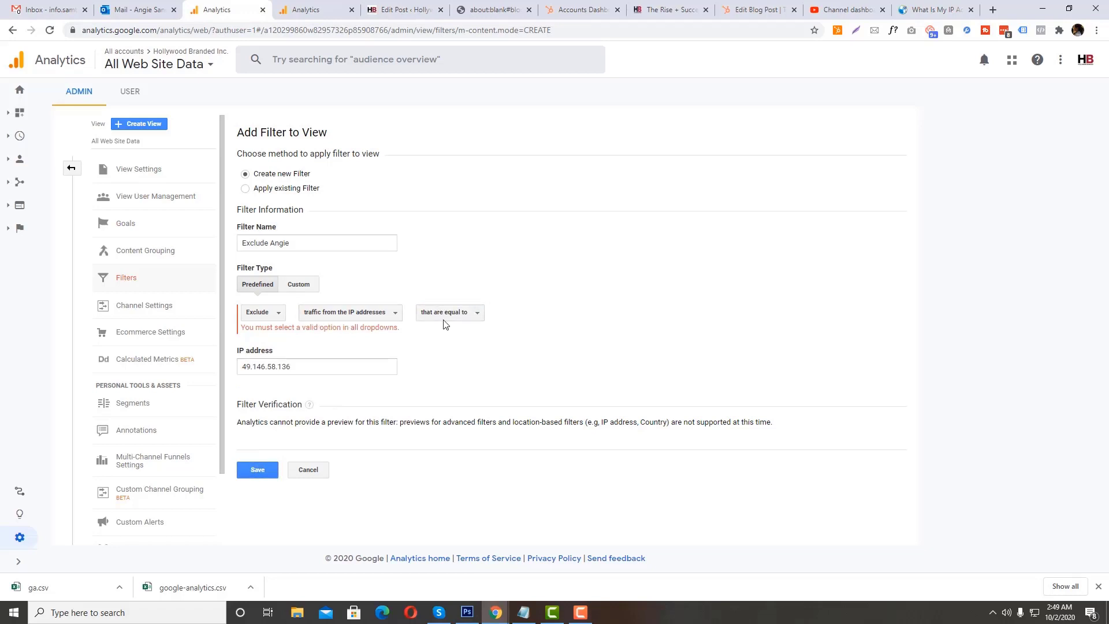
click(257, 475)
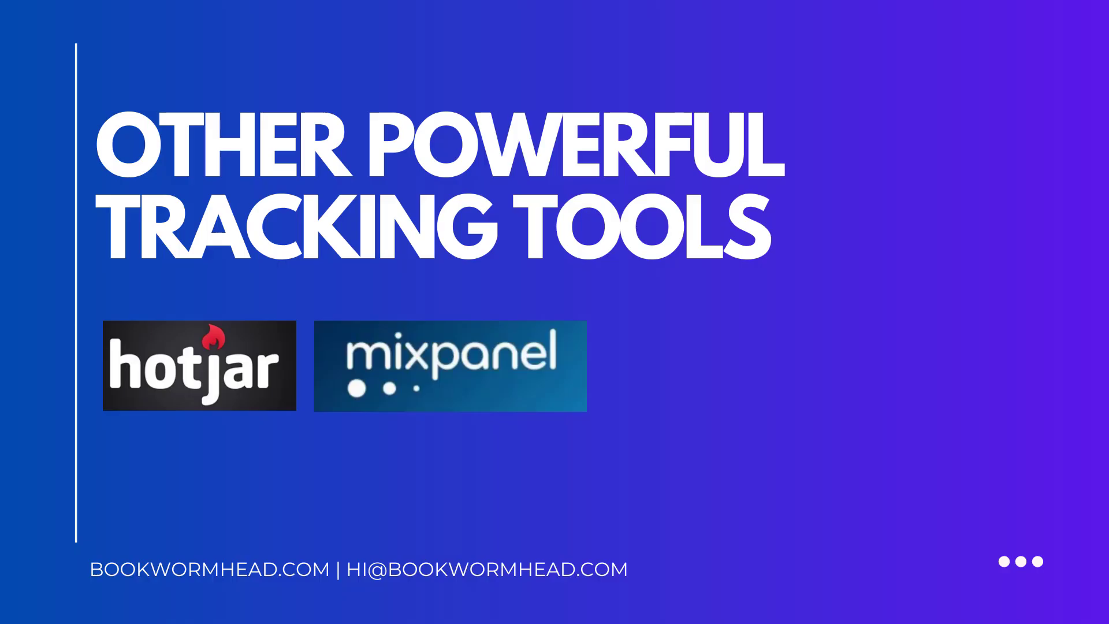